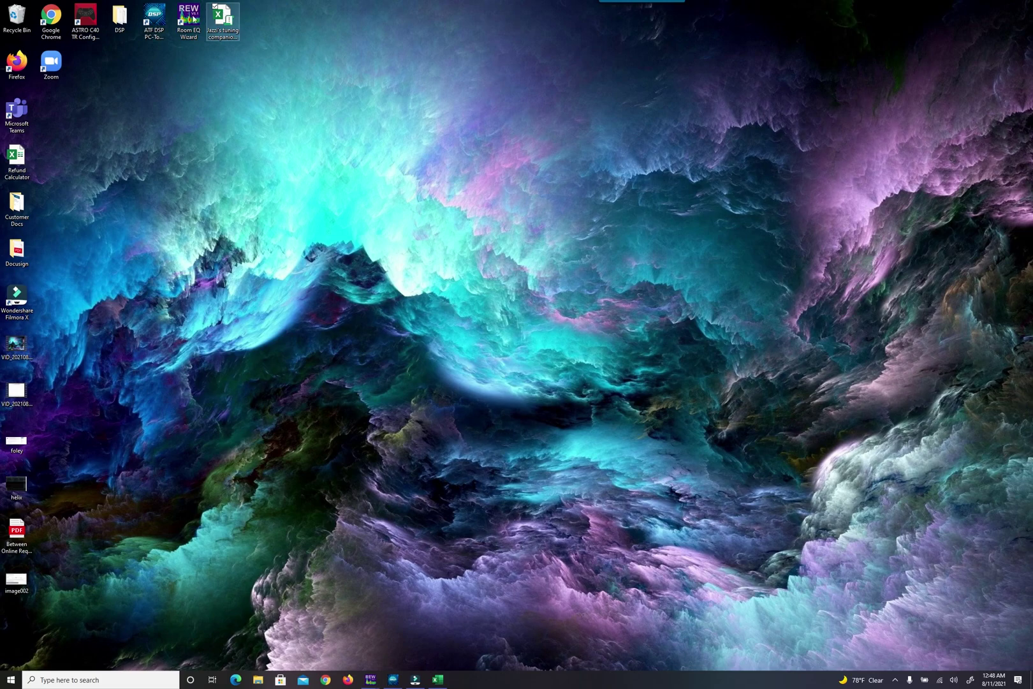
Launch Room EQ Wizard and minimize the Helix DSP PC-Tool
double_click(185, 19)
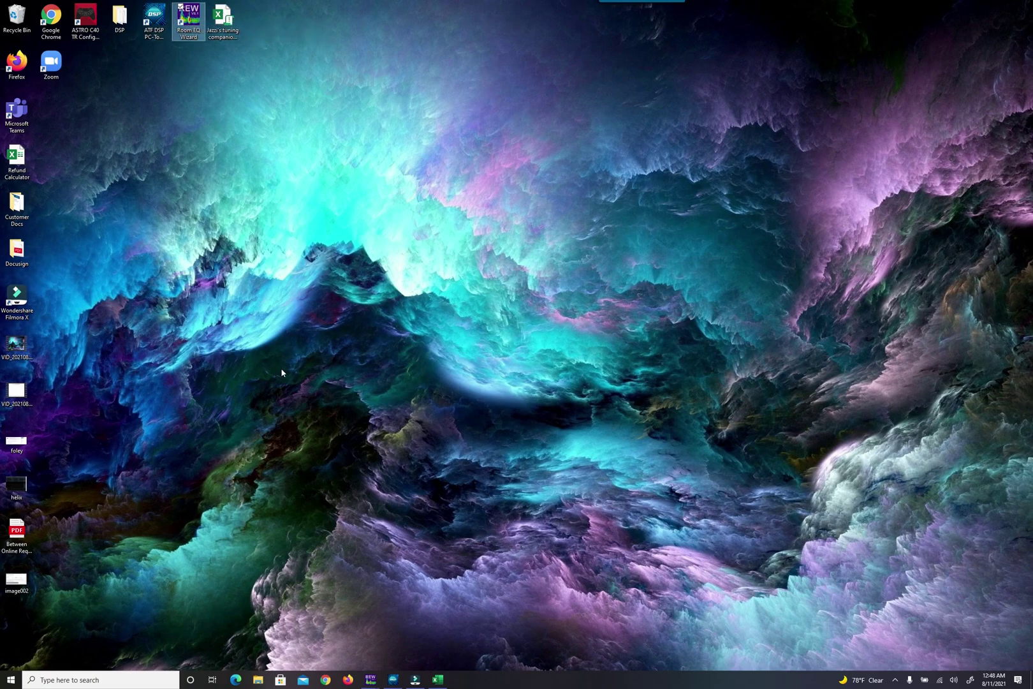
left_click(398, 679)
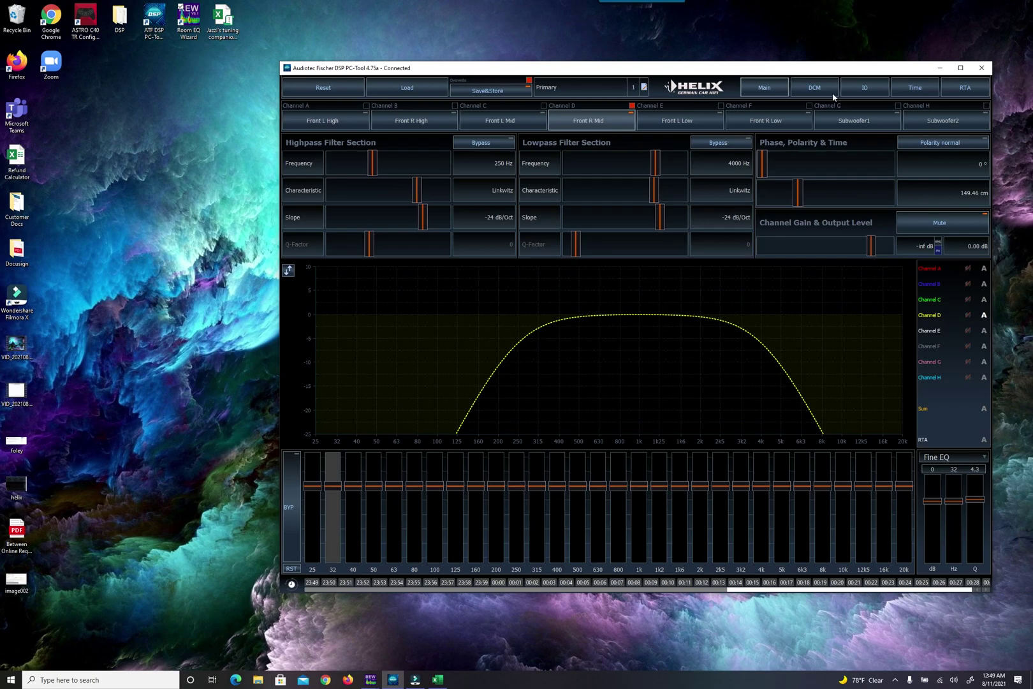
left_click(941, 68)
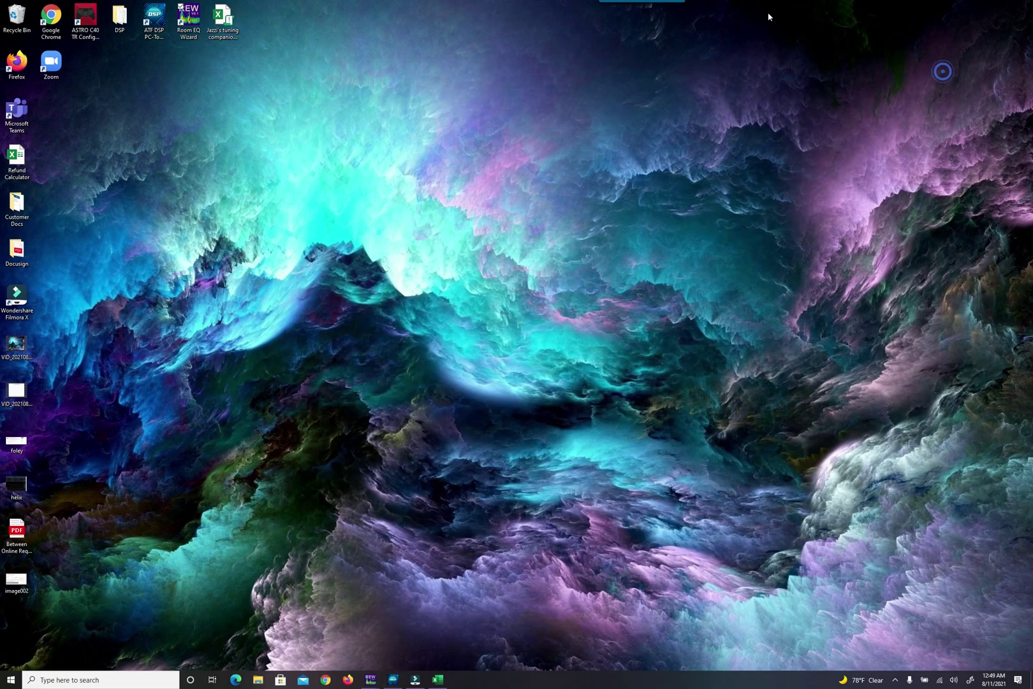
In Jazzi's tuning companion, set the House Curve in C29 to Jazzi, then minimize Excel
double_click(222, 20)
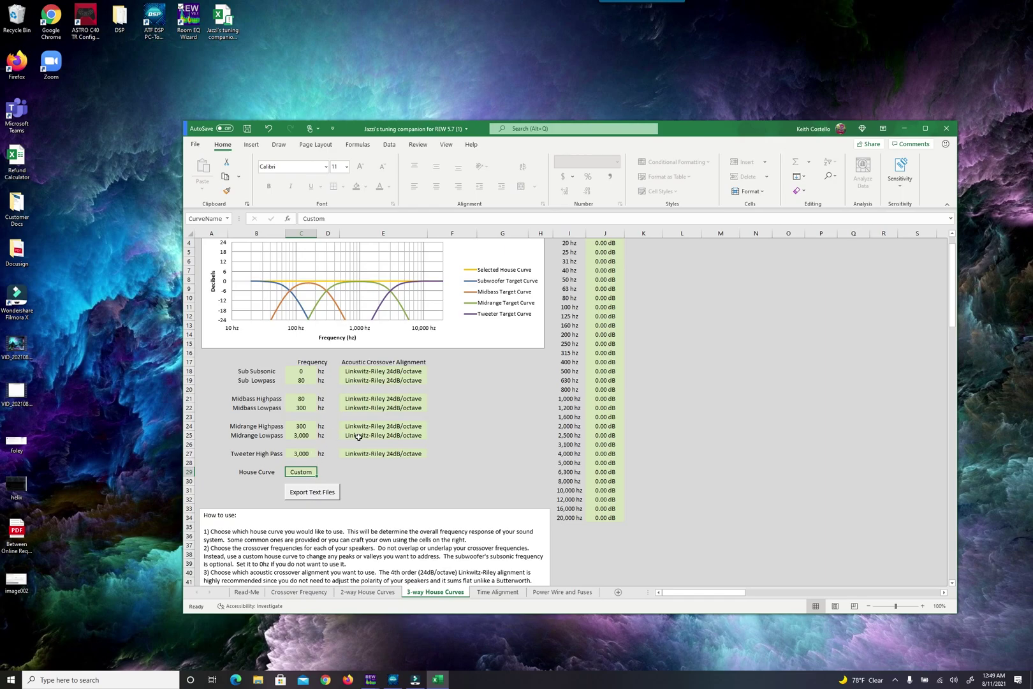
left_click(298, 471)
left_click(321, 471)
left_click(270, 501)
left_click(299, 472)
left_click(320, 471)
left_click(300, 509)
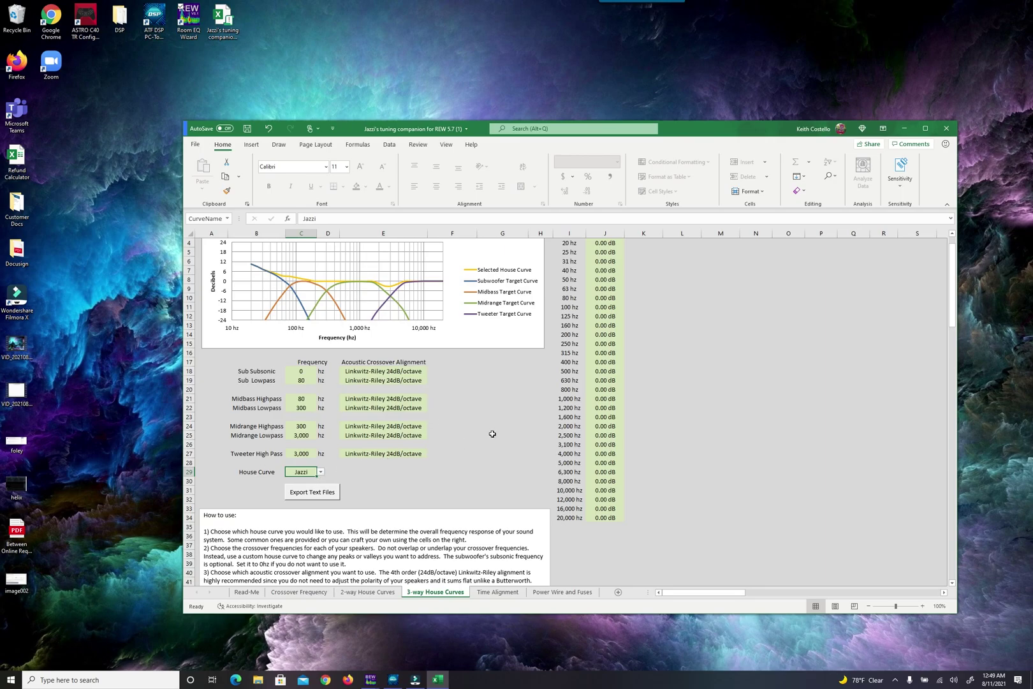
left_click(905, 131)
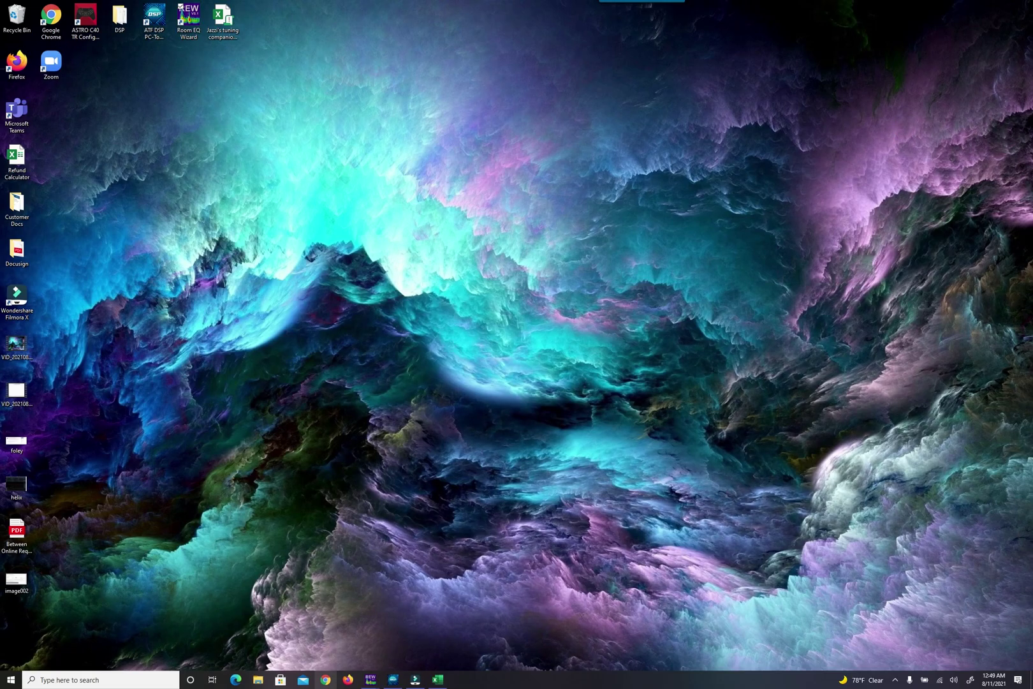
Close the leftover EQ Filters window and restore the main REW window
mouse_move(370, 679)
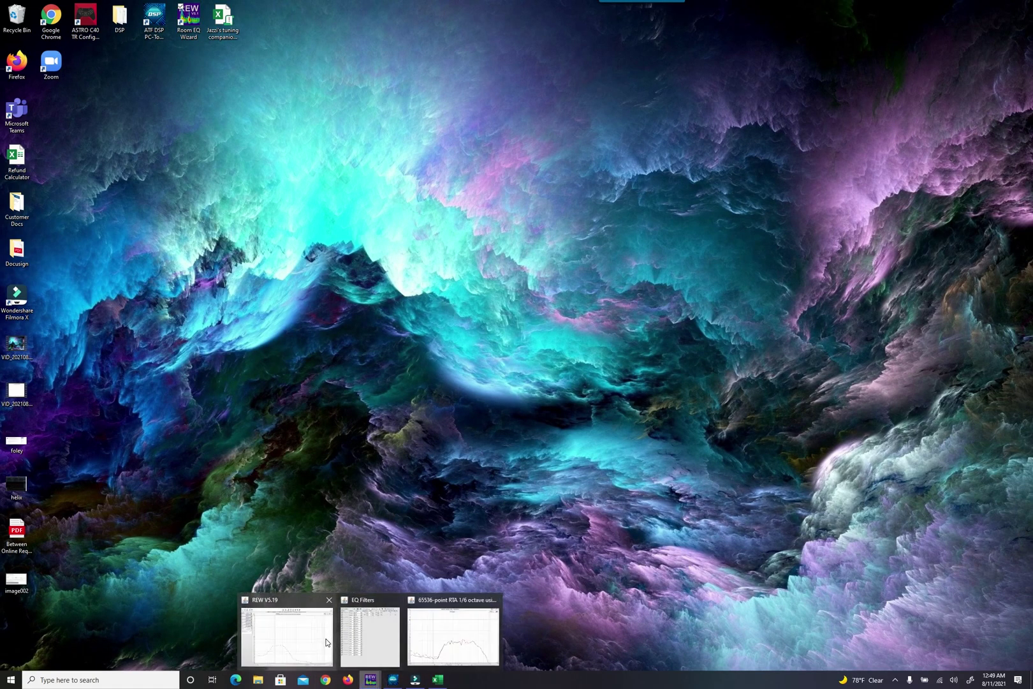
mouse_move(365, 641)
left_click(395, 600)
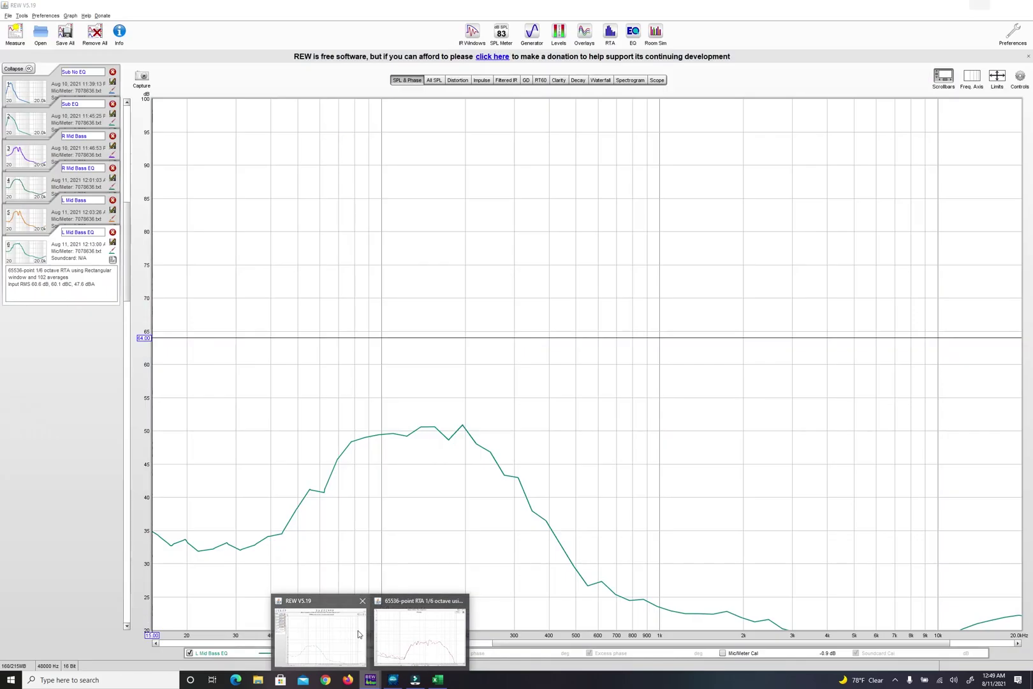
left_click(358, 630)
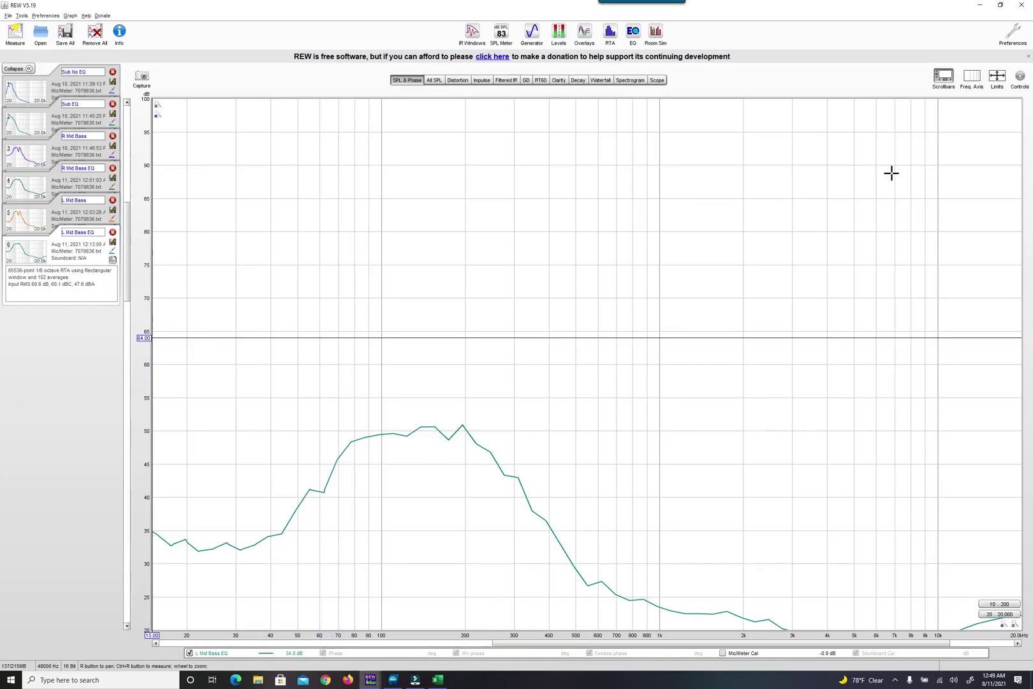
Review the Soundcard and Mic/Meter preferences with the UMIK-1 input and calibration file
left_click(1013, 31)
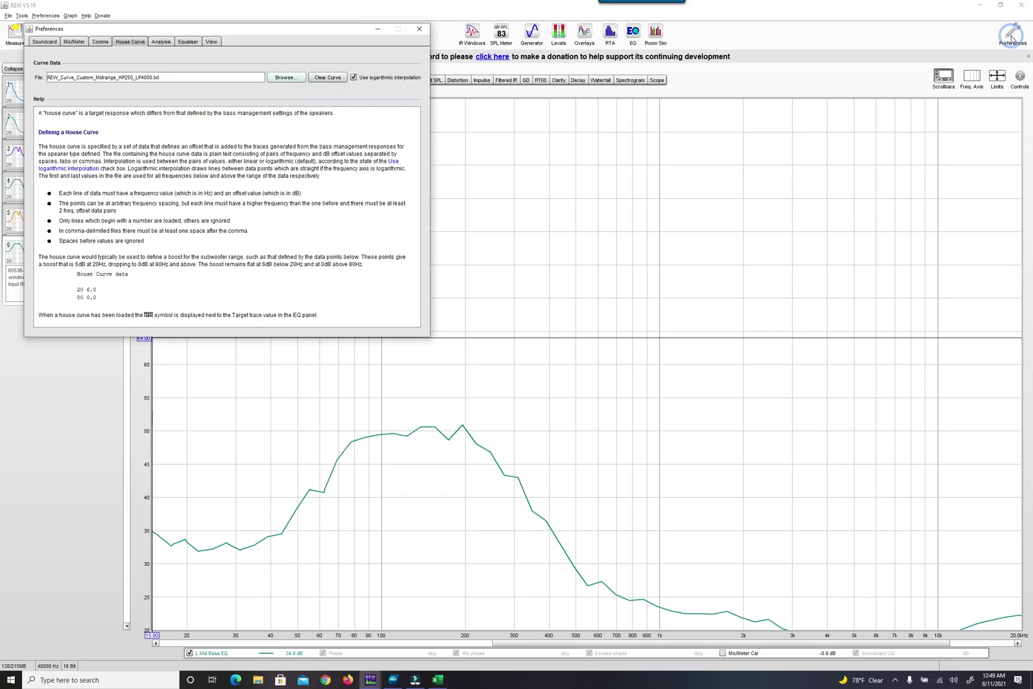
left_click(56, 42)
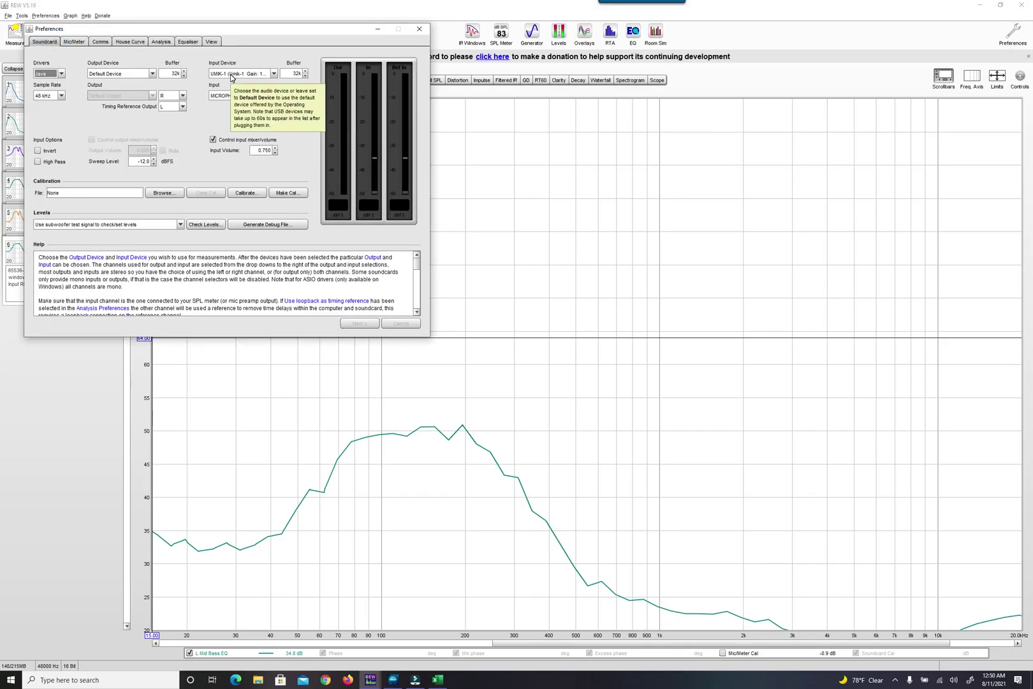
left_click(74, 42)
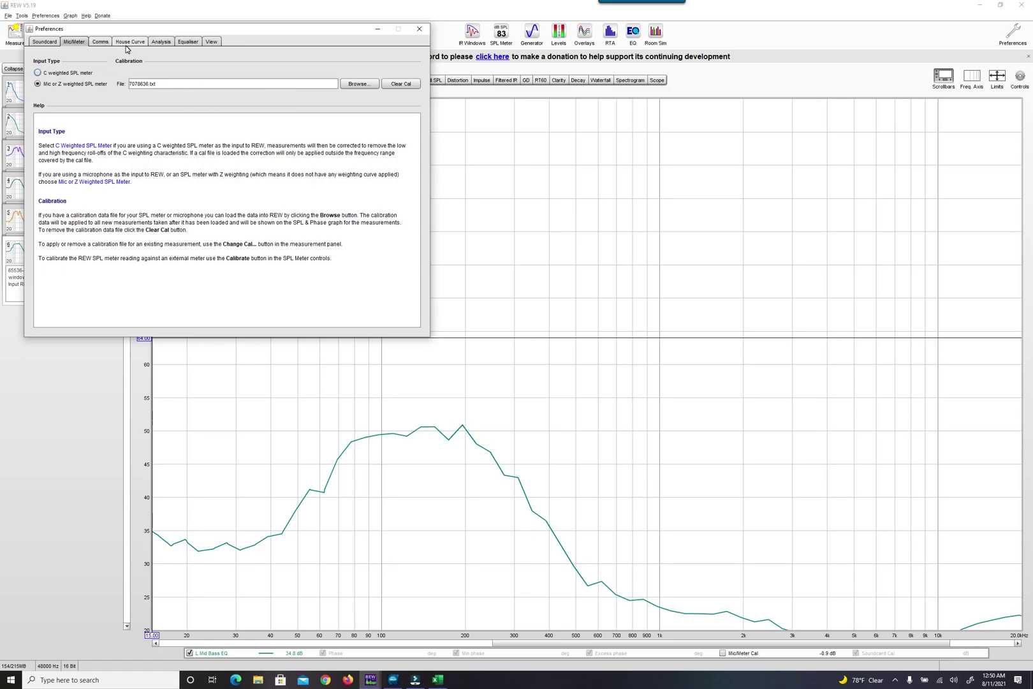
left_click(420, 32)
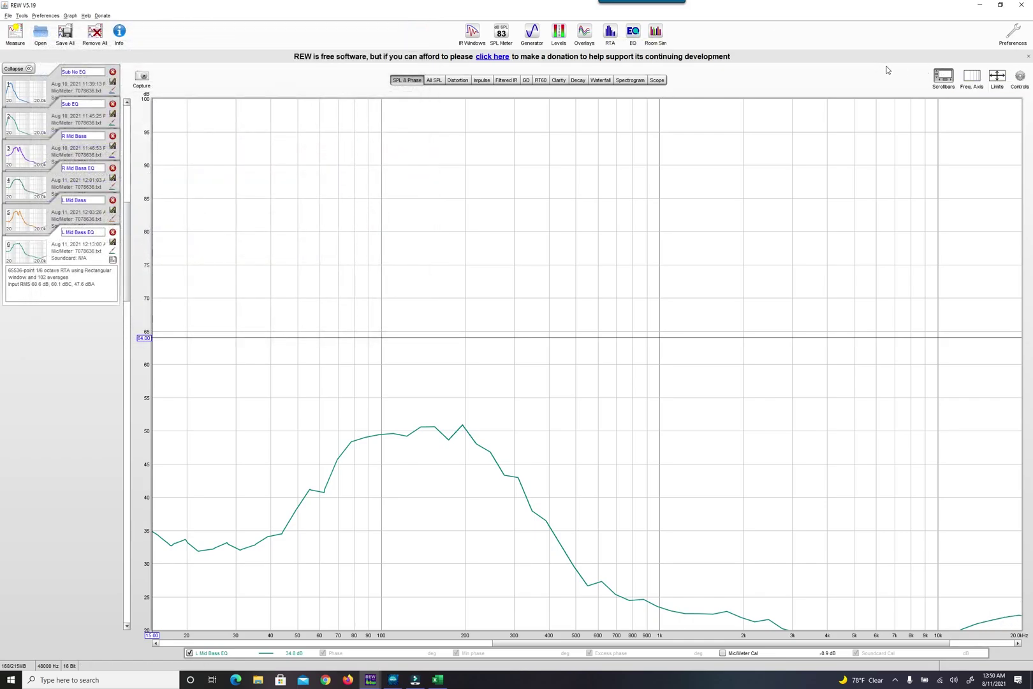
left_click(611, 35)
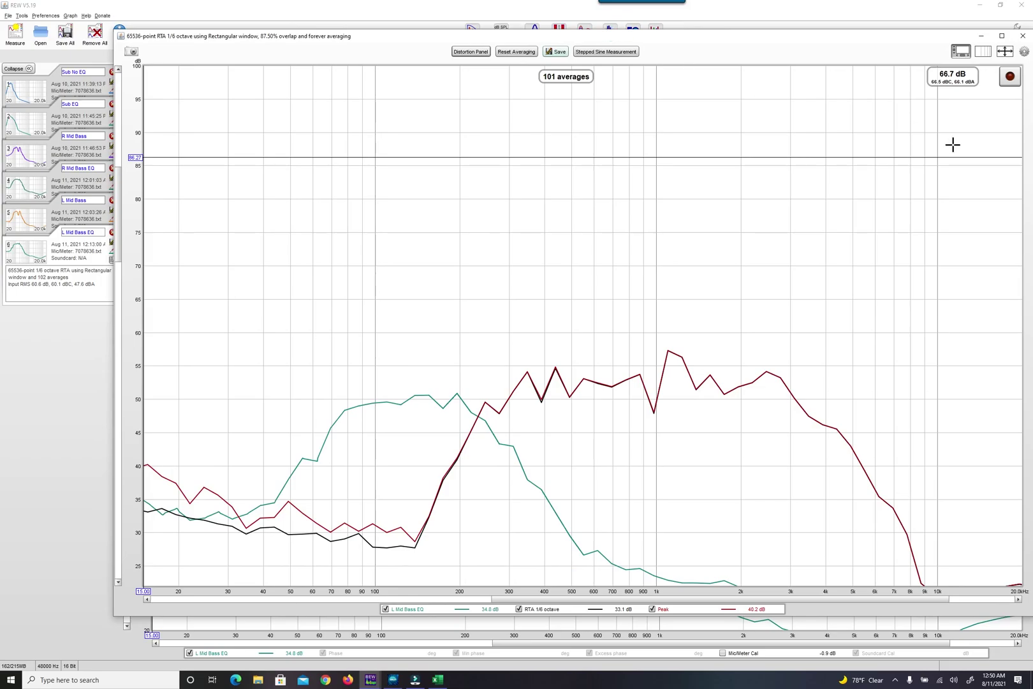
left_click(1004, 51)
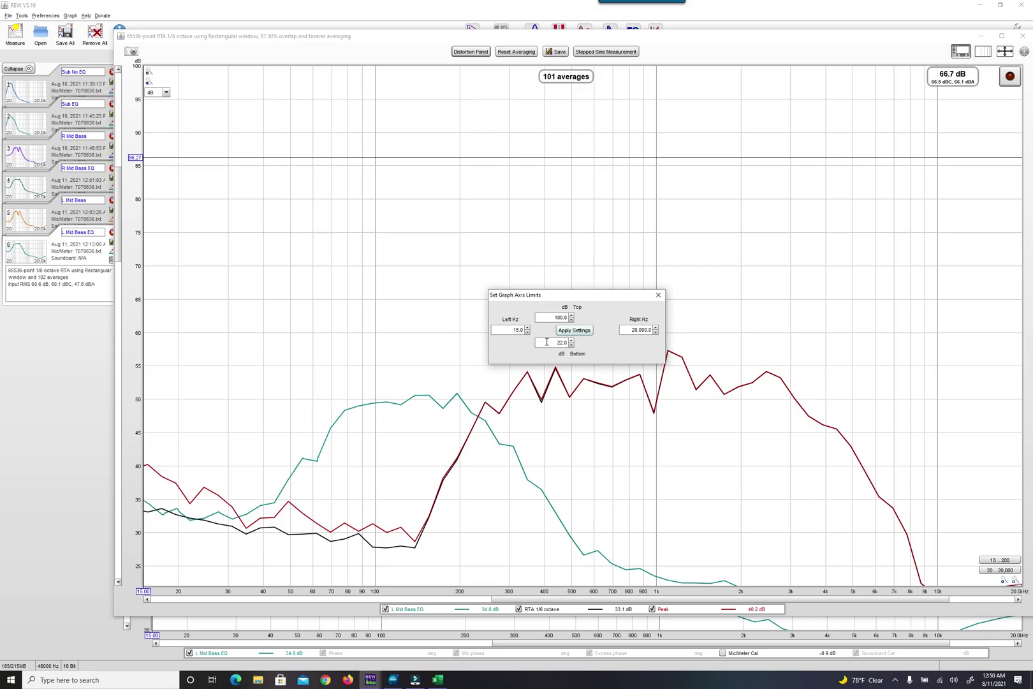
left_click(658, 294)
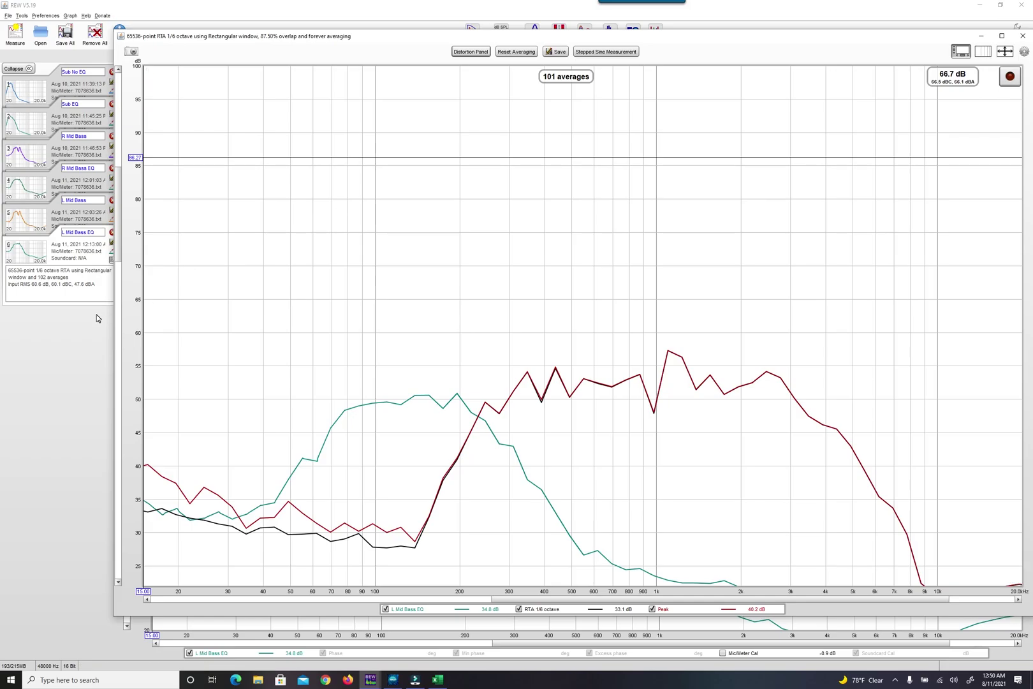
left_click(55, 339)
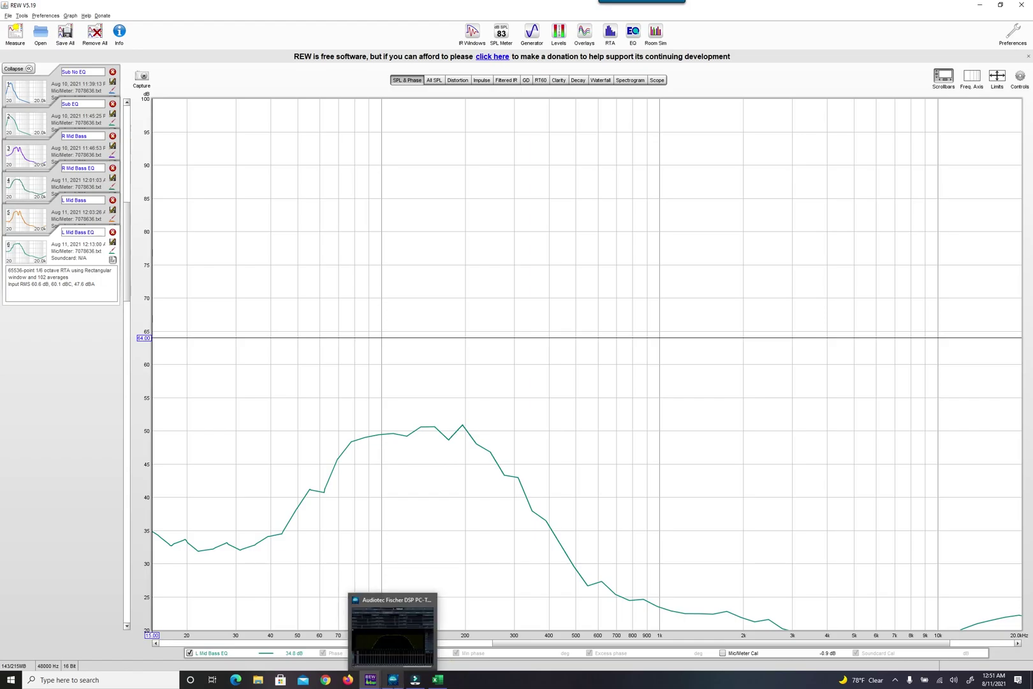
left_click(393, 682)
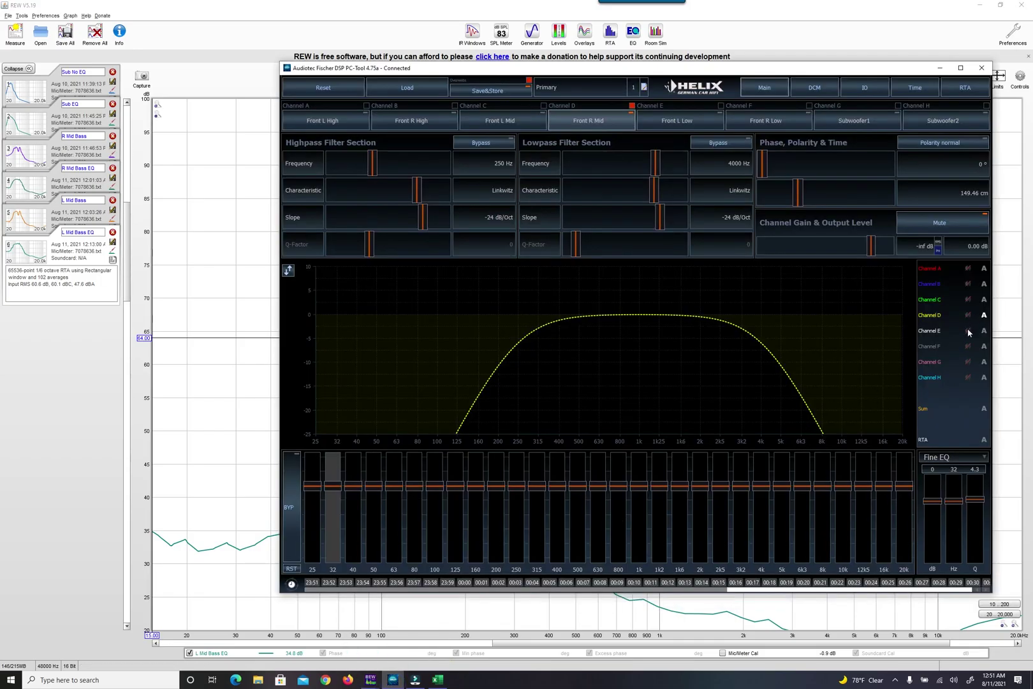
Unmute Channel D (right midrange) in Helix and record a fresh RTA capture in REW
left_click(968, 316)
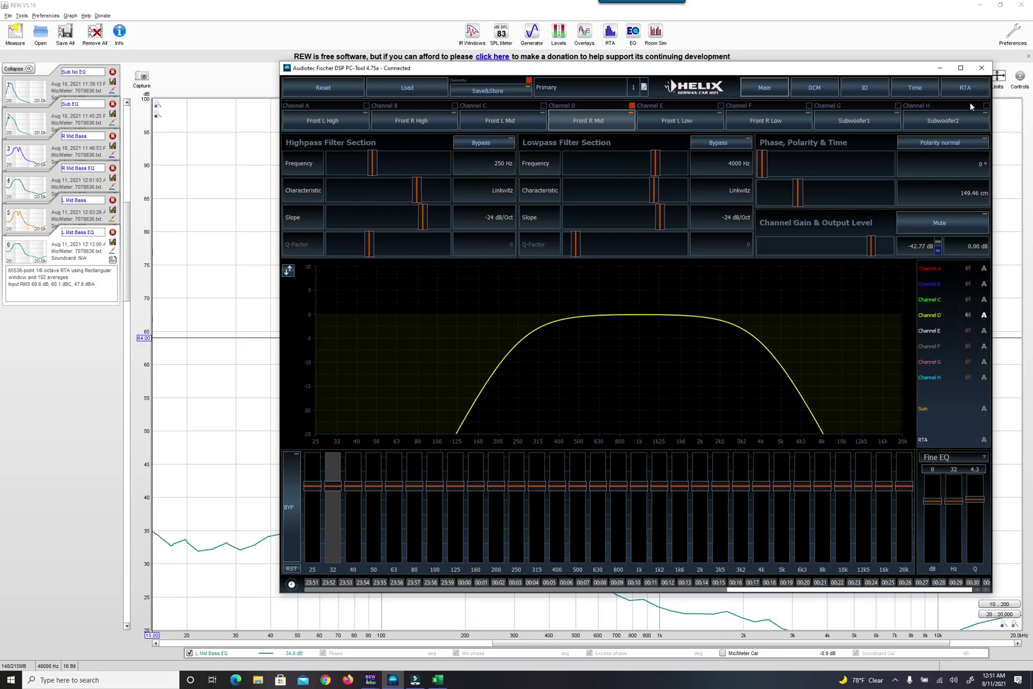
left_click(940, 68)
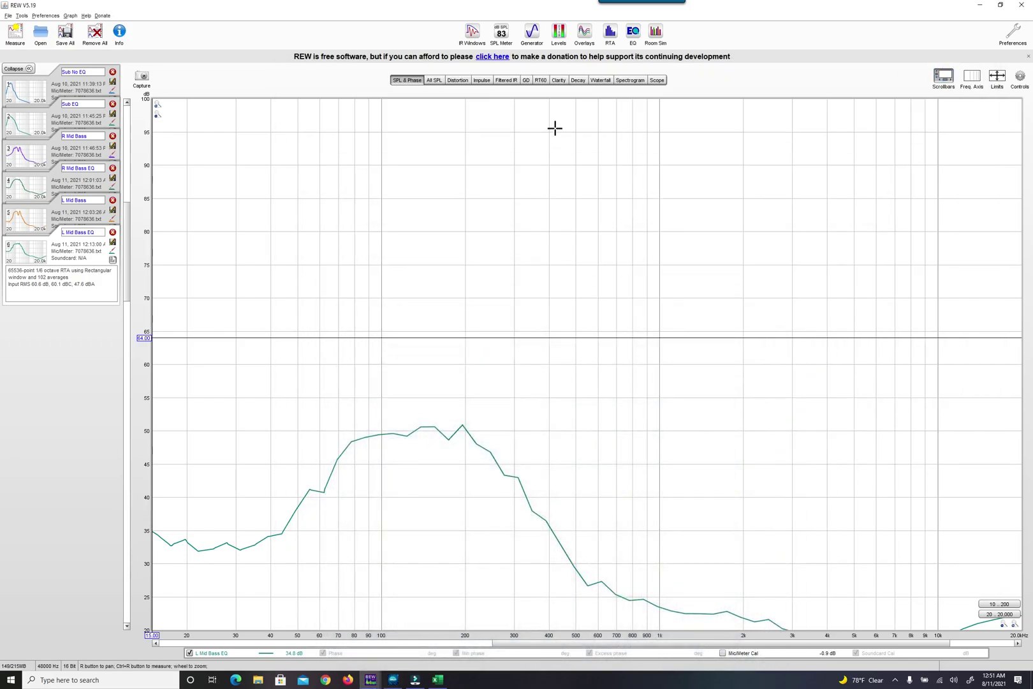
left_click(610, 32)
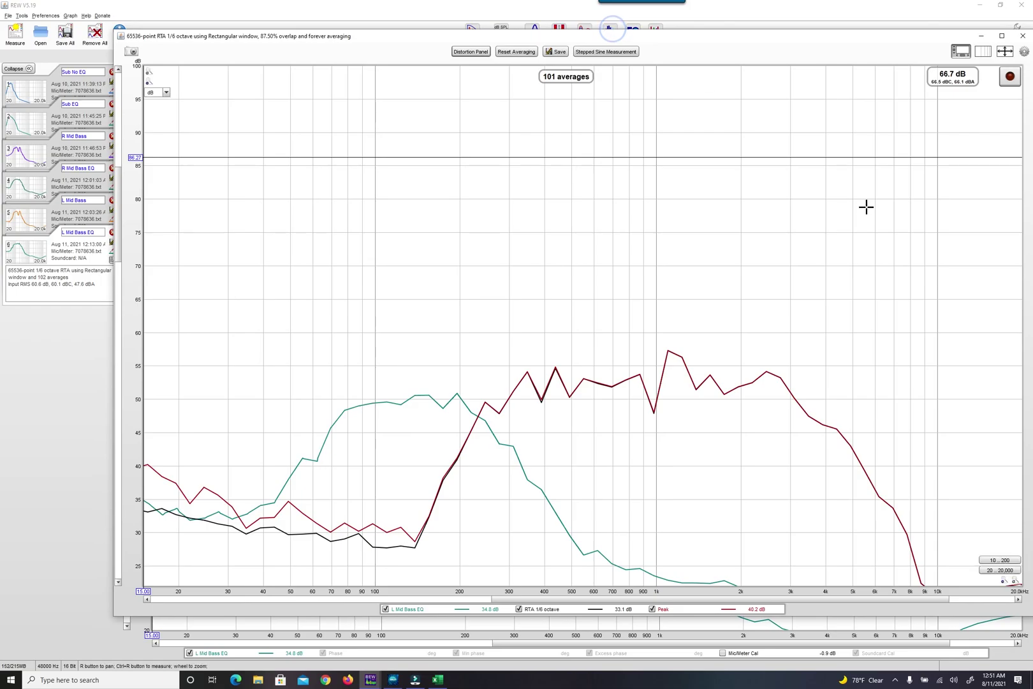
left_click(1015, 76)
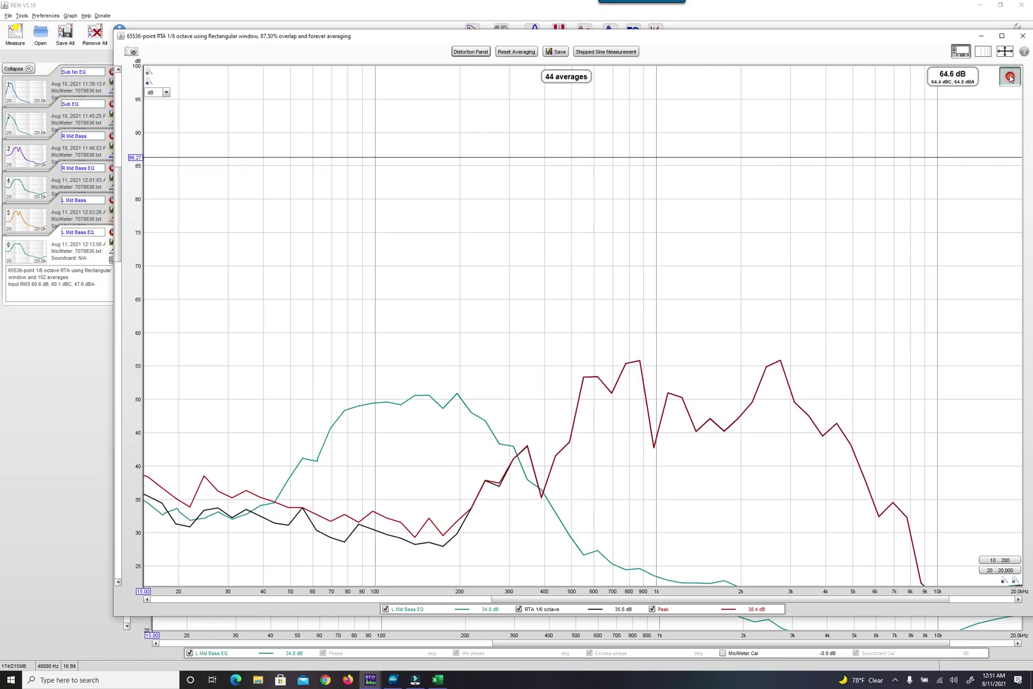
left_click(1024, 51)
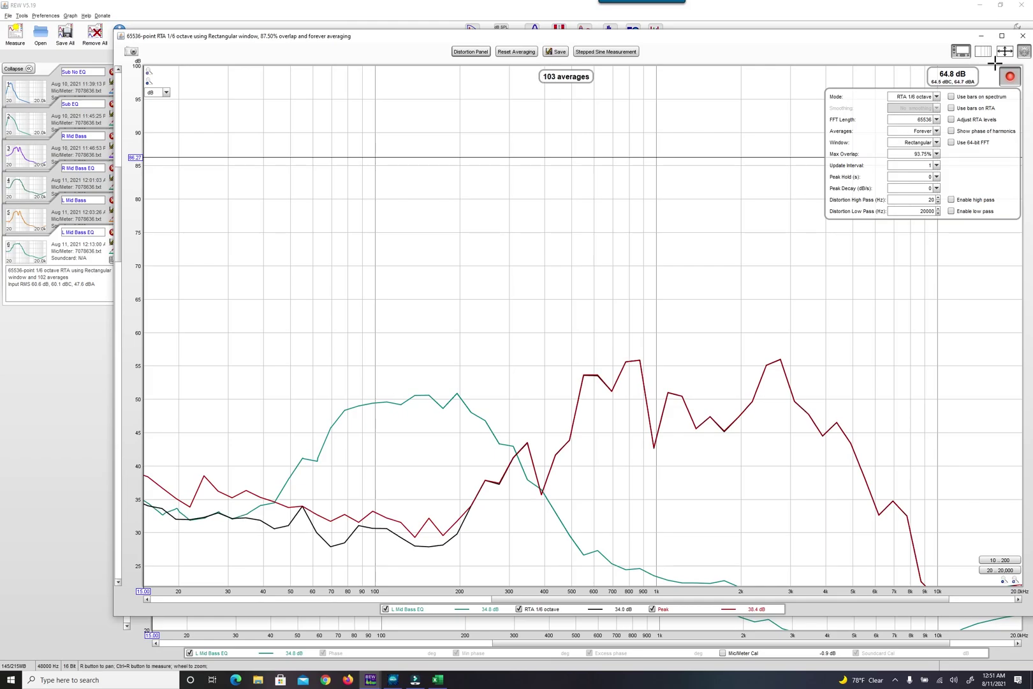
left_click(1013, 77)
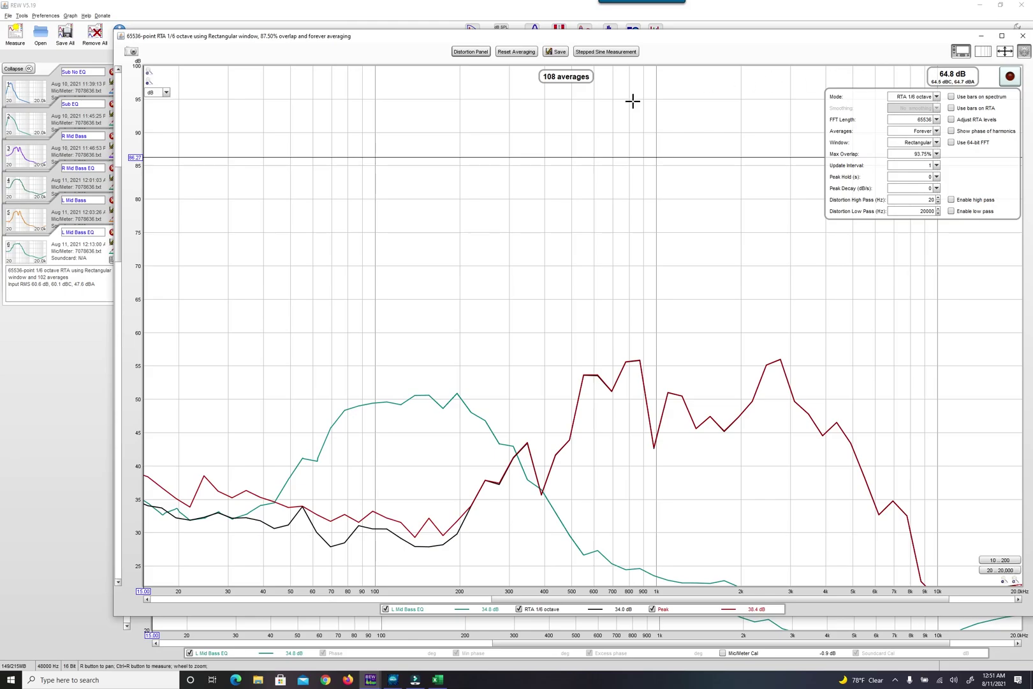
left_click(1025, 51)
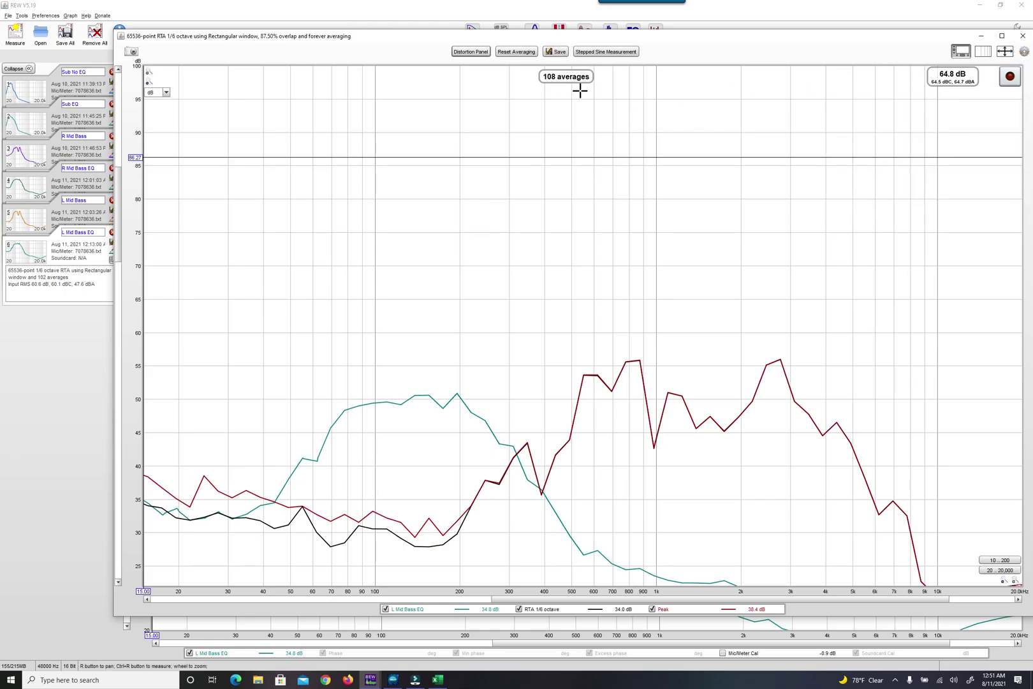
Save the current RTA values as measurement 7 and close the RTA window
left_click(560, 52)
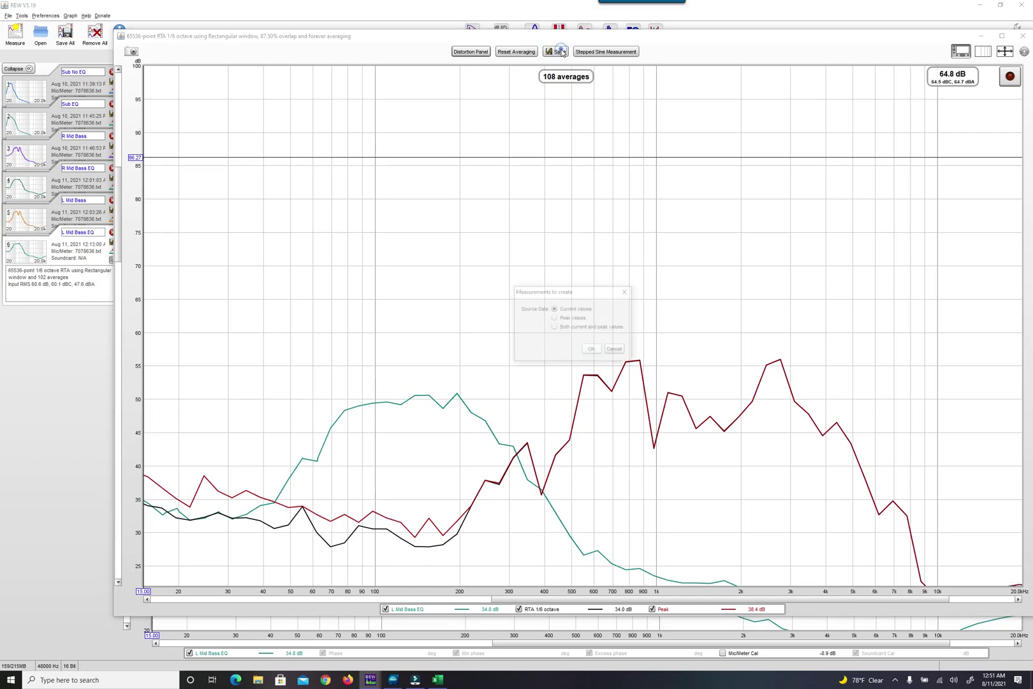
left_click(594, 349)
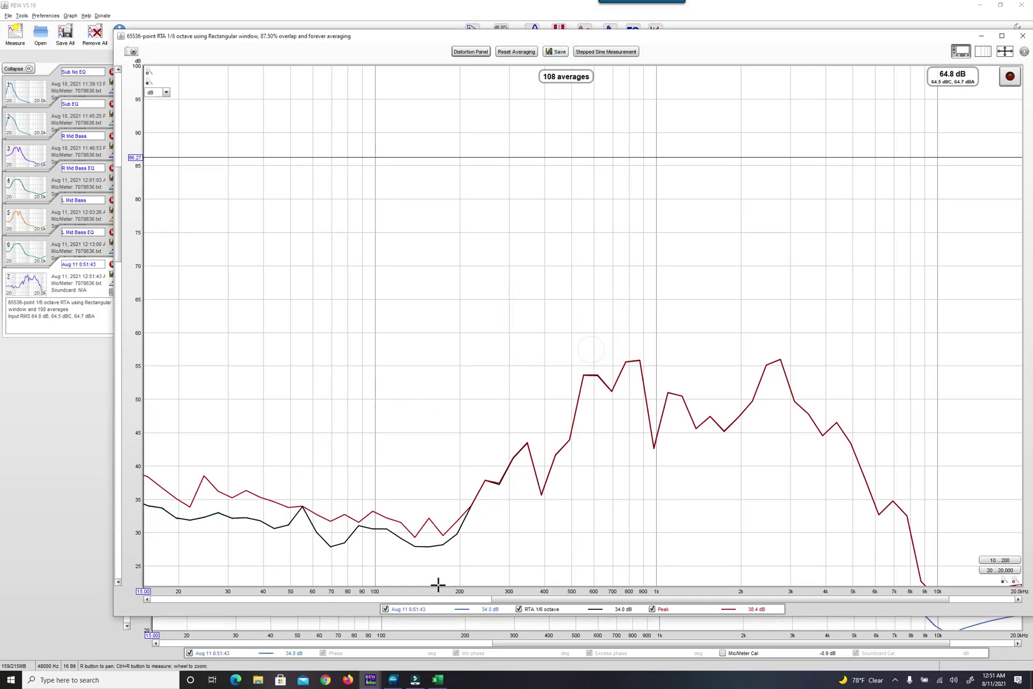
left_click(392, 679)
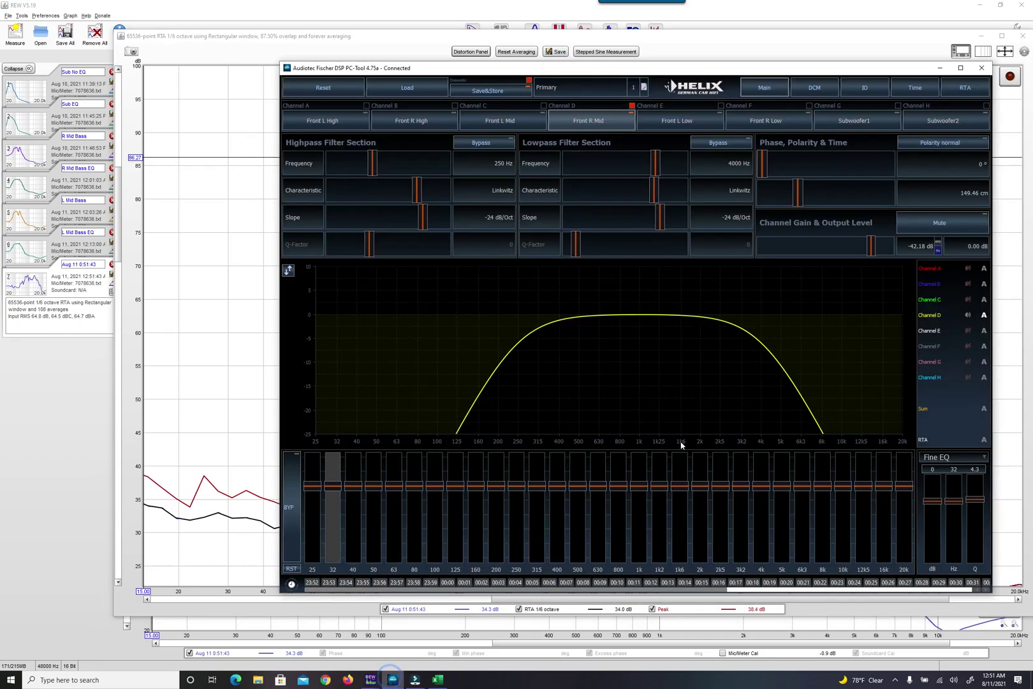
left_click(940, 67)
left_click(981, 36)
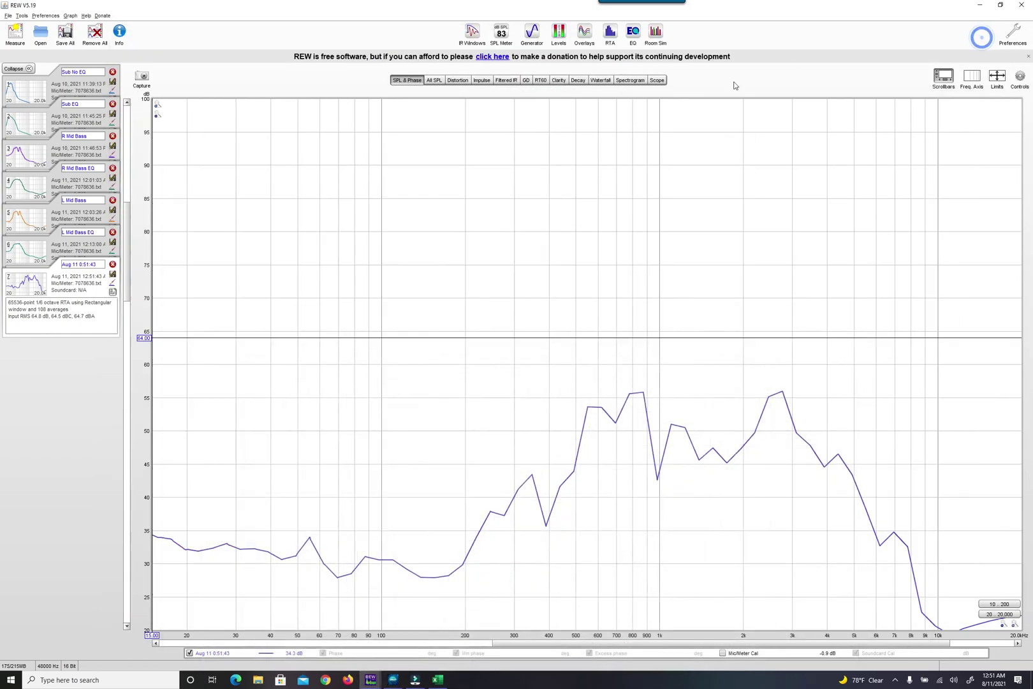
Set LF Rise Slope and HF Fall Slope to 0.0 in measurement 7's EQ target settings
left_click(633, 33)
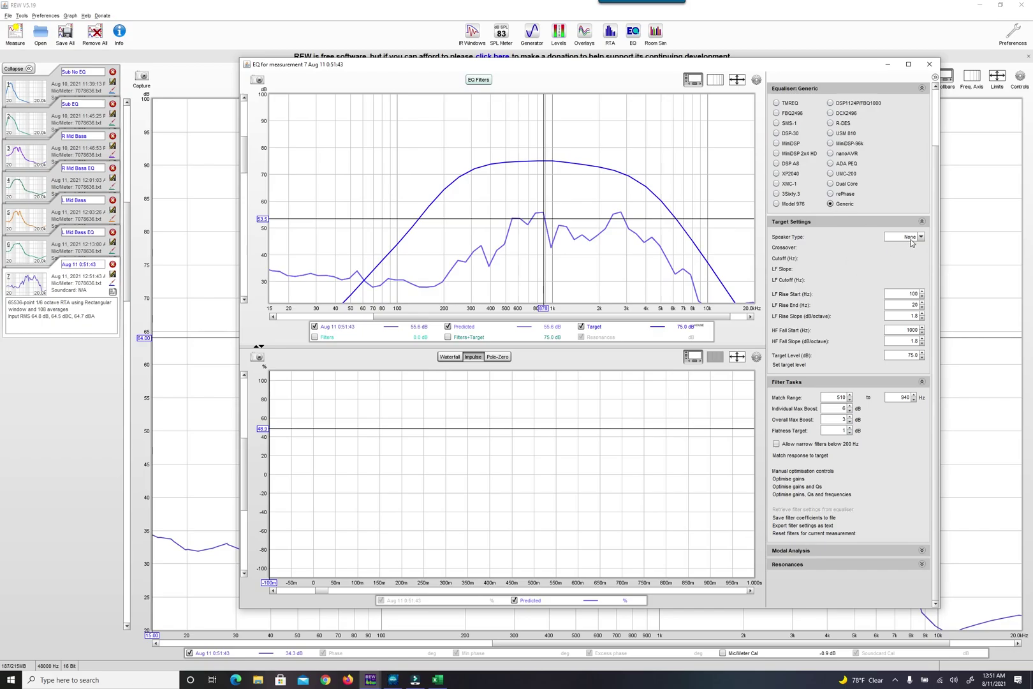
left_click(901, 318)
type("0")
left_click(908, 340)
type("0")
left_click(899, 355)
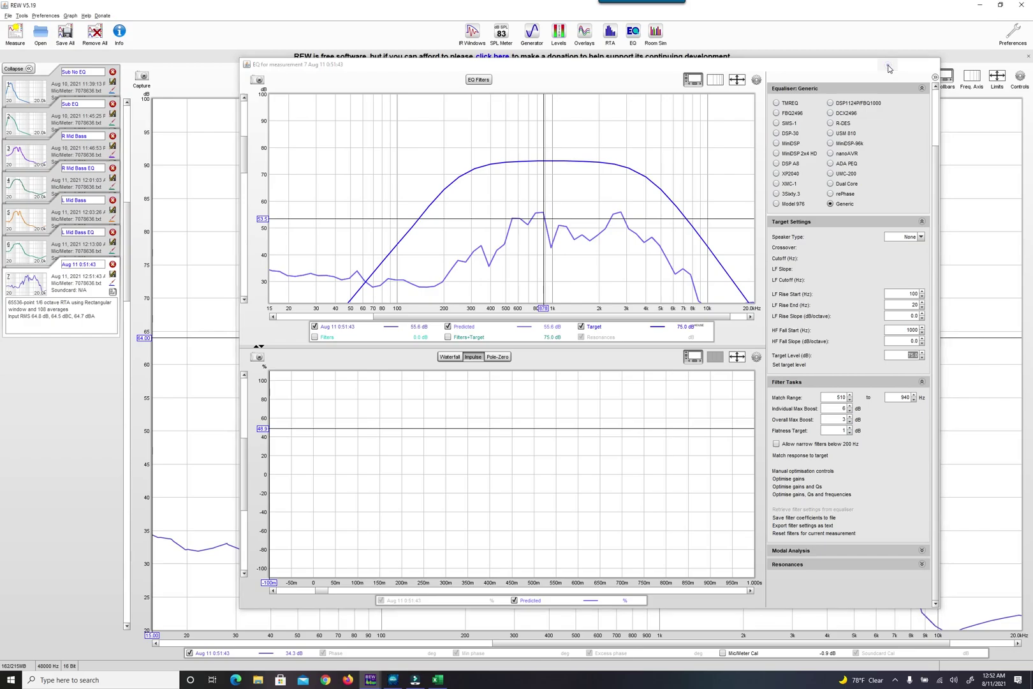
left_click(888, 67)
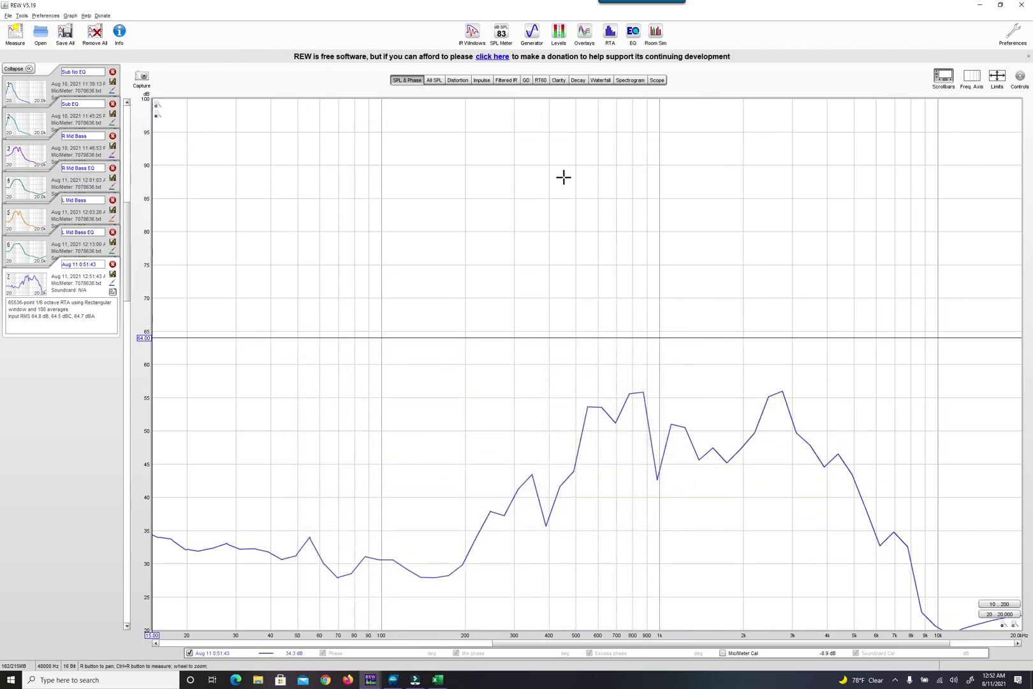
Check the L Mid Bass EQ equaliser, then open the EQ for Aug 11 0:51:43
left_click(58, 249)
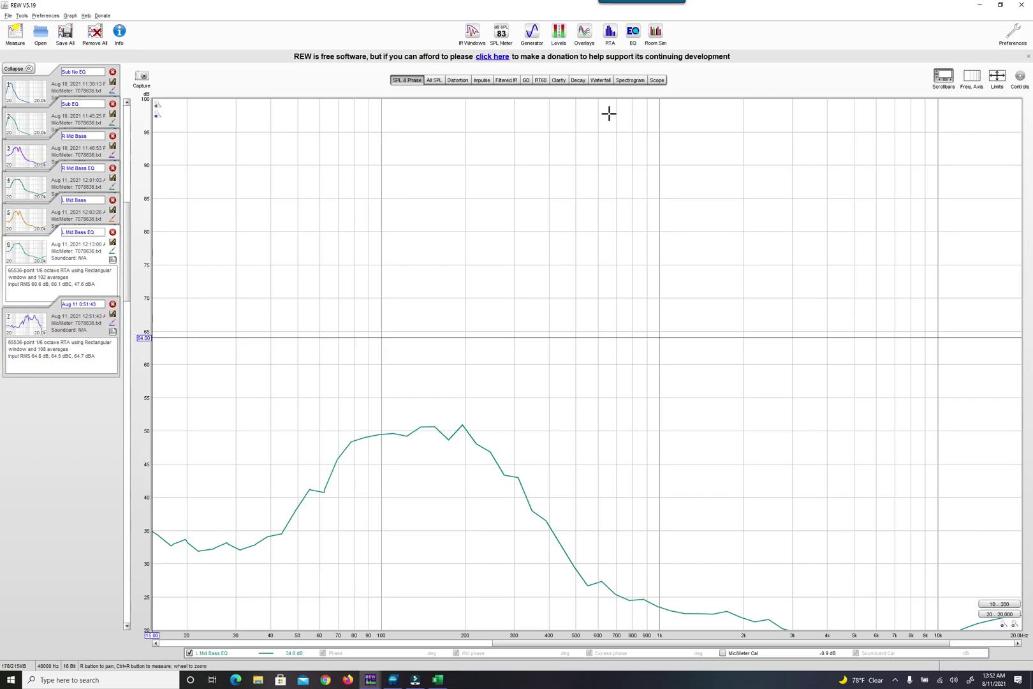
left_click(633, 32)
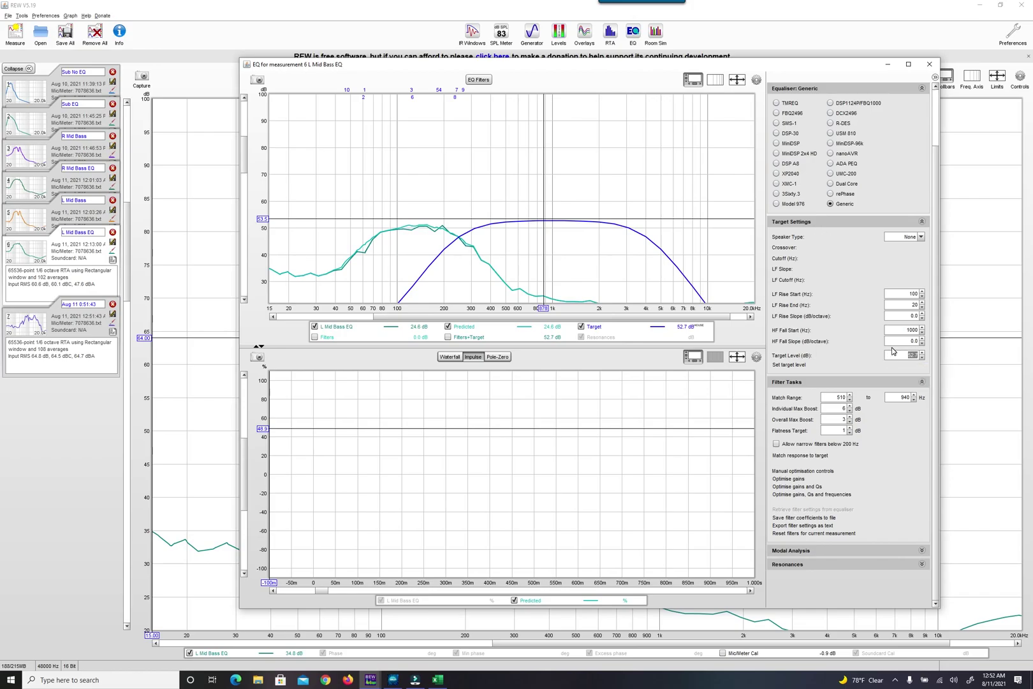
left_click(889, 66)
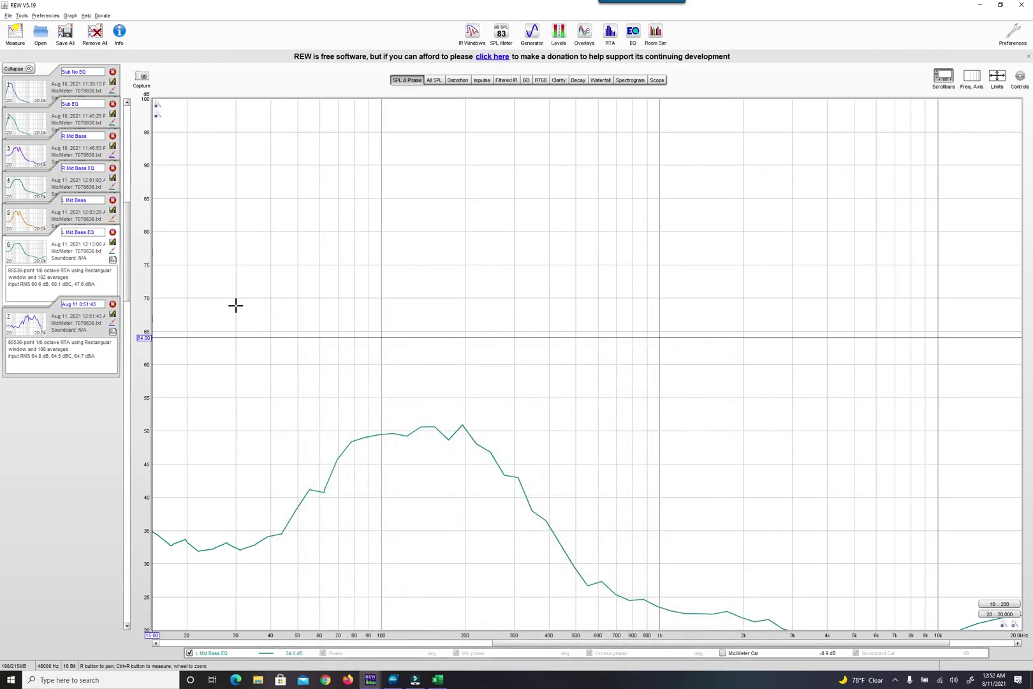
left_click(55, 312)
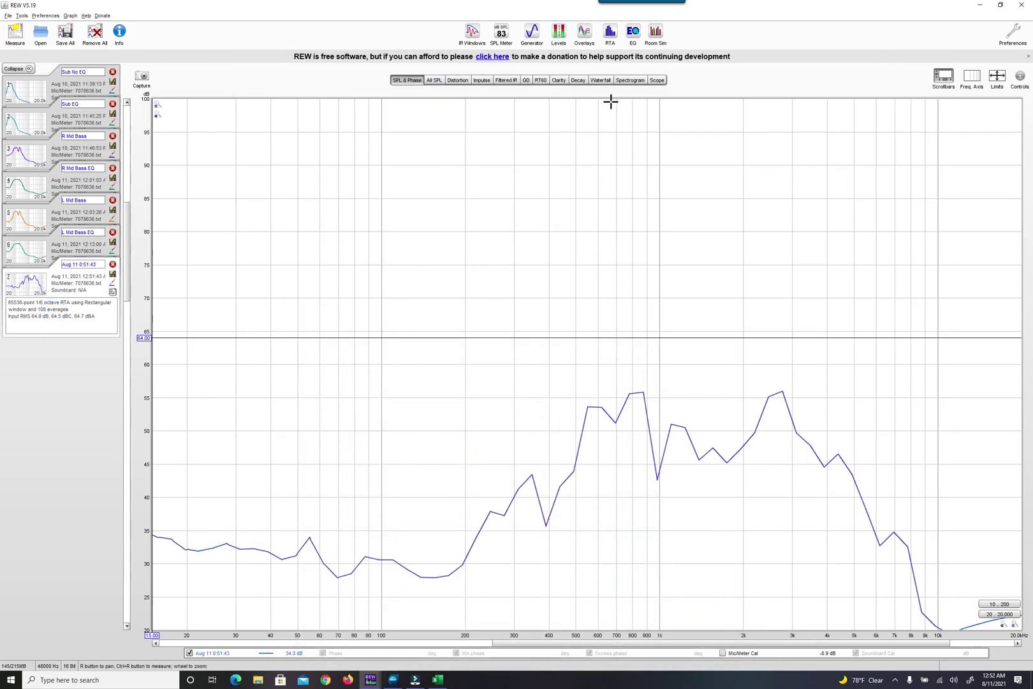
left_click(633, 35)
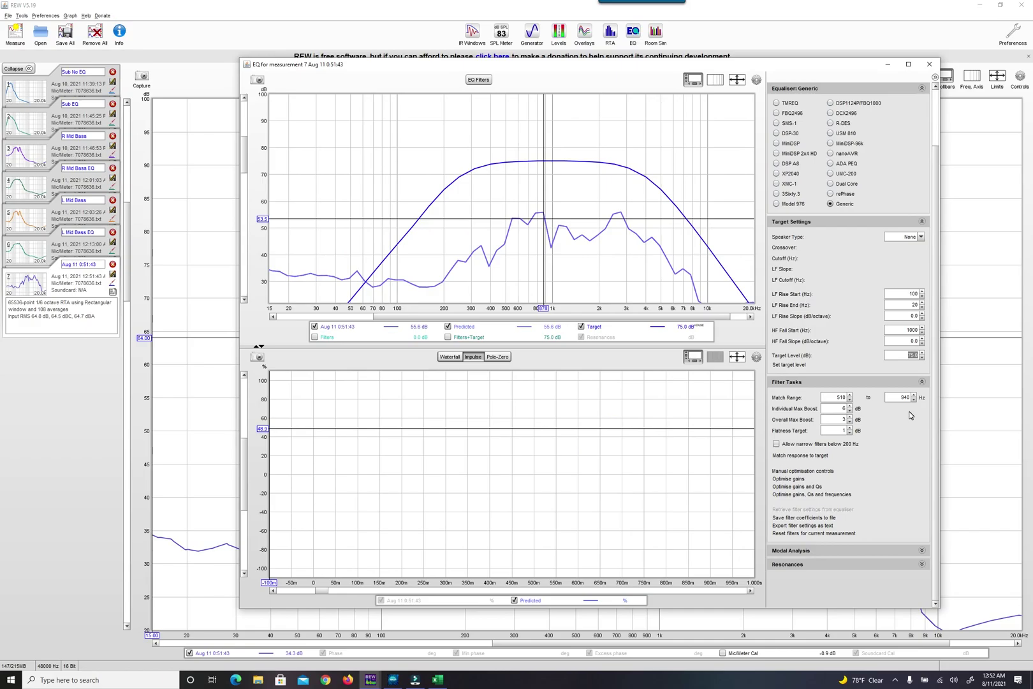
Enter a 52.7 dB target level, then cancel the match-to-target warning
type("52.7")
key("Return")
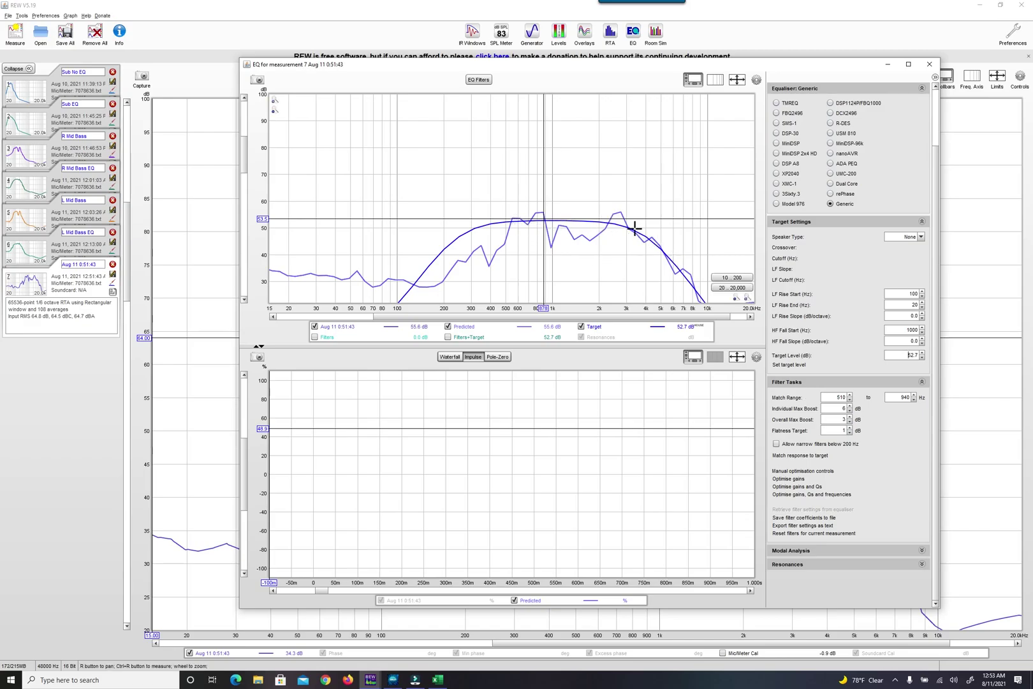
left_click(799, 456)
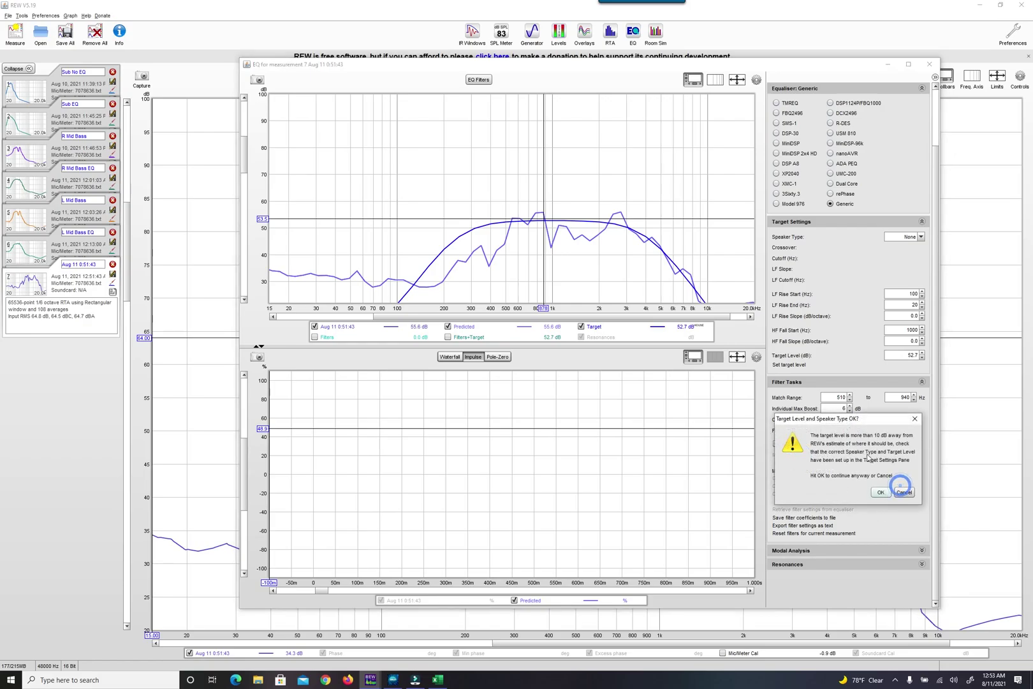
left_click(904, 492)
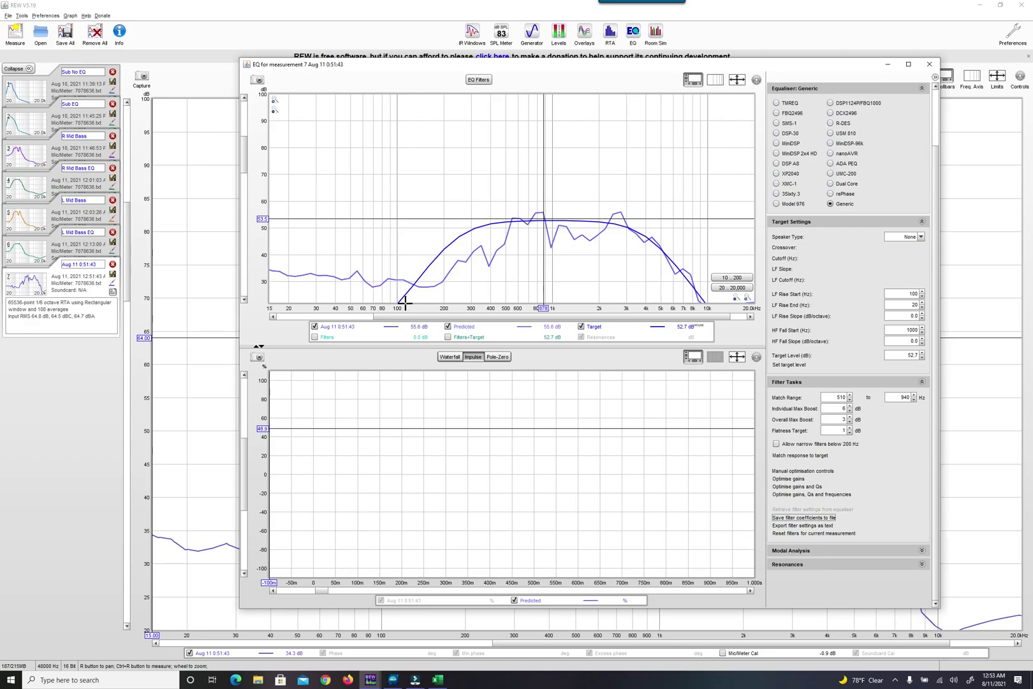
Set the match range to 125–10,000 Hz, generate matched filters, and show individual filter responses
left_click(829, 397)
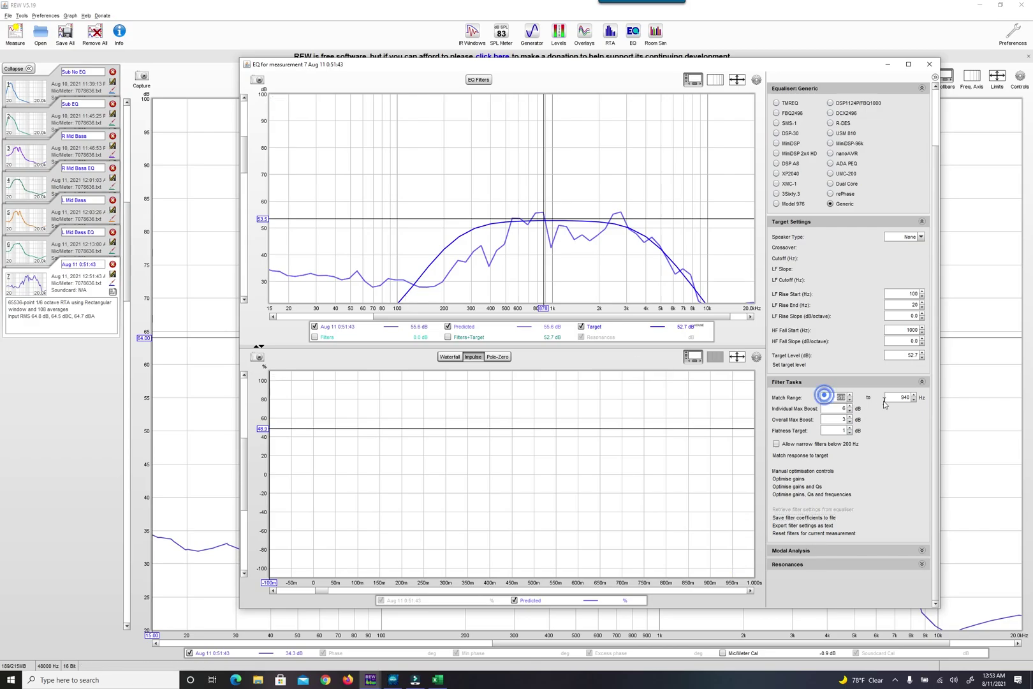
type("125")
key("Tab")
left_click(794, 457)
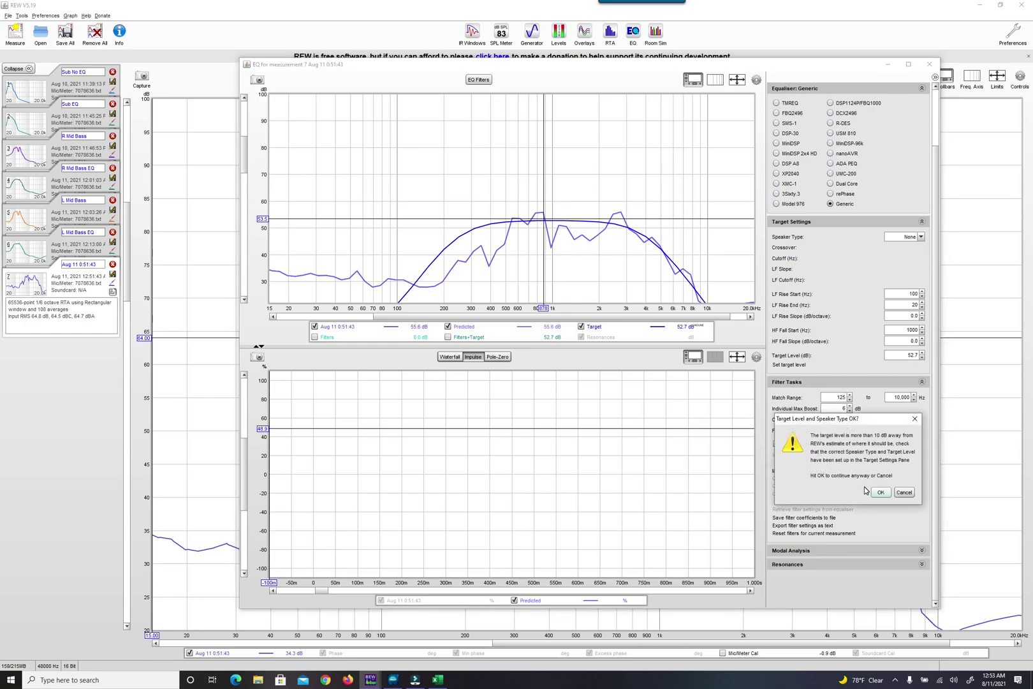
left_click(883, 496)
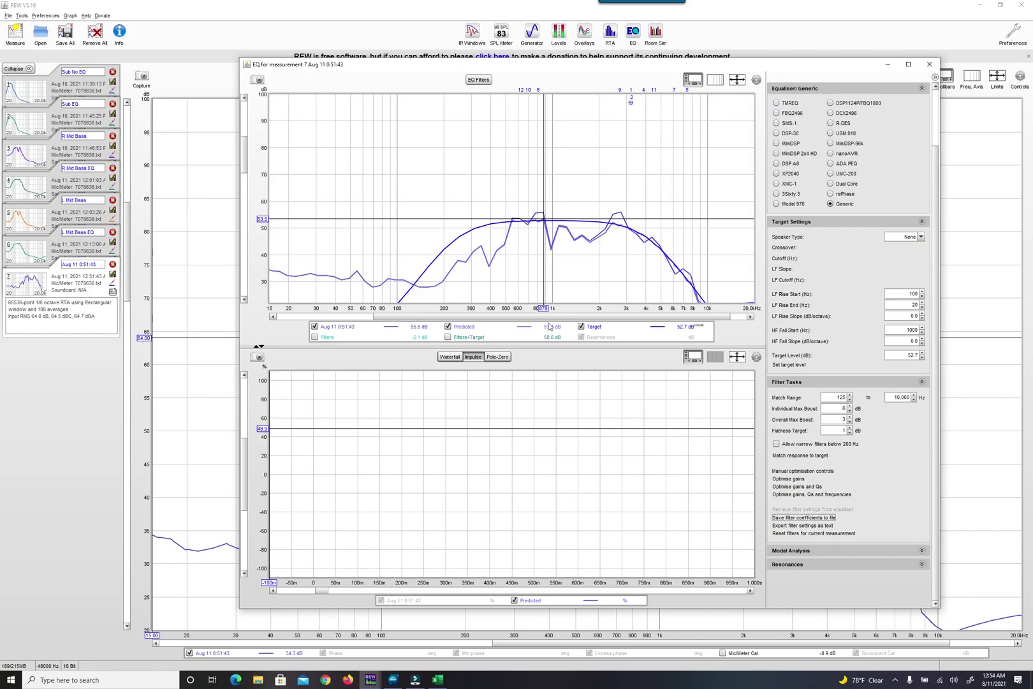
left_click(322, 340)
Toggle the Filters, Filters+Target, Predicted and Target curves, leaving Target hidden
left_click(322, 340)
left_click(449, 339)
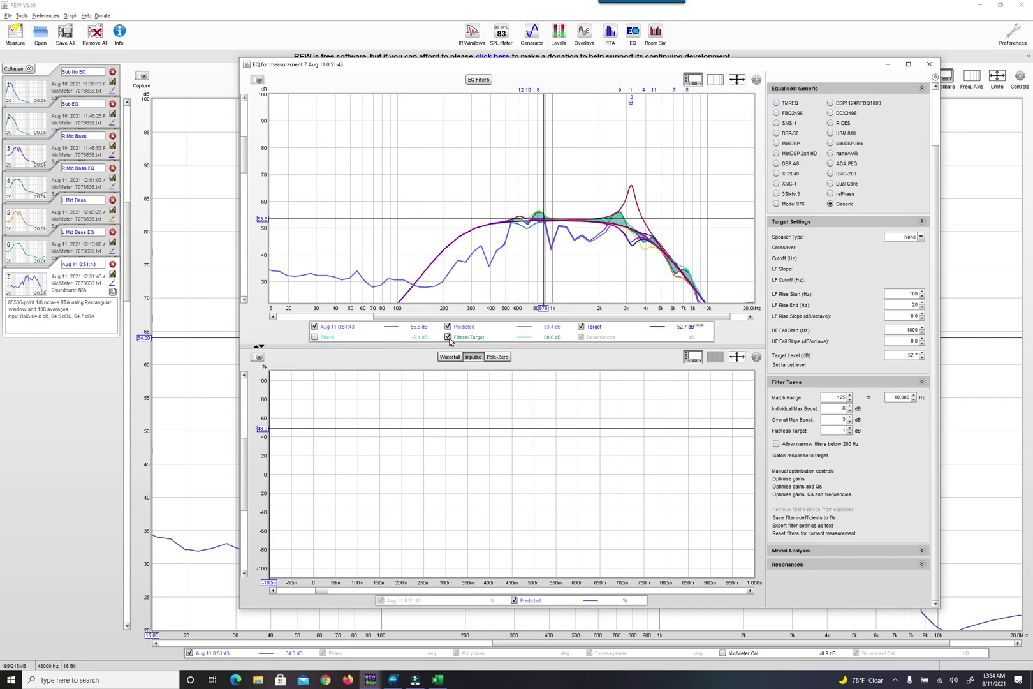
left_click(449, 338)
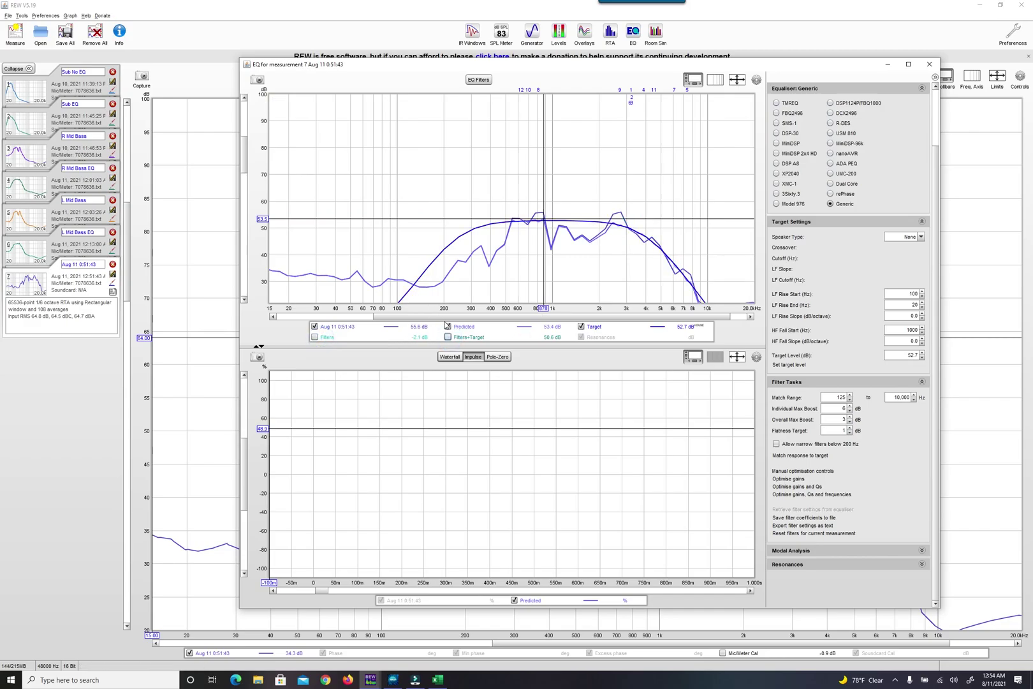
left_click(447, 326)
left_click(447, 326)
left_click(581, 327)
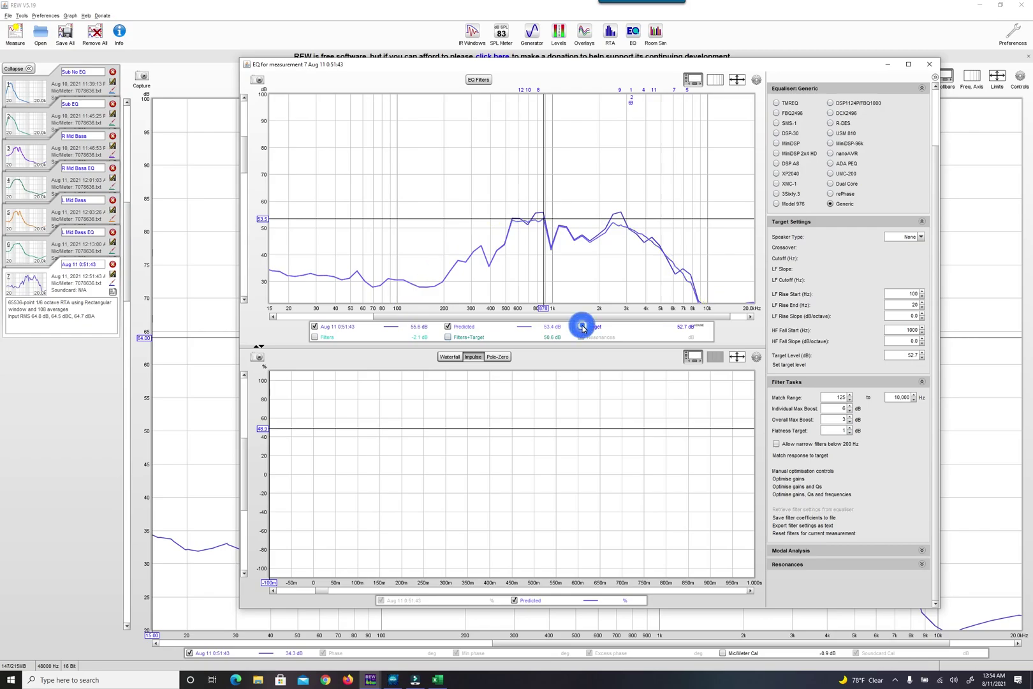
left_click(582, 327)
left_click(581, 326)
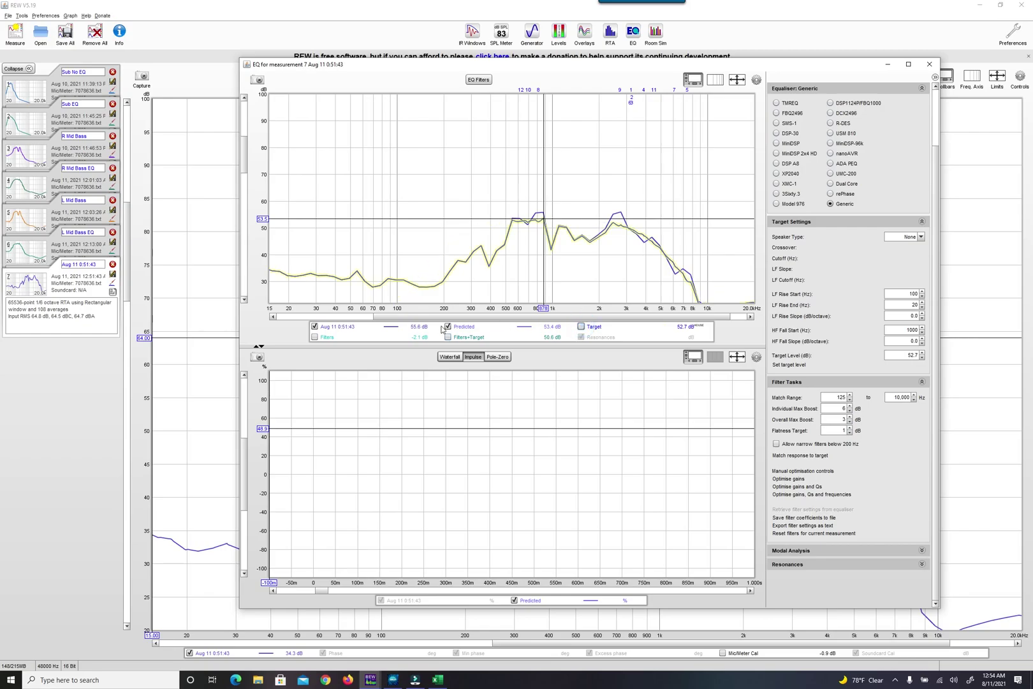
left_click(338, 327)
left_click(338, 327)
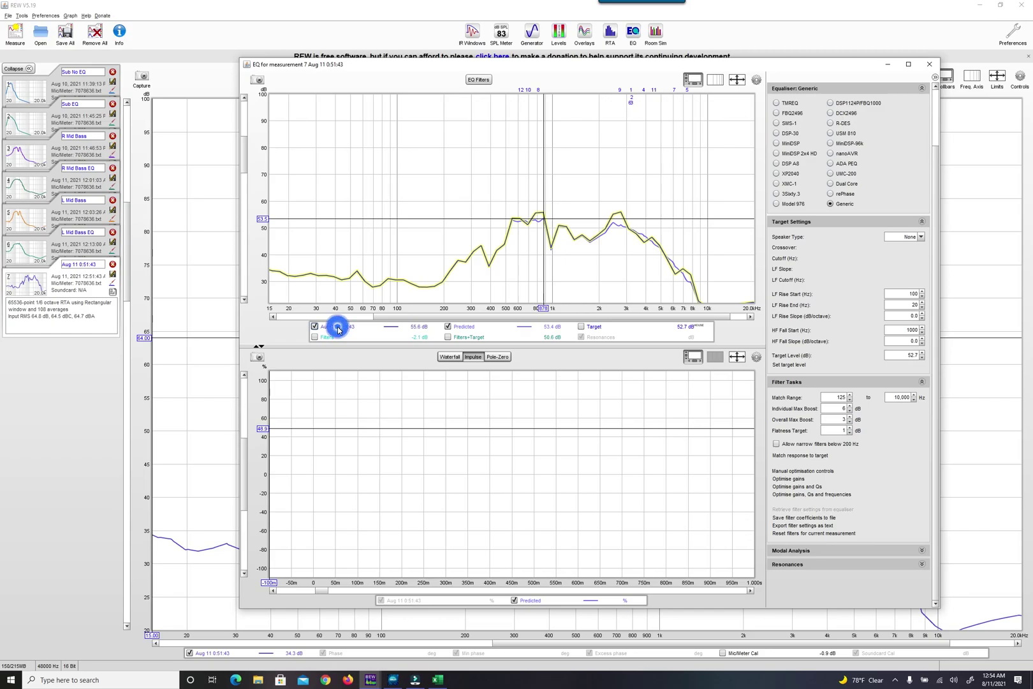
Review the generated EQ filter list, then bring the Helix DSP PC-Tool forward
left_click(479, 80)
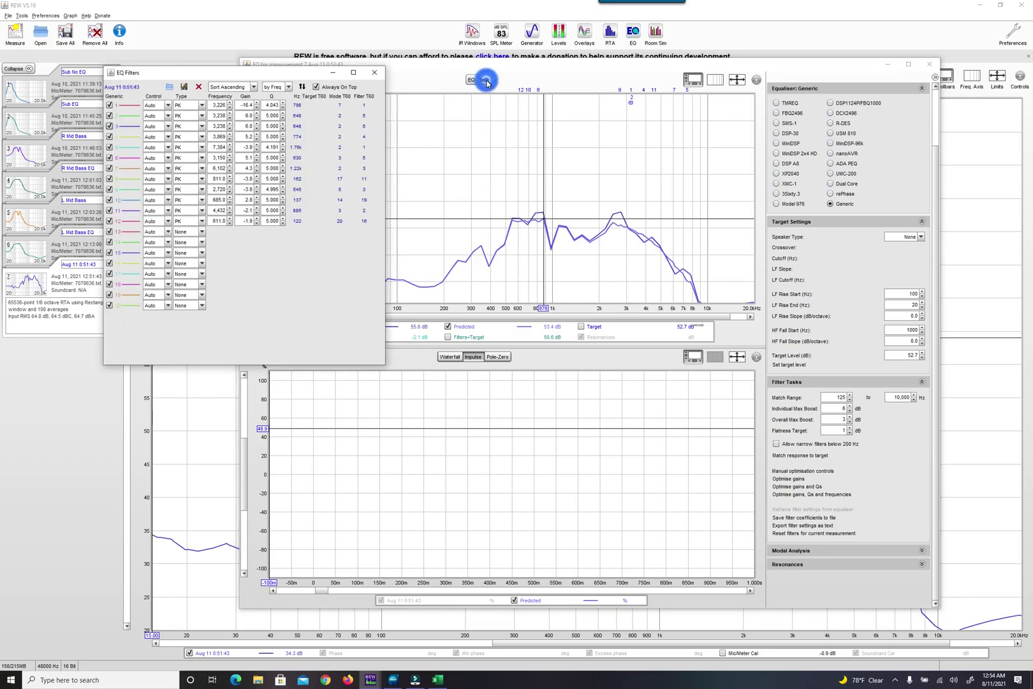
left_click(338, 70)
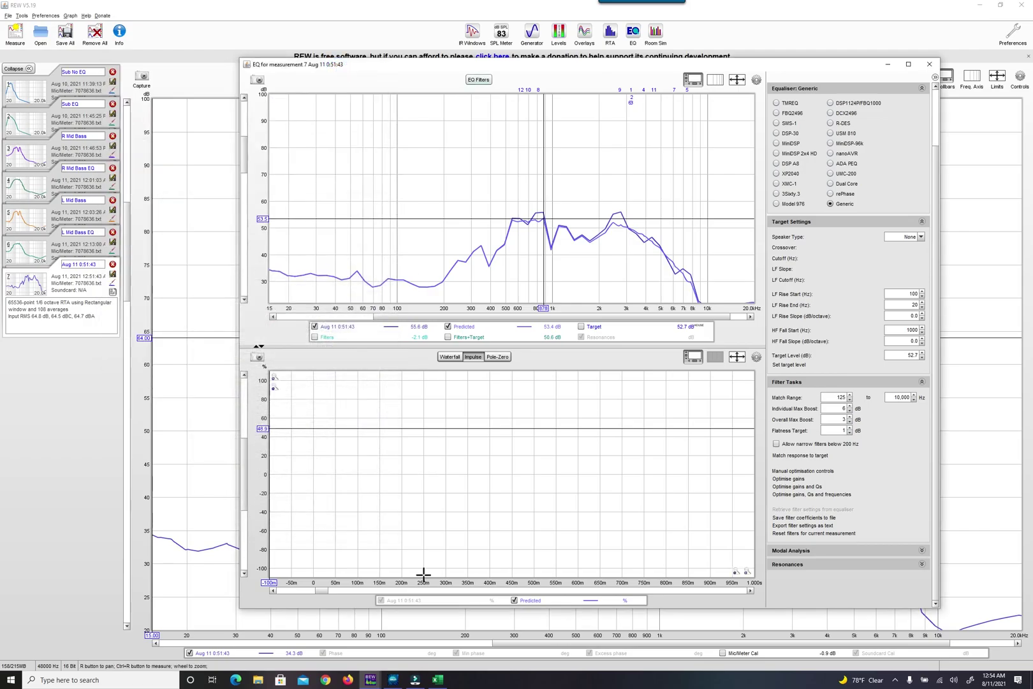
left_click(393, 679)
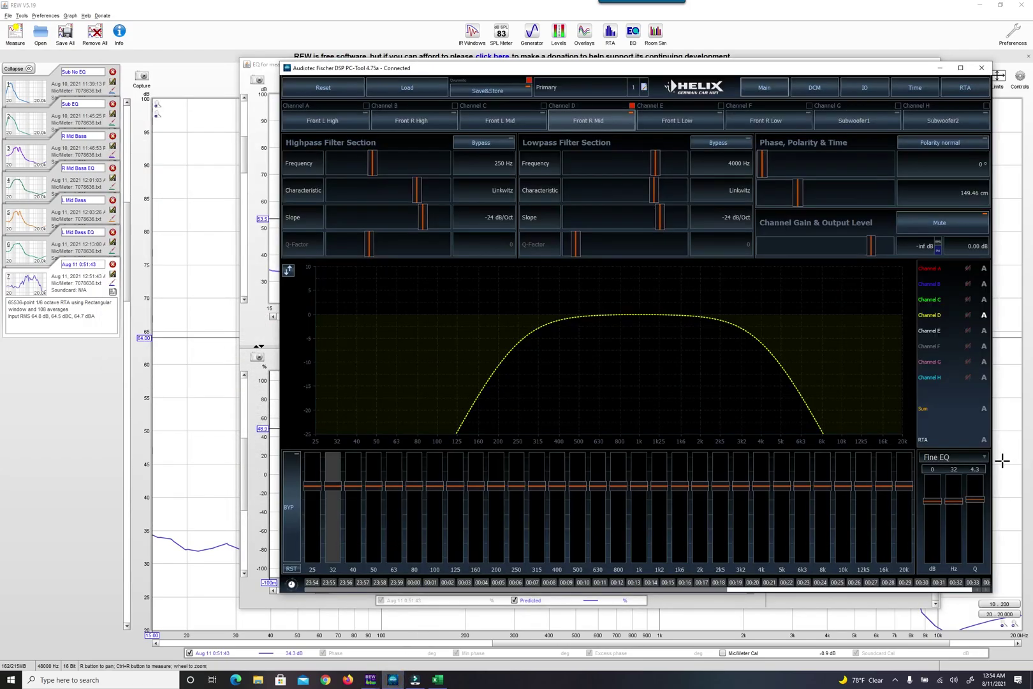
Switch Front R Mid's equaliser to Parametric EQ in Helix and go back to REW
left_click(953, 457)
left_click(953, 471)
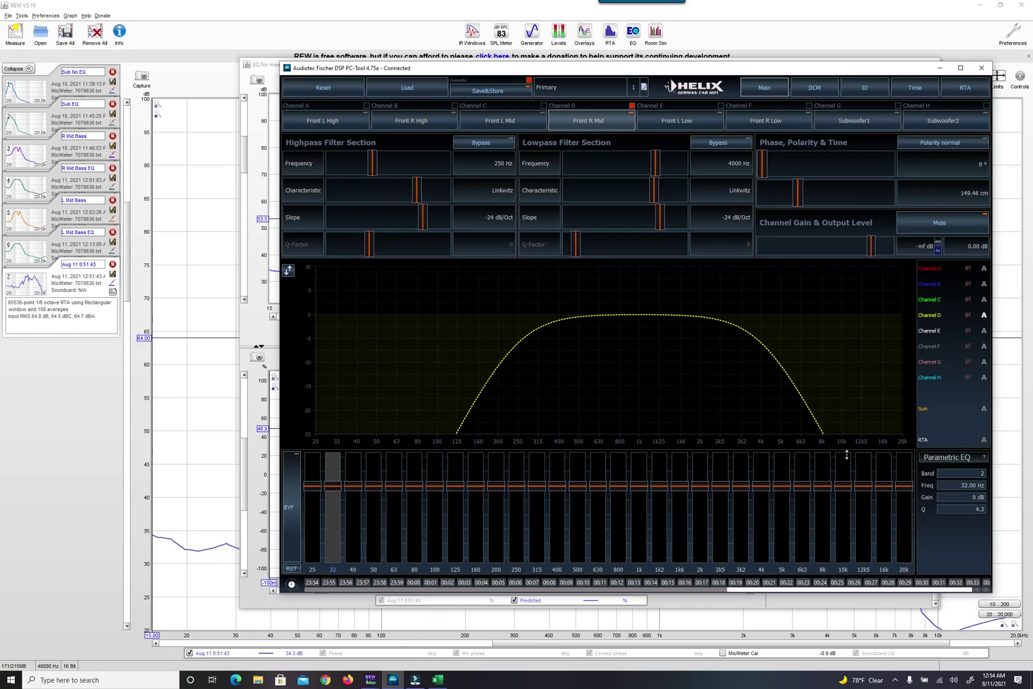
left_click(941, 68)
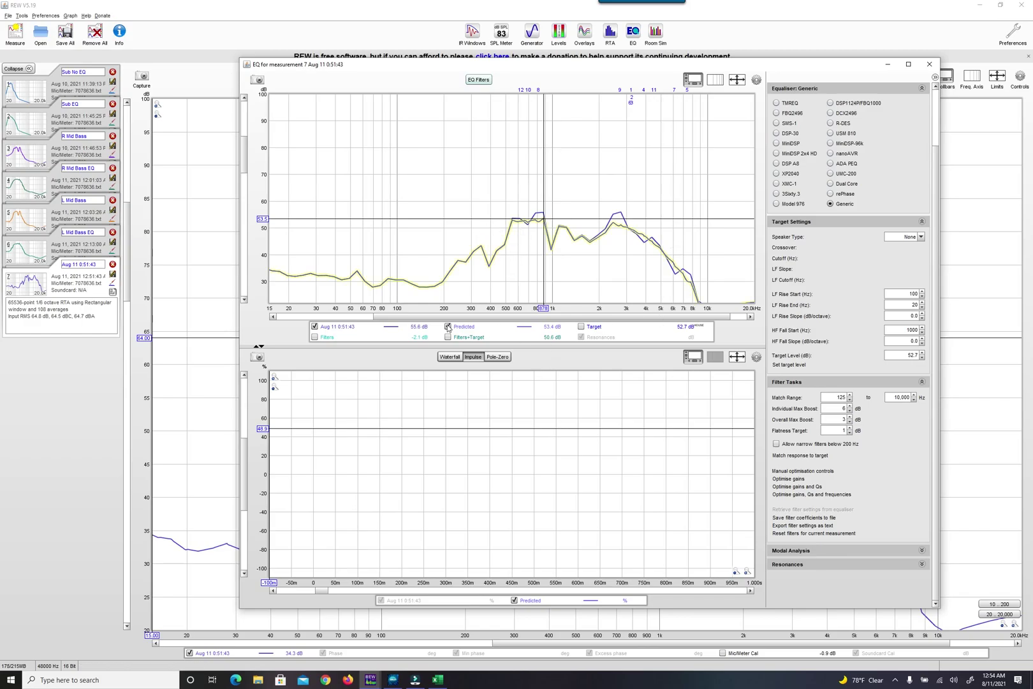
Show the target curve and make filter 13 a Manual peaking (PK) filter
left_click(582, 327)
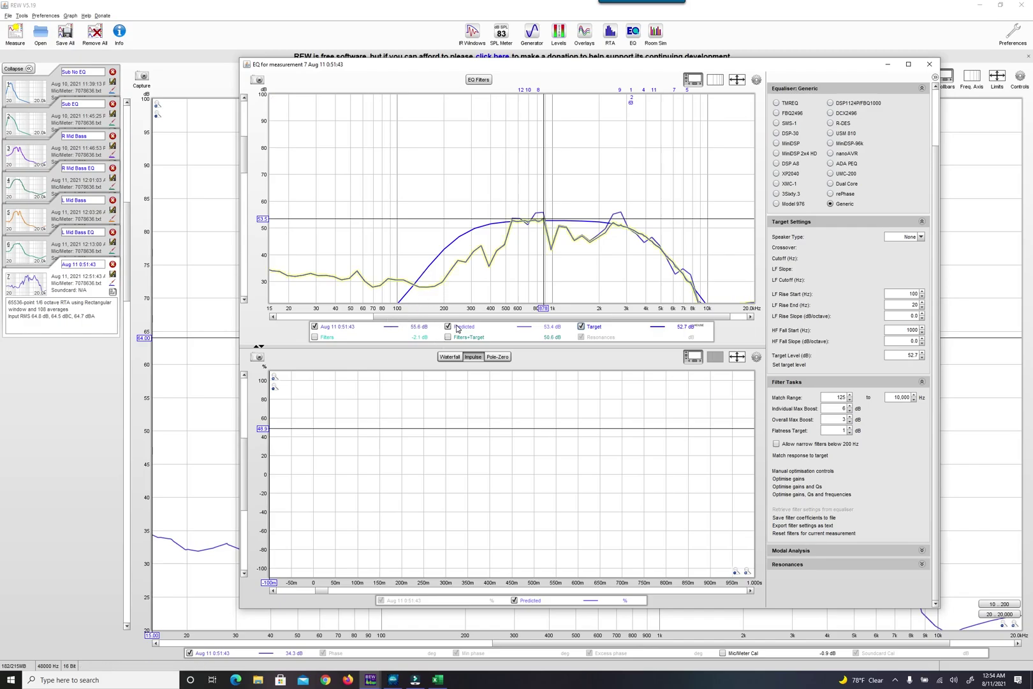
left_click(482, 80)
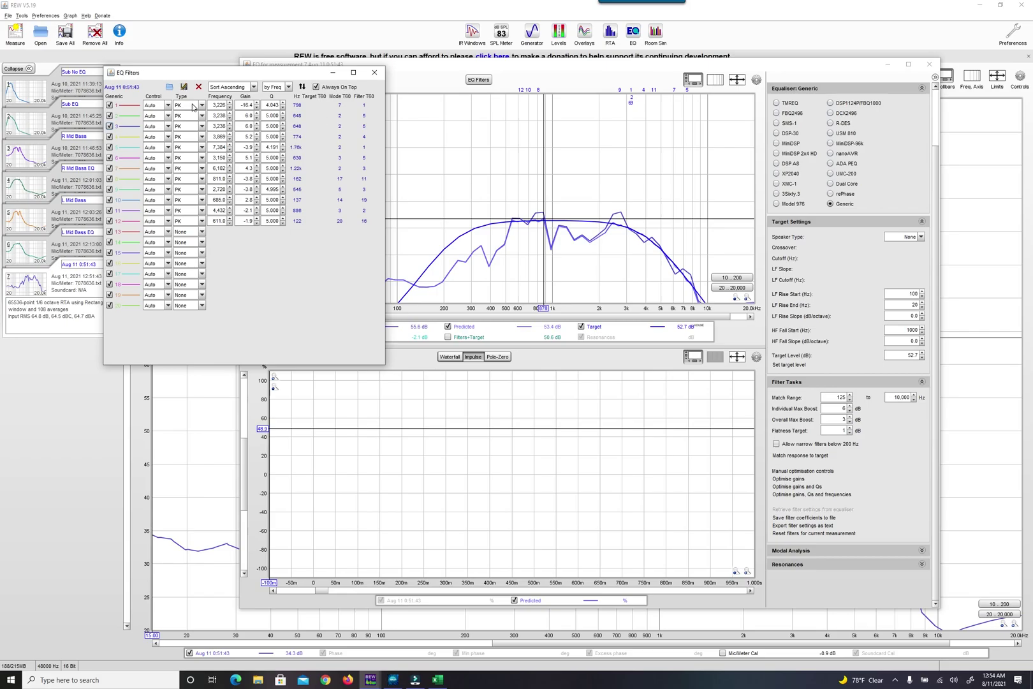
left_click(167, 231)
left_click(162, 238)
left_click(203, 231)
left_click(202, 232)
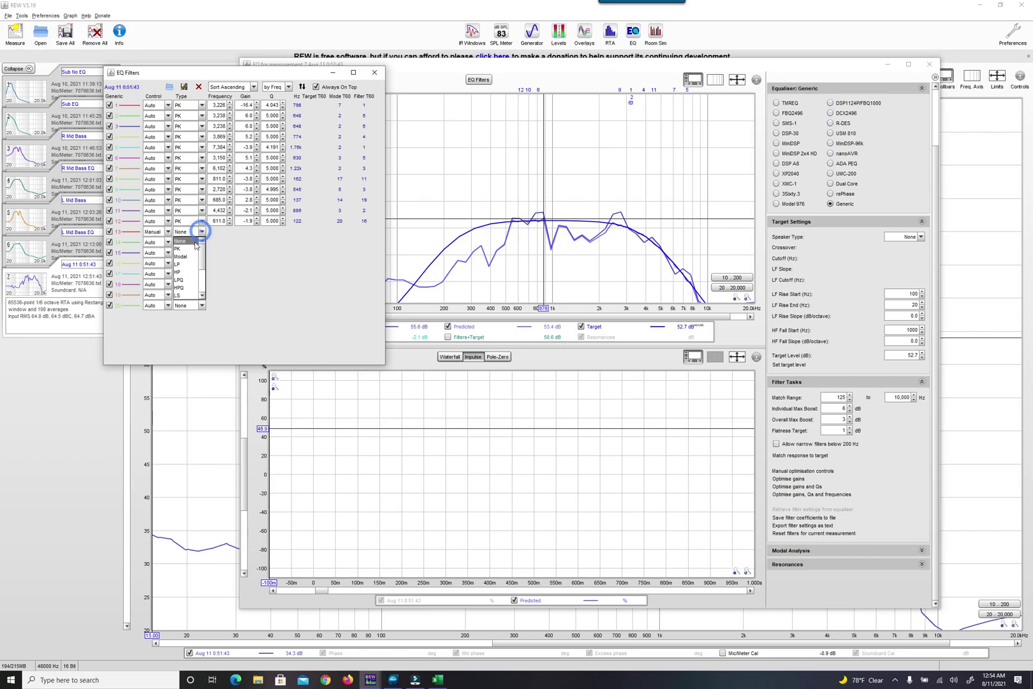
left_click(188, 245)
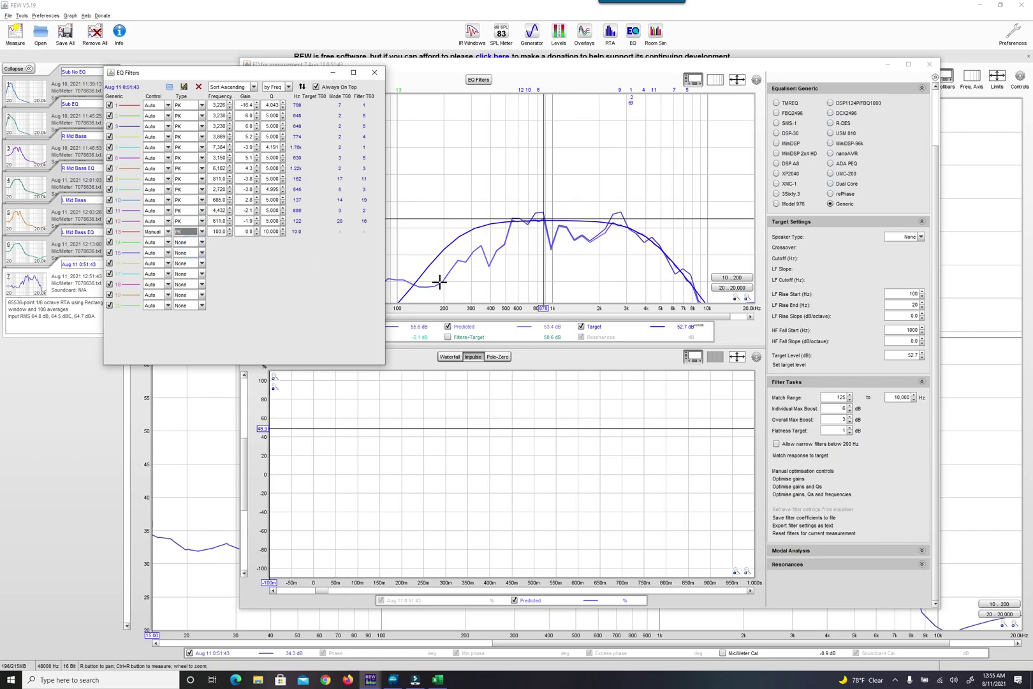
Set filter 13 to 200 Hz, +6 dB gain and Q 1
left_click(218, 231)
type("2")
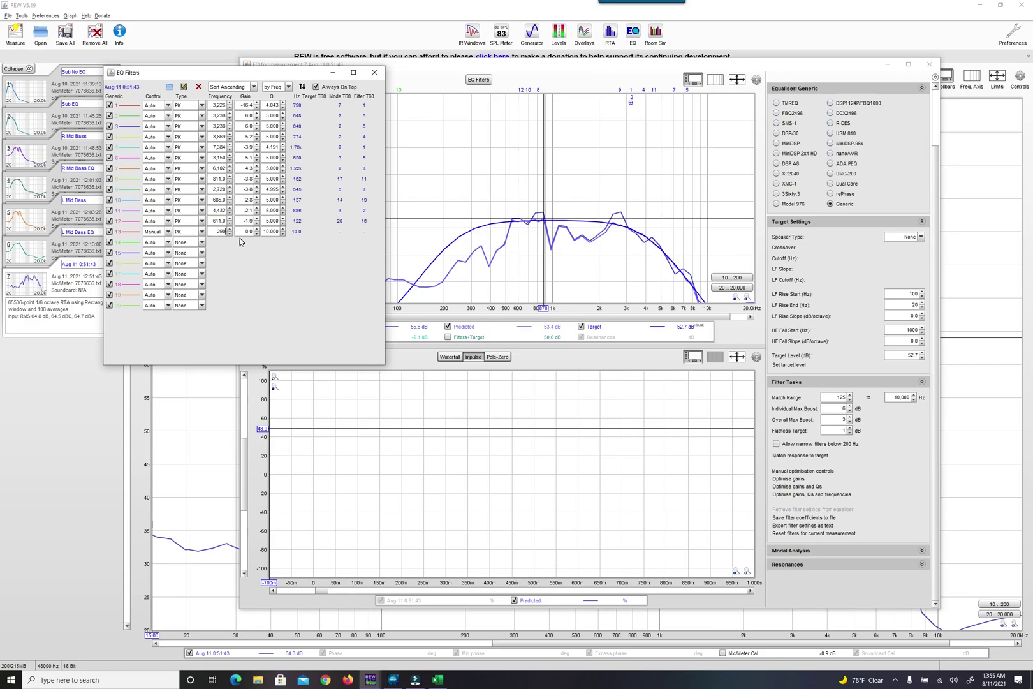
type("00")
key("Tab")
key("Tab")
key("Return")
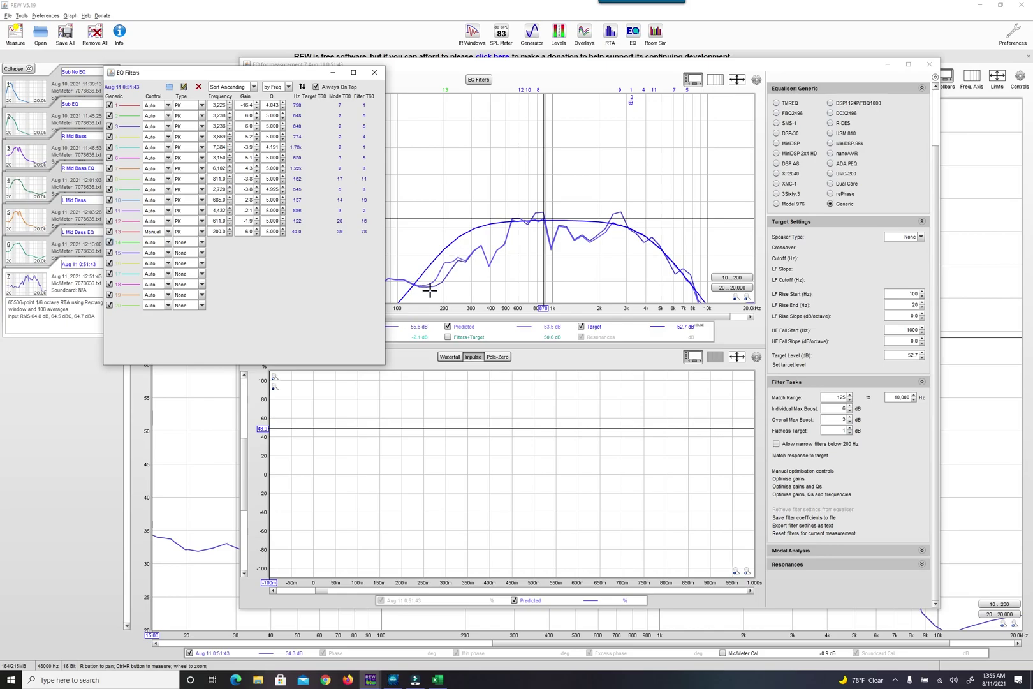
double_click(267, 231)
type("1")
key("Return")
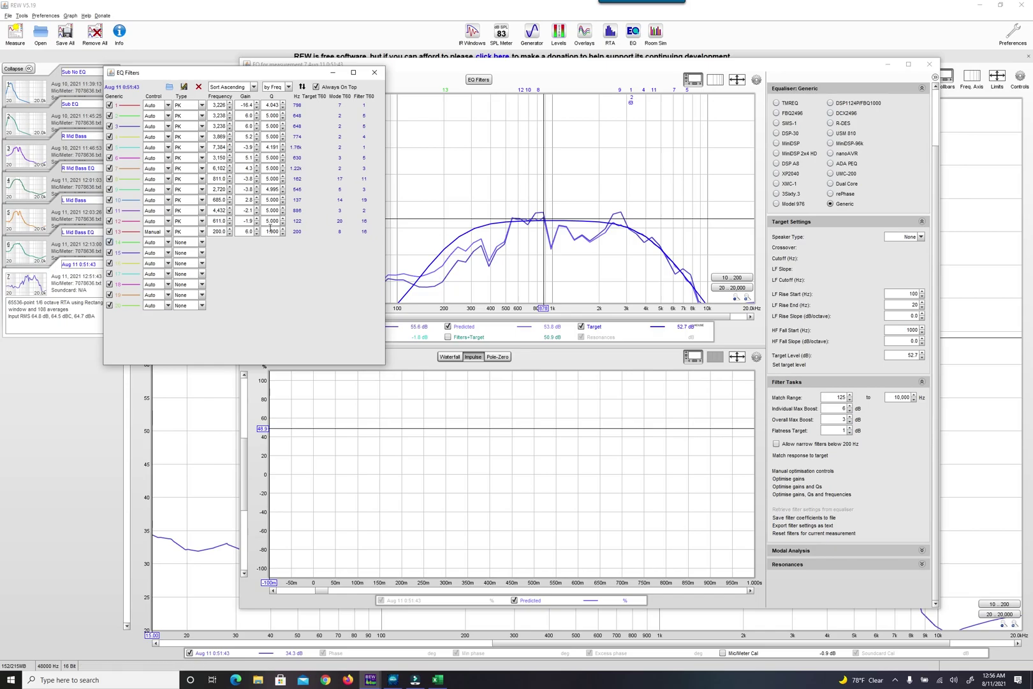
Make filter 14 a manual peaking filter at 390 Hz, +6 dB, Q 5, and check the predicted response
left_click(490, 262)
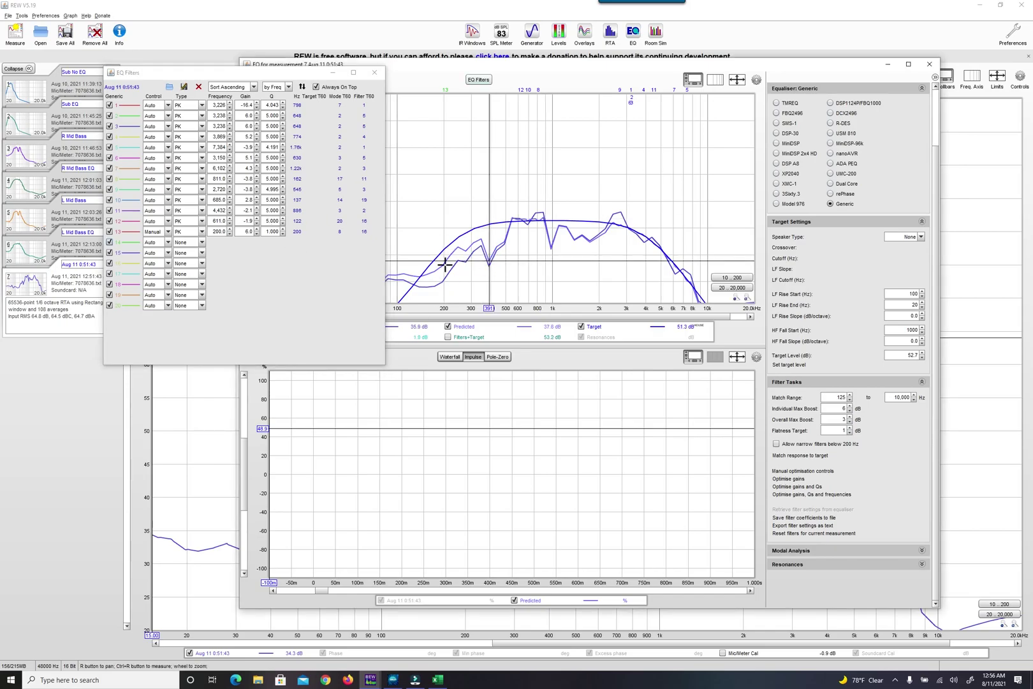
left_click(167, 243)
left_click(152, 251)
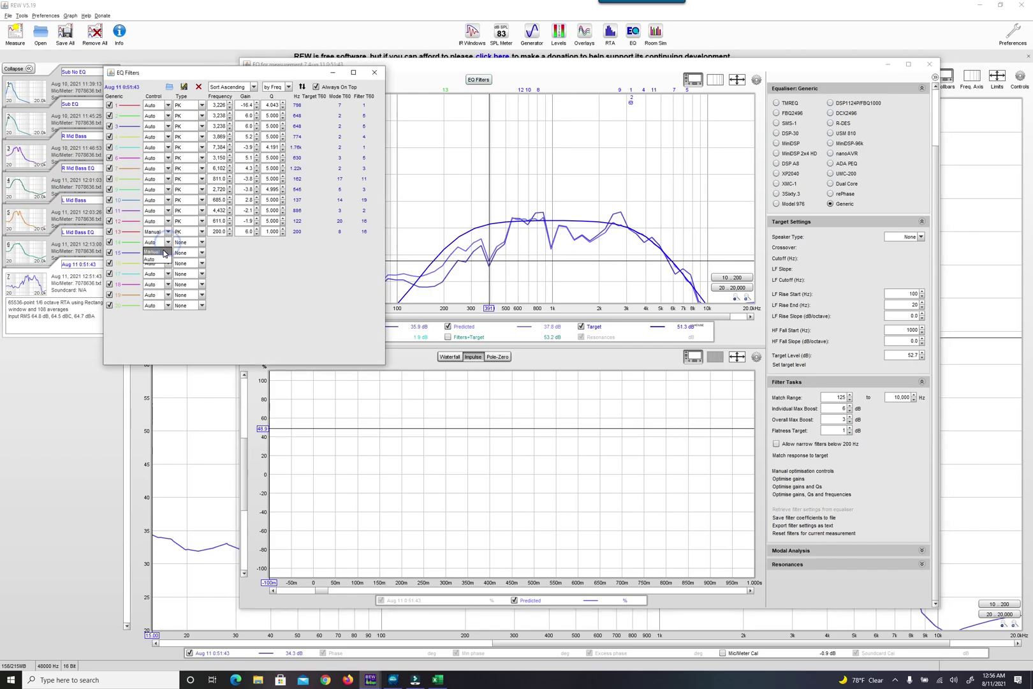
left_click(202, 242)
left_click(195, 260)
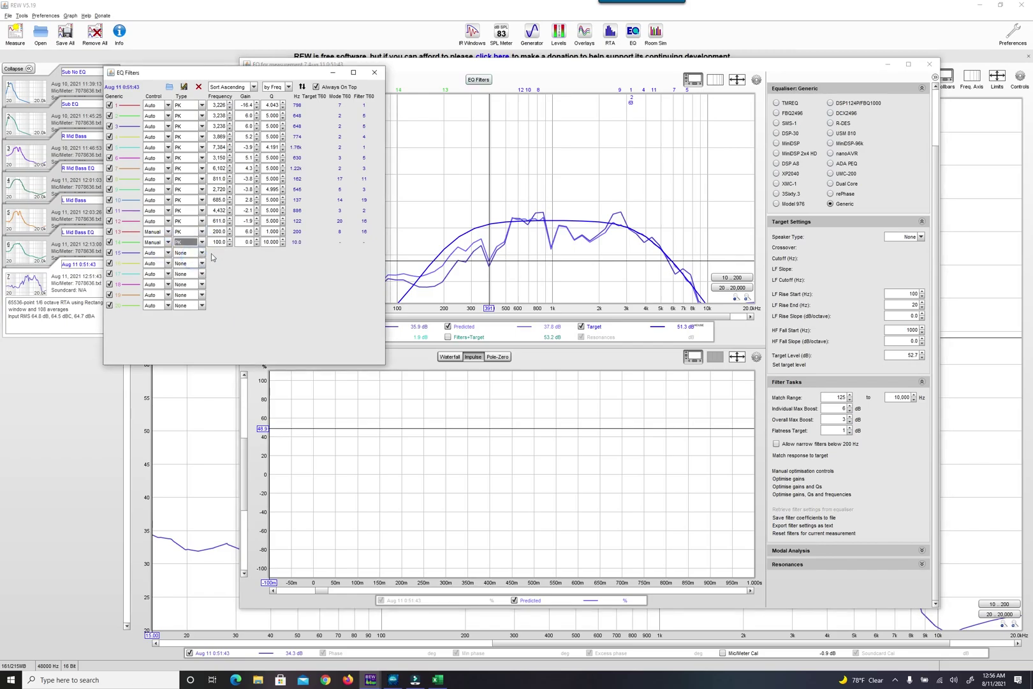
left_click(218, 243)
type("390")
key("Tab")
type("6")
key("Tab")
type("5")
key("Tab")
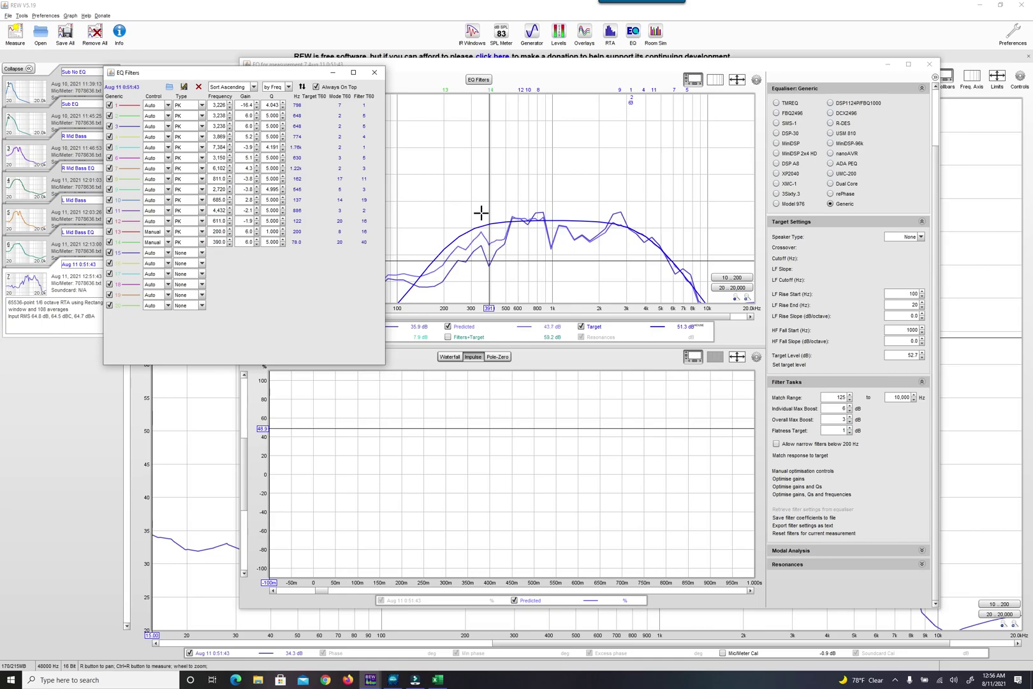
left_click(583, 236)
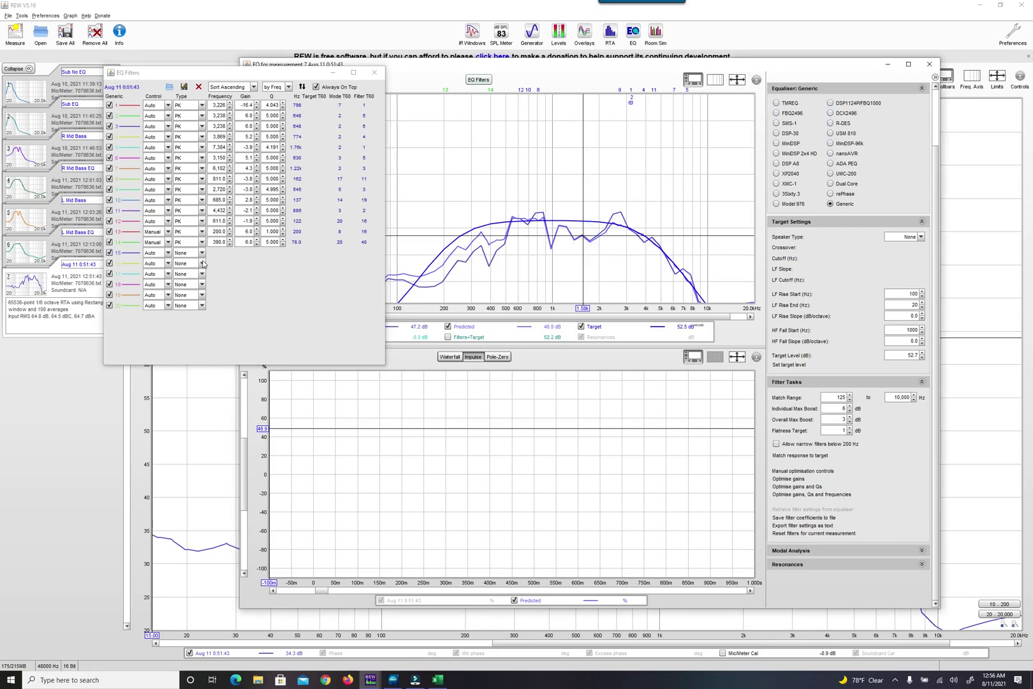
Make filter 15 a manual peaking filter at 1,580 Hz, +6 dB, Q 5
left_click(168, 253)
left_click(153, 273)
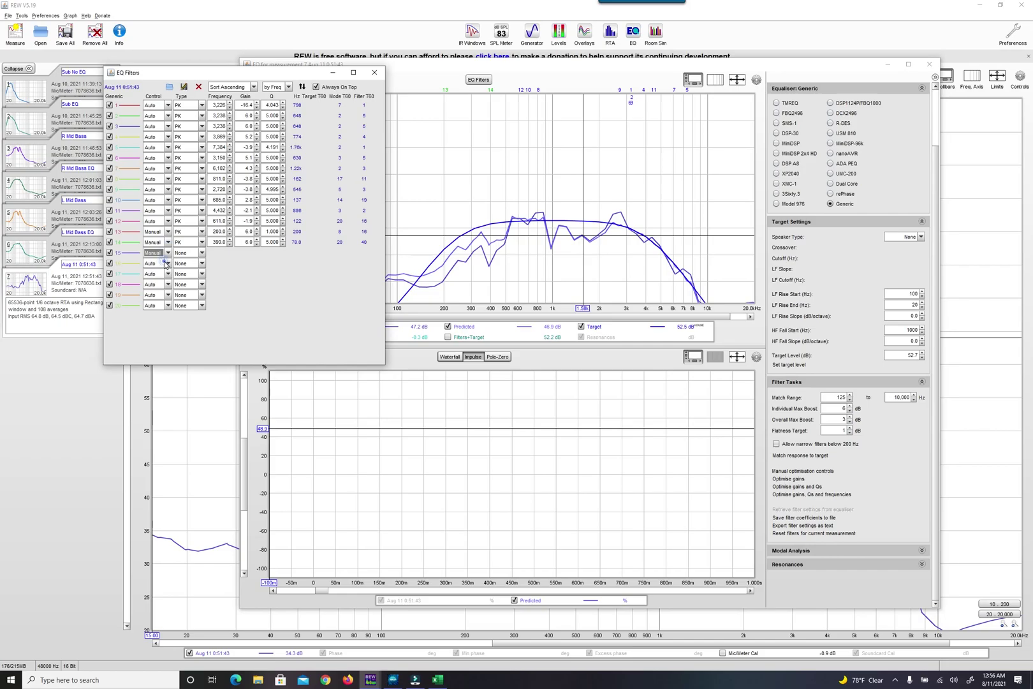
left_click(200, 255)
left_click(188, 273)
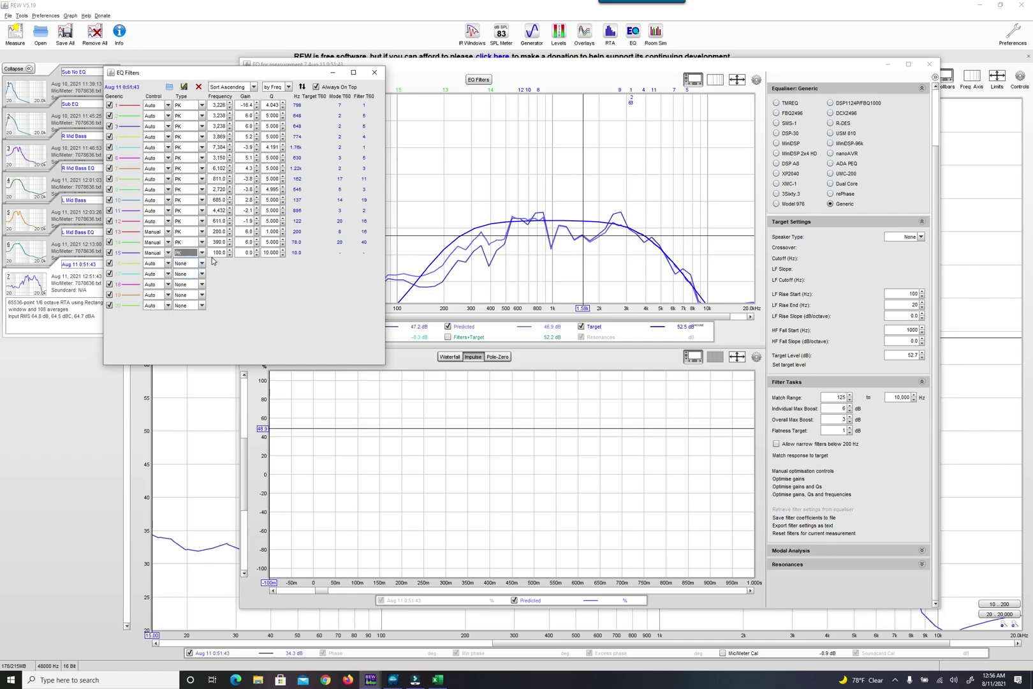
double_click(215, 253)
type("1,")
type("580")
key("Tab")
type("6")
key("Tab")
type("5")
key("Tab")
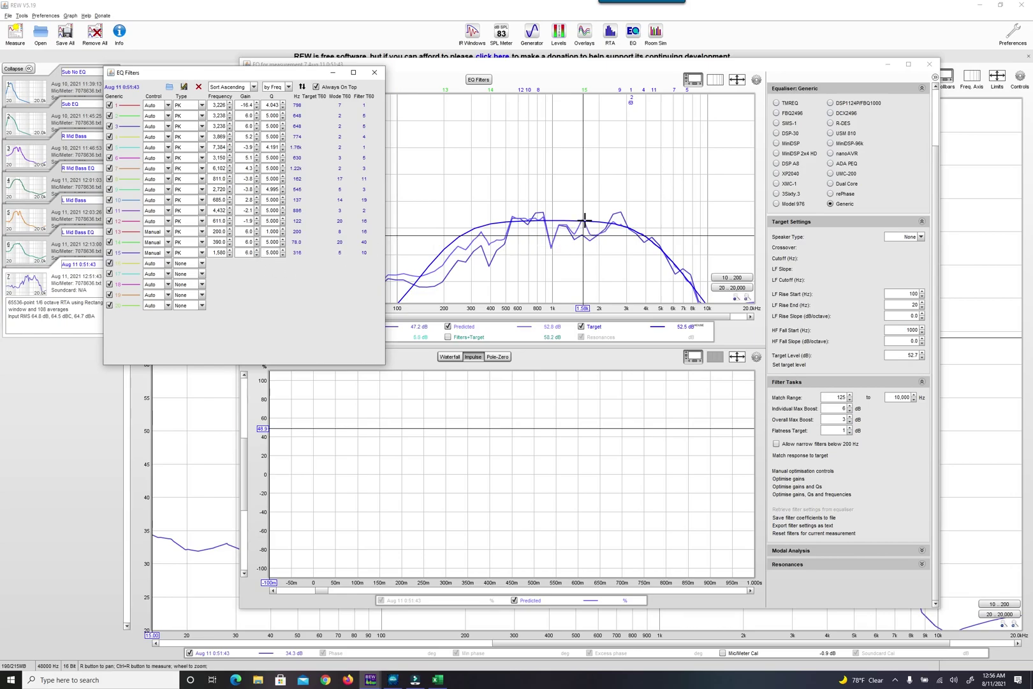
left_click(550, 246)
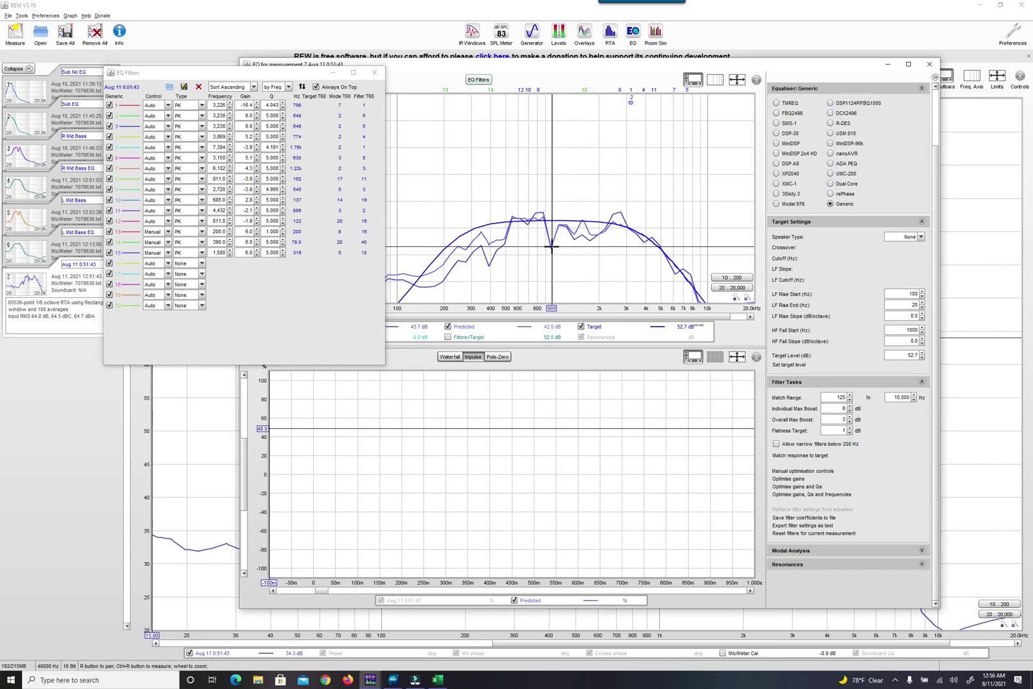
left_click(168, 263)
Make filter 16 a manual peaking filter at 993 Hz, +6 dB, Q 5
left_click(161, 276)
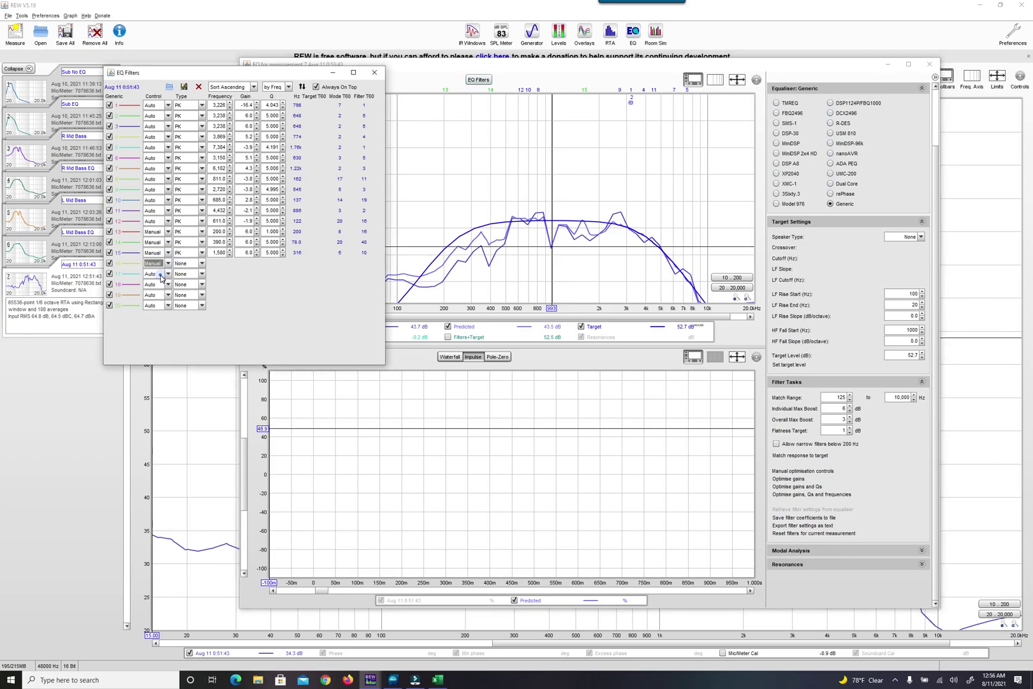
left_click(200, 263)
left_click(190, 279)
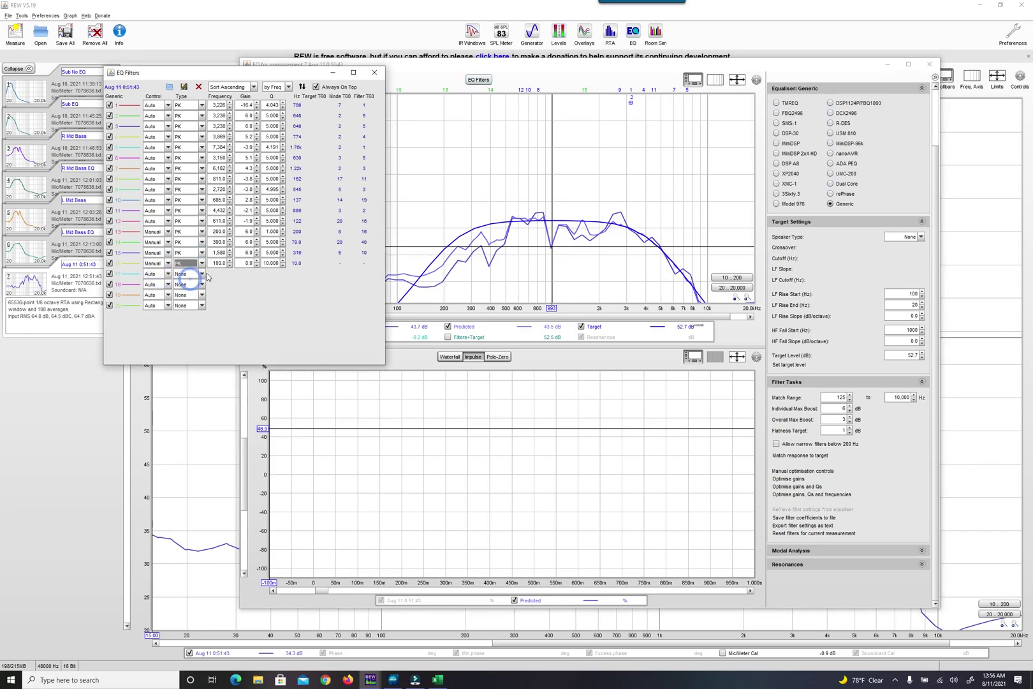
double_click(218, 263)
type("993")
key("Tab")
type("6")
key("Tab")
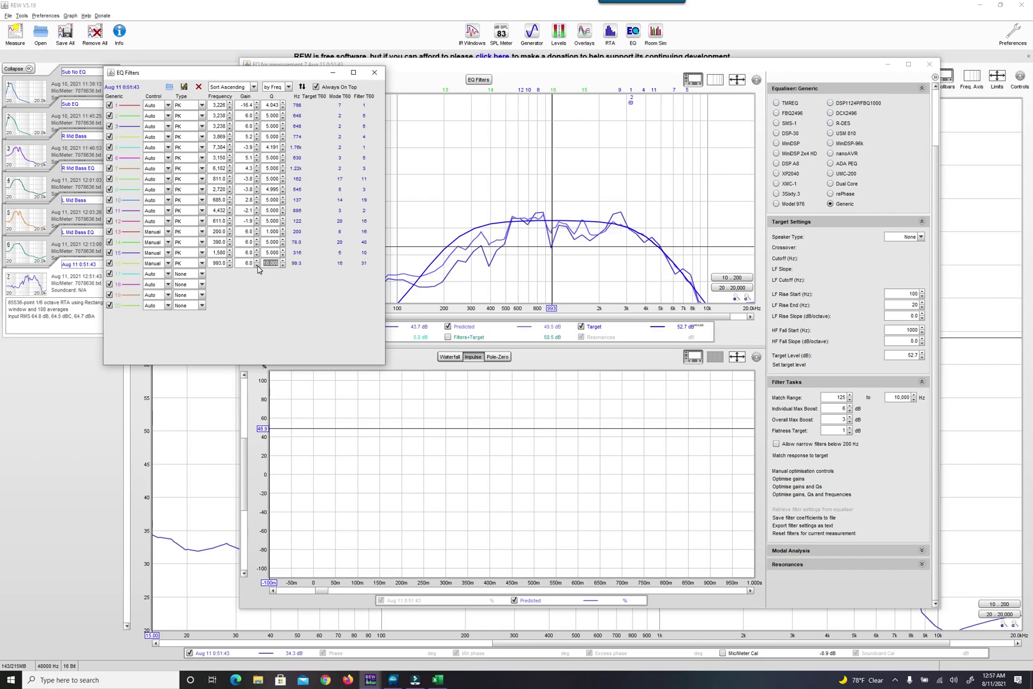
type("5")
key("Tab")
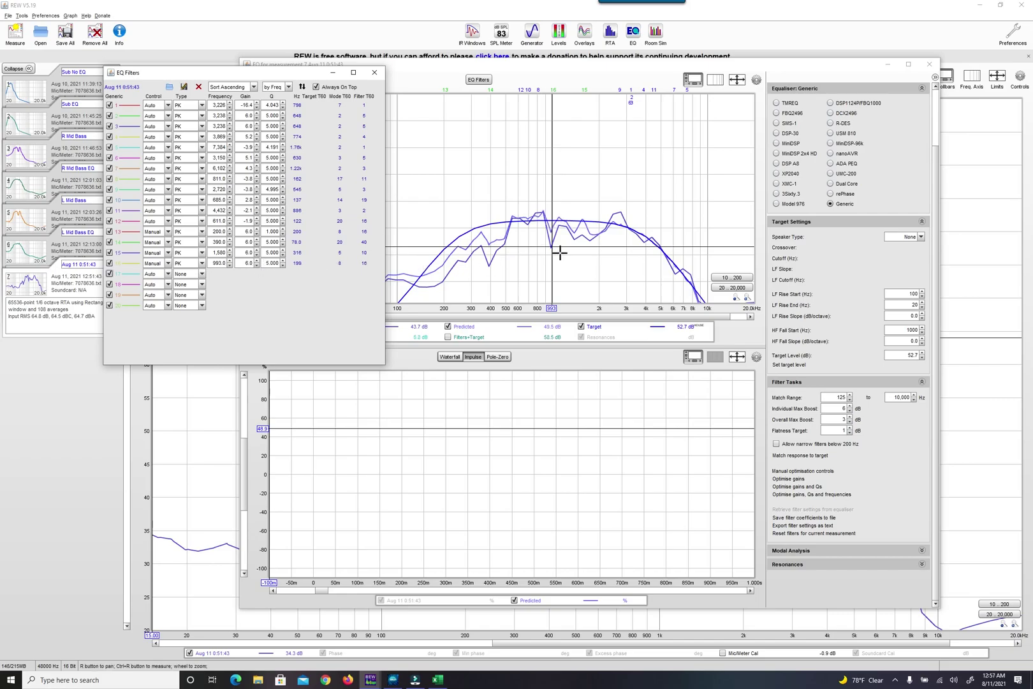
Make filter 17 a manual peaking filter near 2 kHz, +6 dB, Q 5, targeting the dip there
left_click(602, 234)
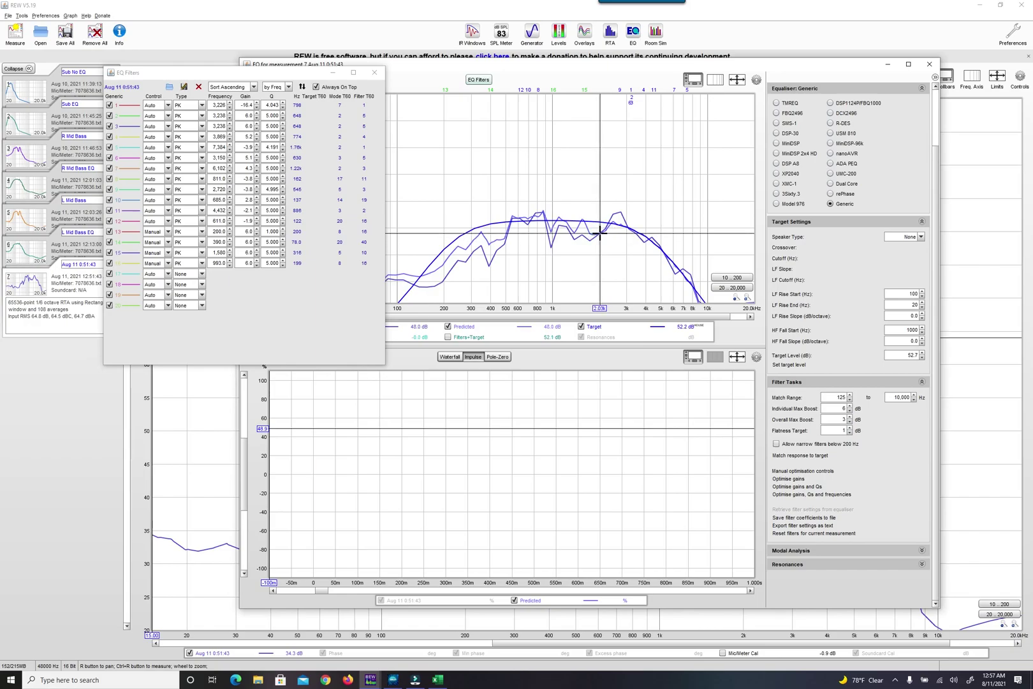
left_click(165, 273)
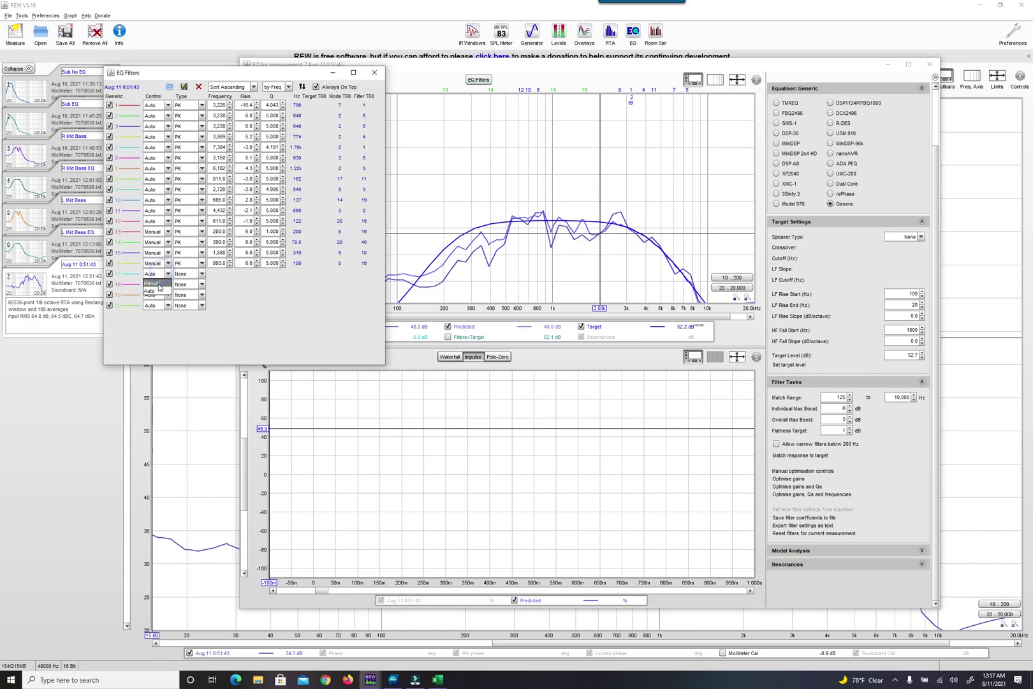
left_click(159, 284)
left_click(201, 273)
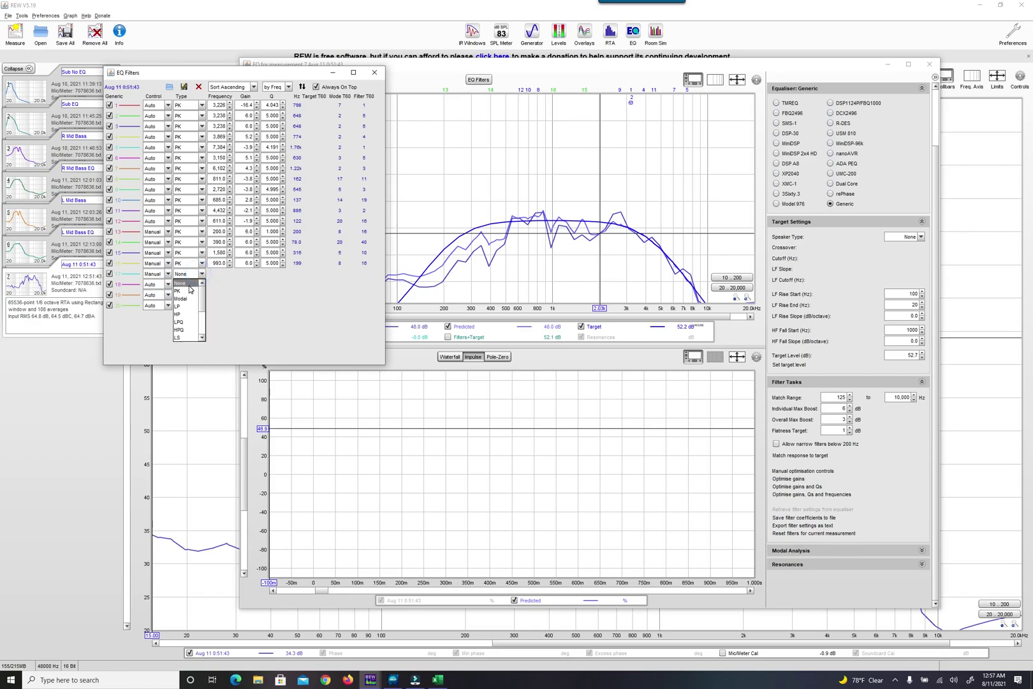
left_click(185, 290)
left_click(211, 274)
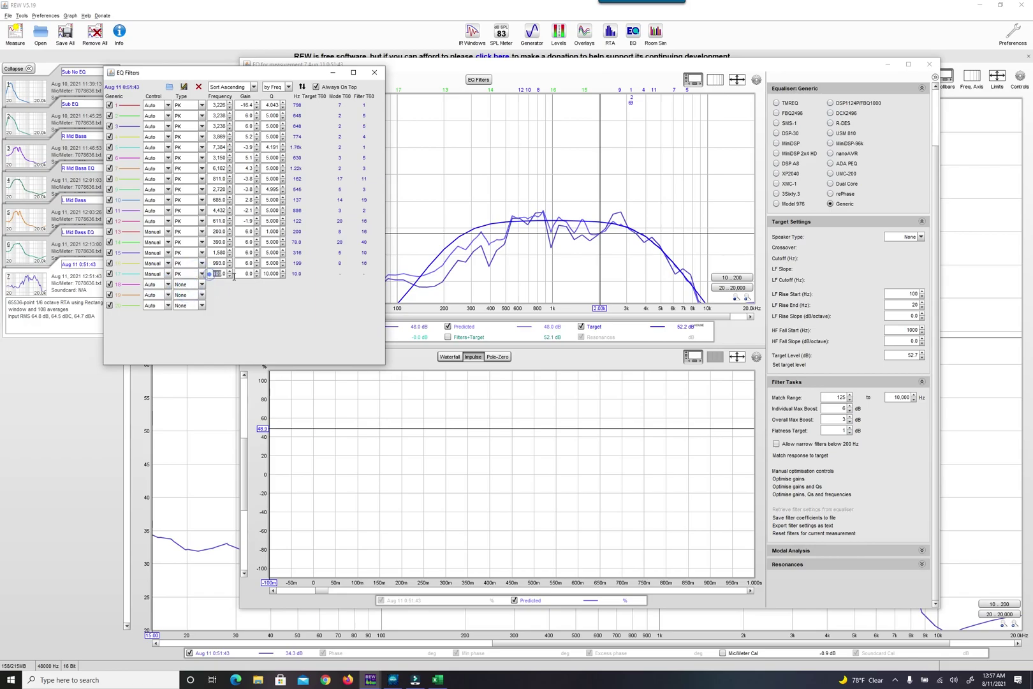
type("20")
type("6")
key("Tab")
type("5")
key("Tab")
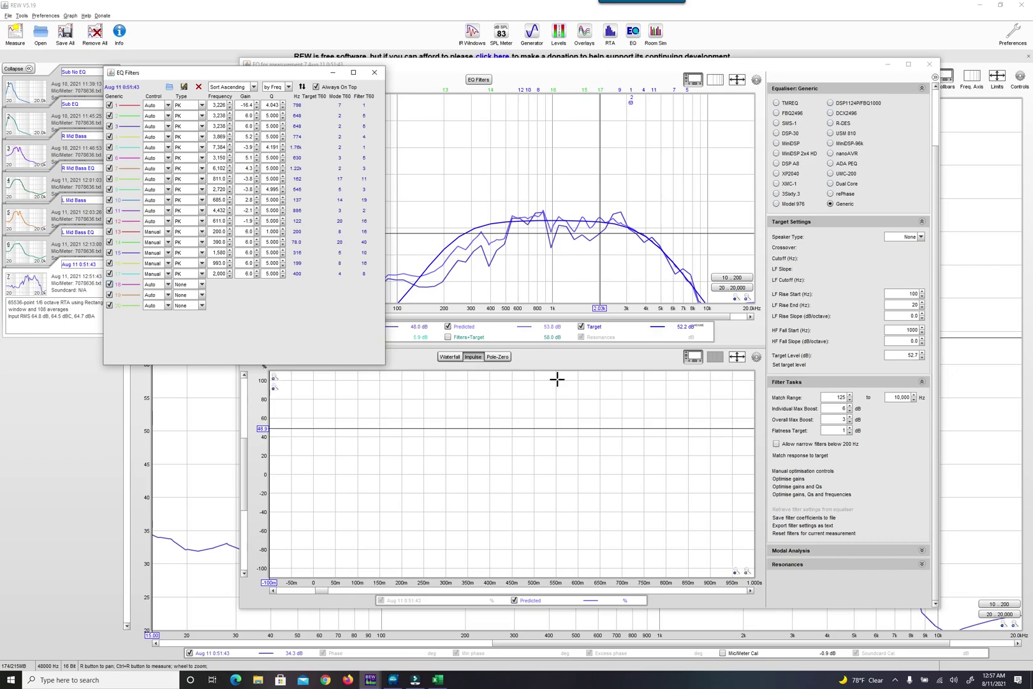
left_click(394, 678)
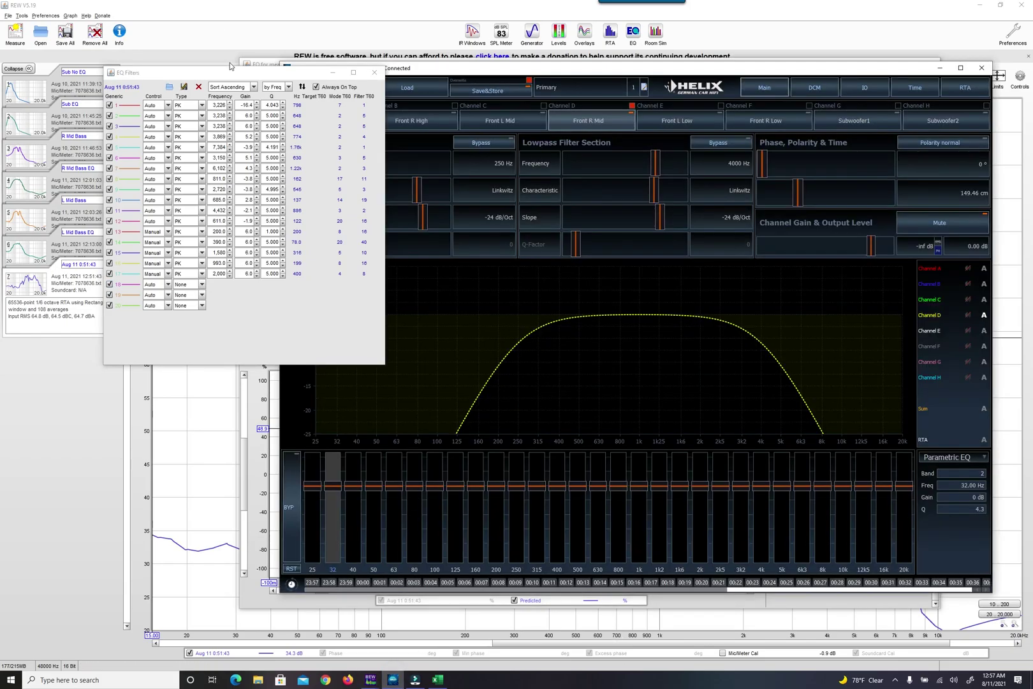
Set Helix band 2 to 200 Hz with a +6 dB boost and Q 1
left_click_drag(229, 72, 158, 121)
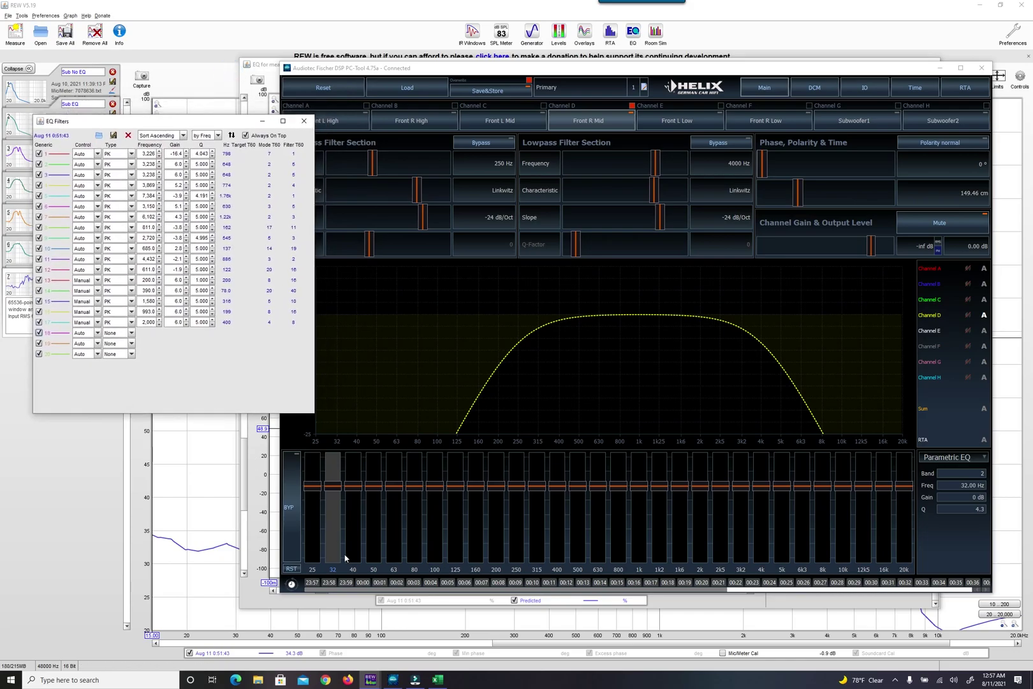
left_click(955, 488)
type("200")
key("Tab")
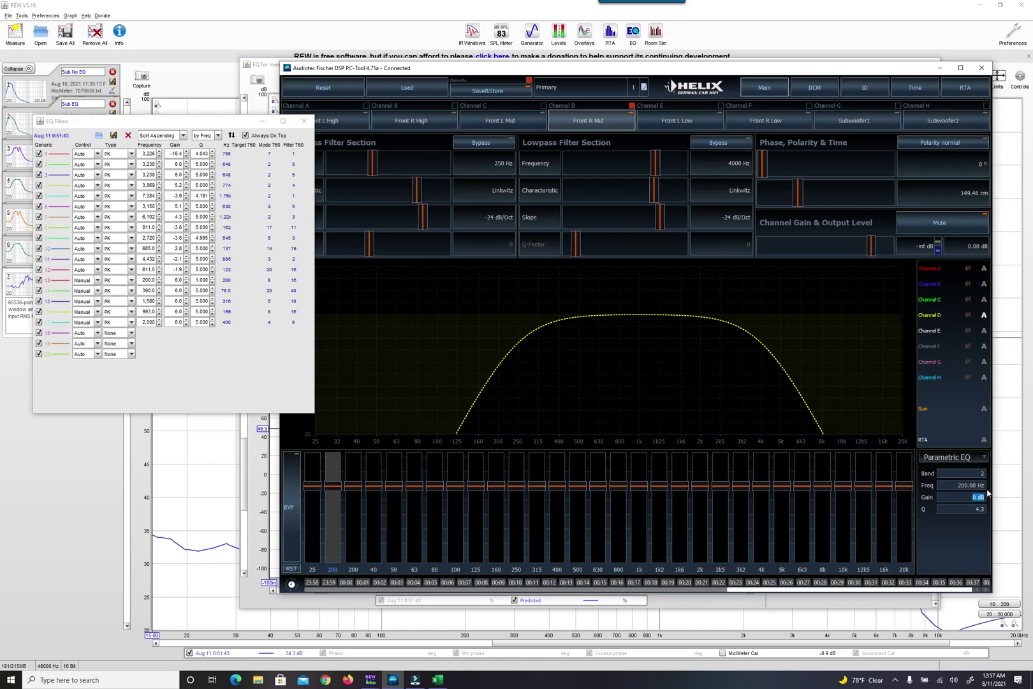
type("6")
key("Tab")
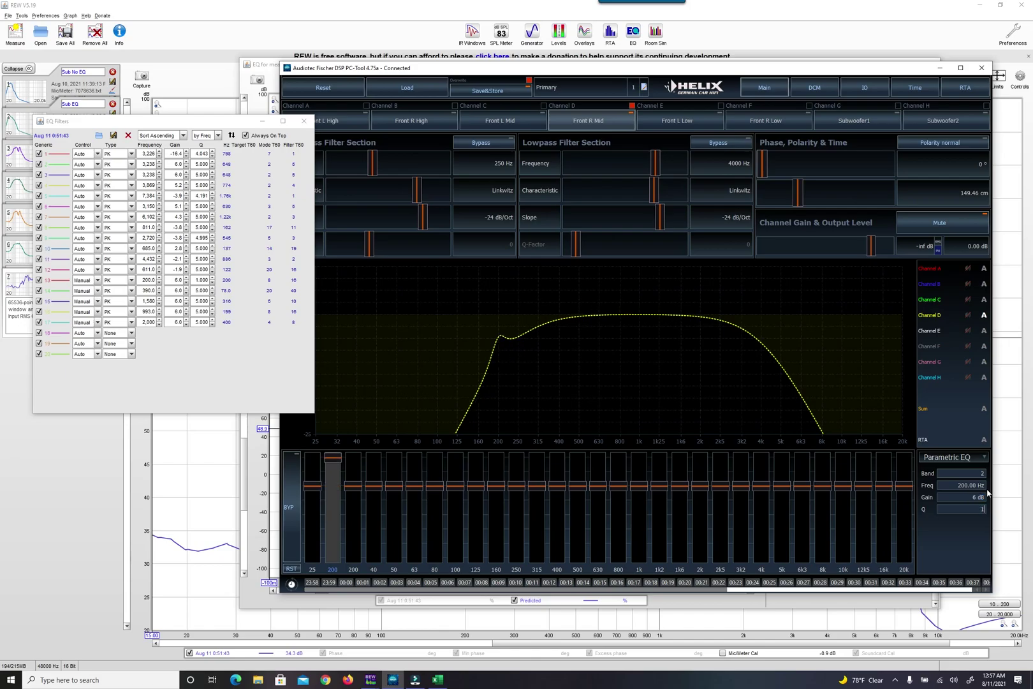
type("1")
key("Return")
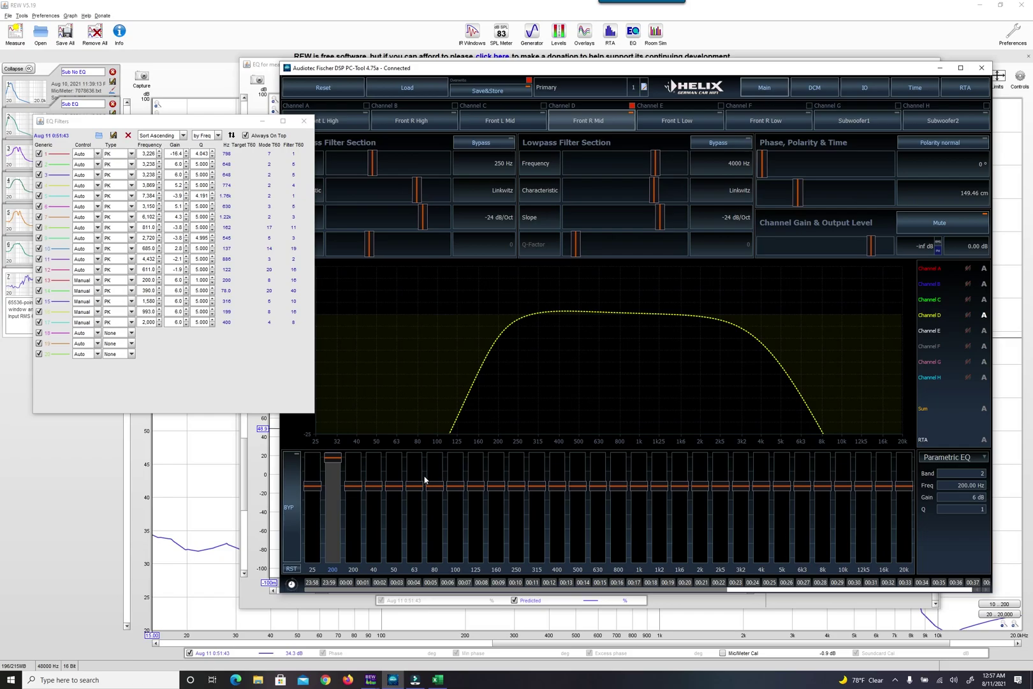
Switch the next band to parametric and set it to 390 Hz, +6 dB, Q 5
left_click(355, 509)
left_click(981, 458)
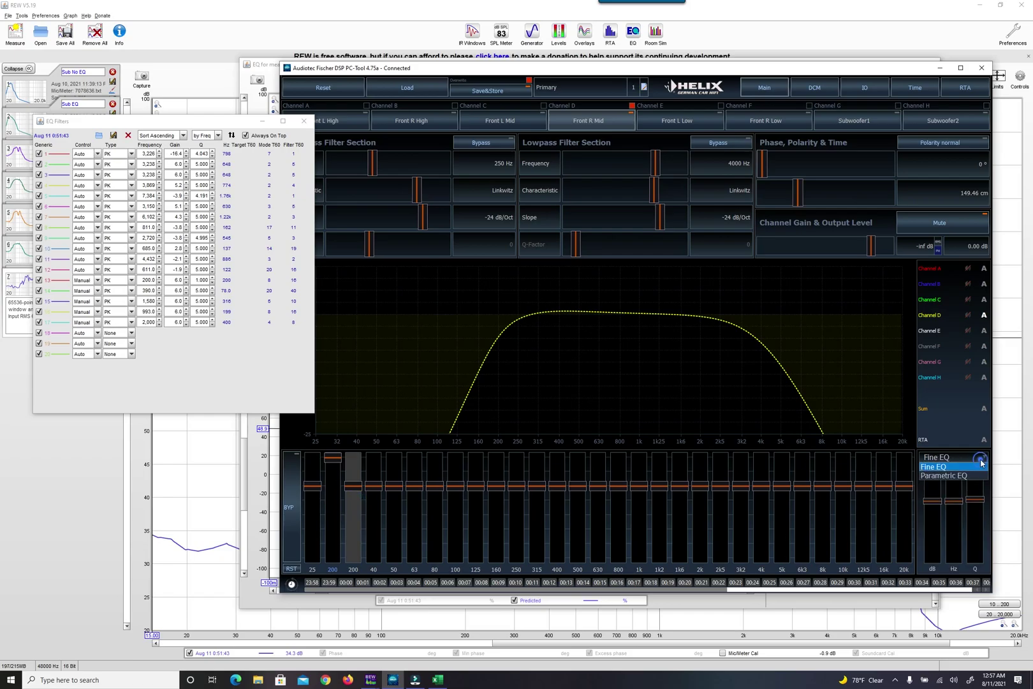
left_click(954, 473)
left_click(952, 486)
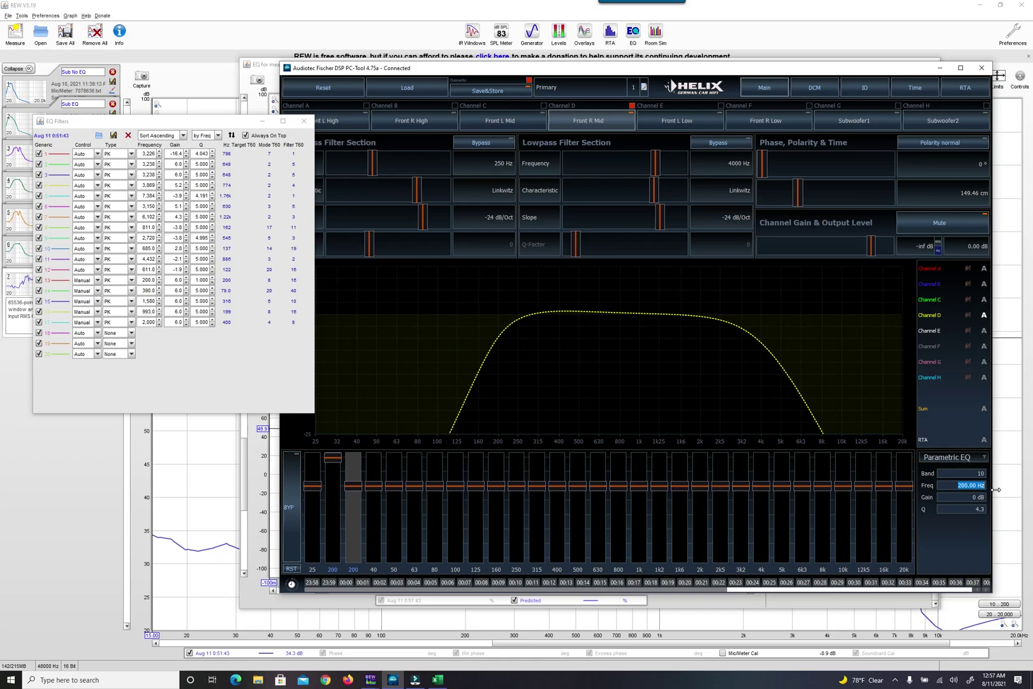
type("390")
key("Tab")
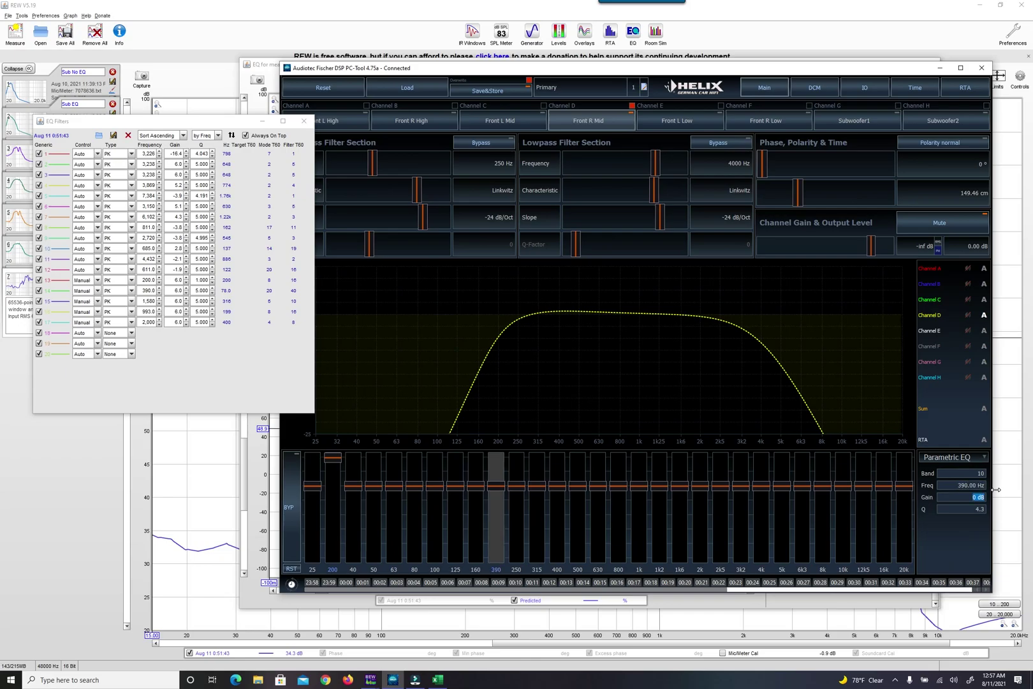
type("6")
key("Tab")
type("5")
key("Return")
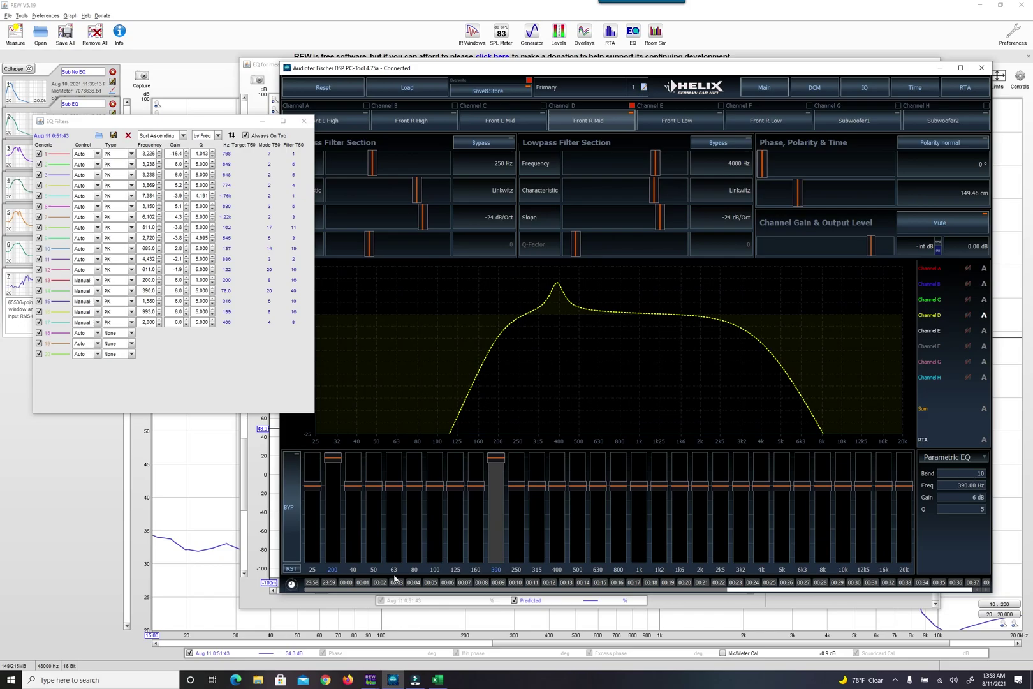
After checking the 200 Hz and 390 Hz bands, set band 3 to 390 Hz with Q 5
left_click(356, 516)
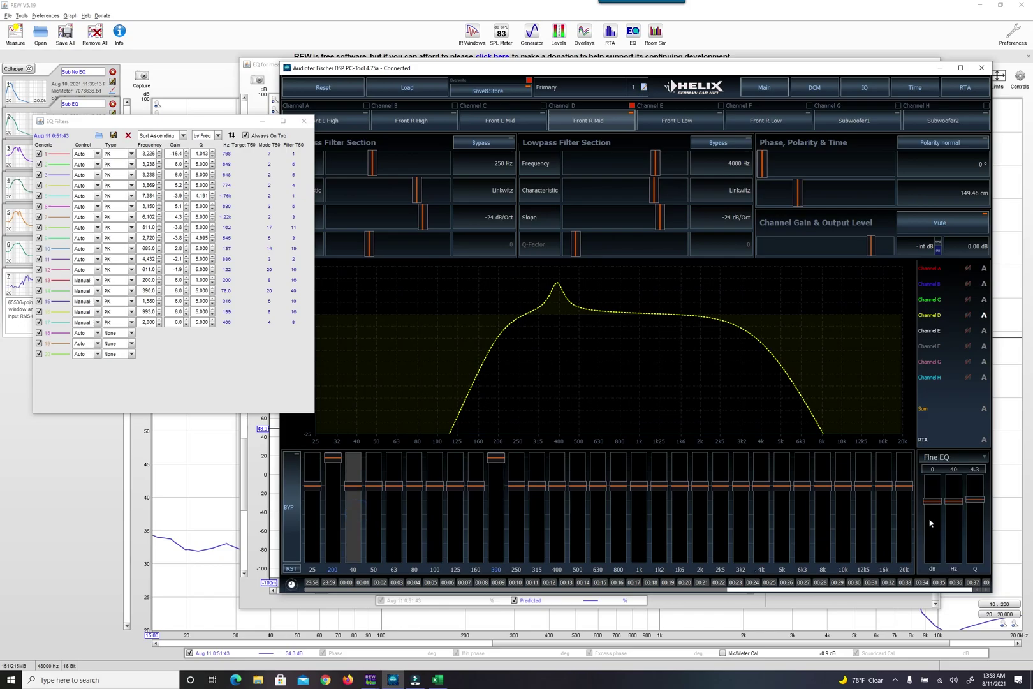
left_click(977, 457)
left_click(969, 476)
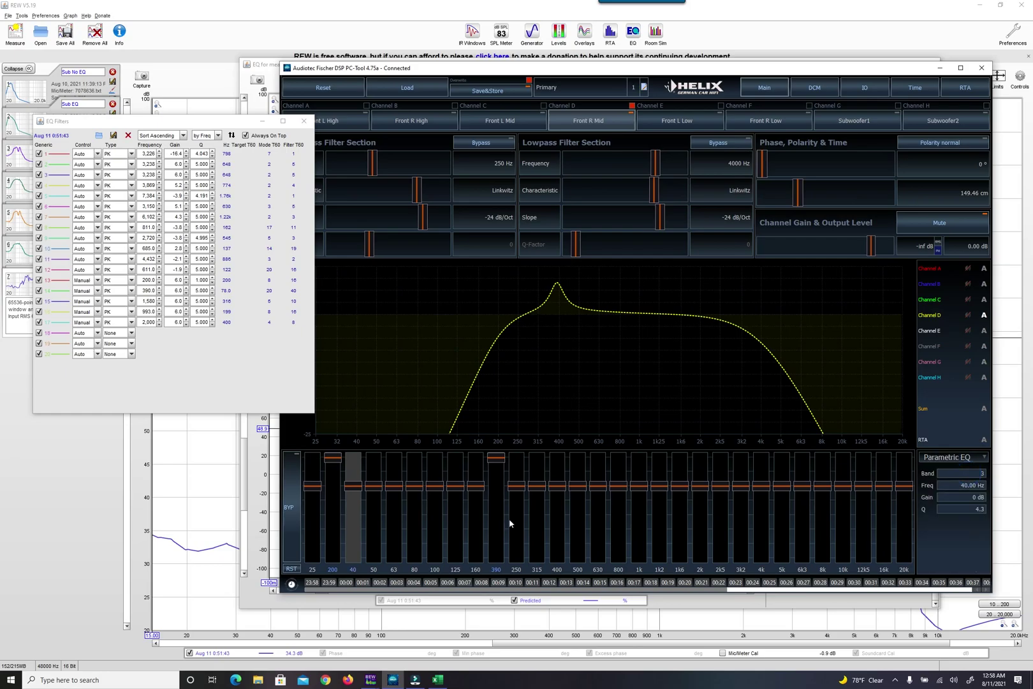
left_click(498, 527)
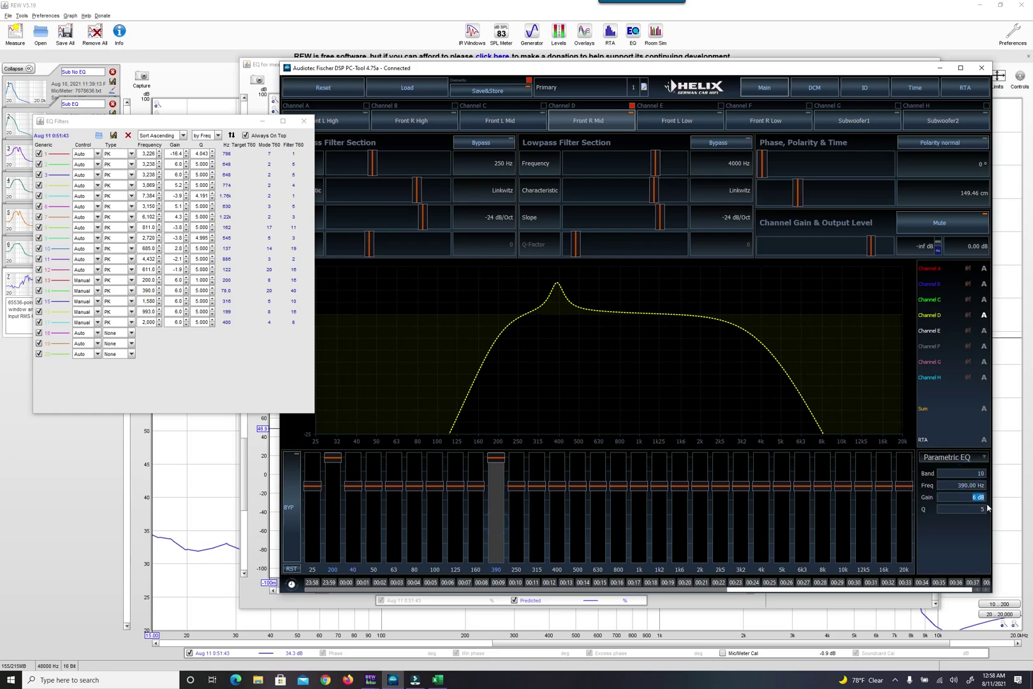
left_click(354, 515)
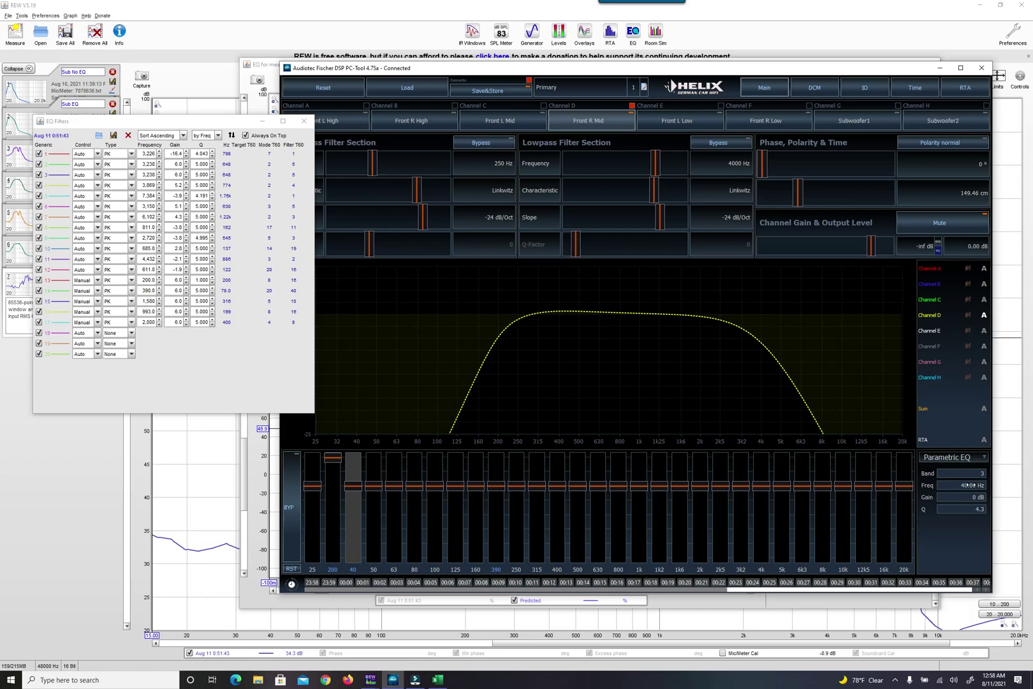
left_click(334, 527)
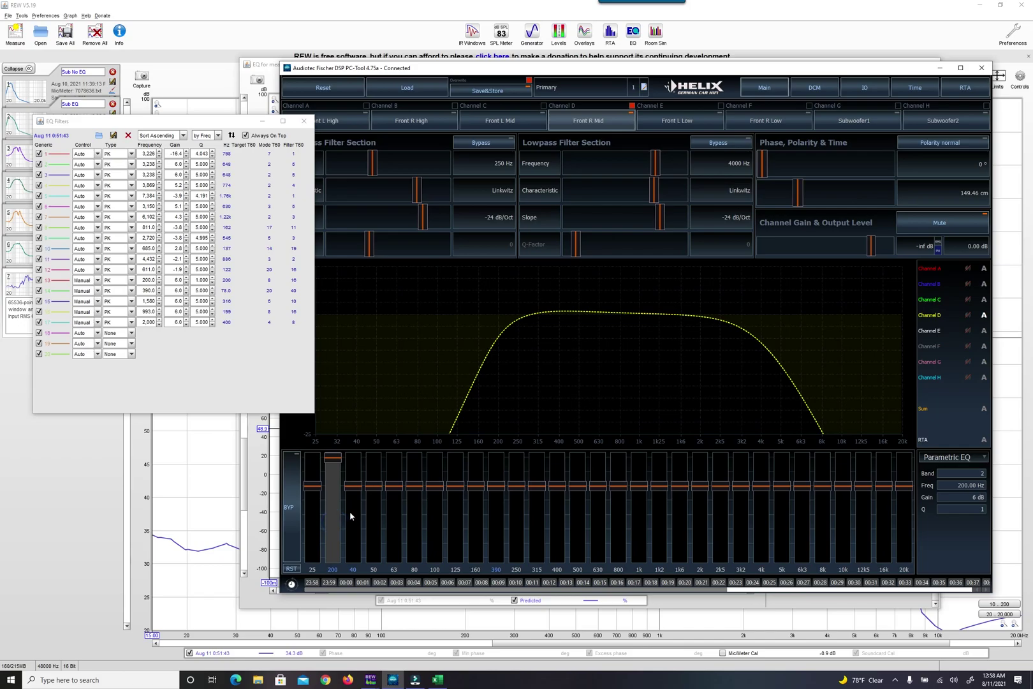
left_click(349, 511)
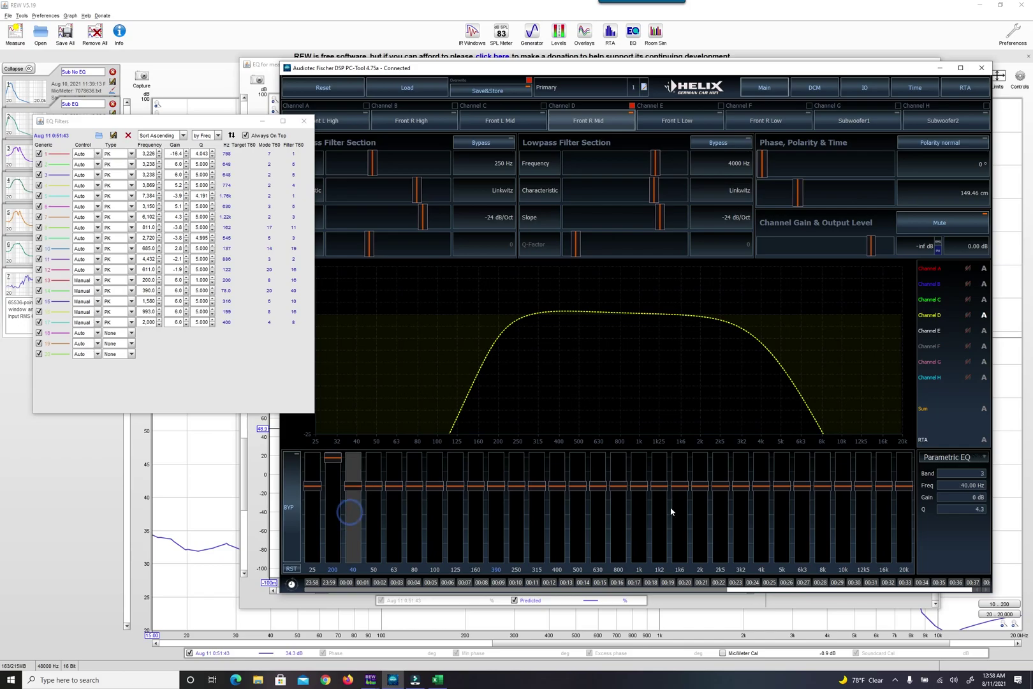
double_click(959, 488)
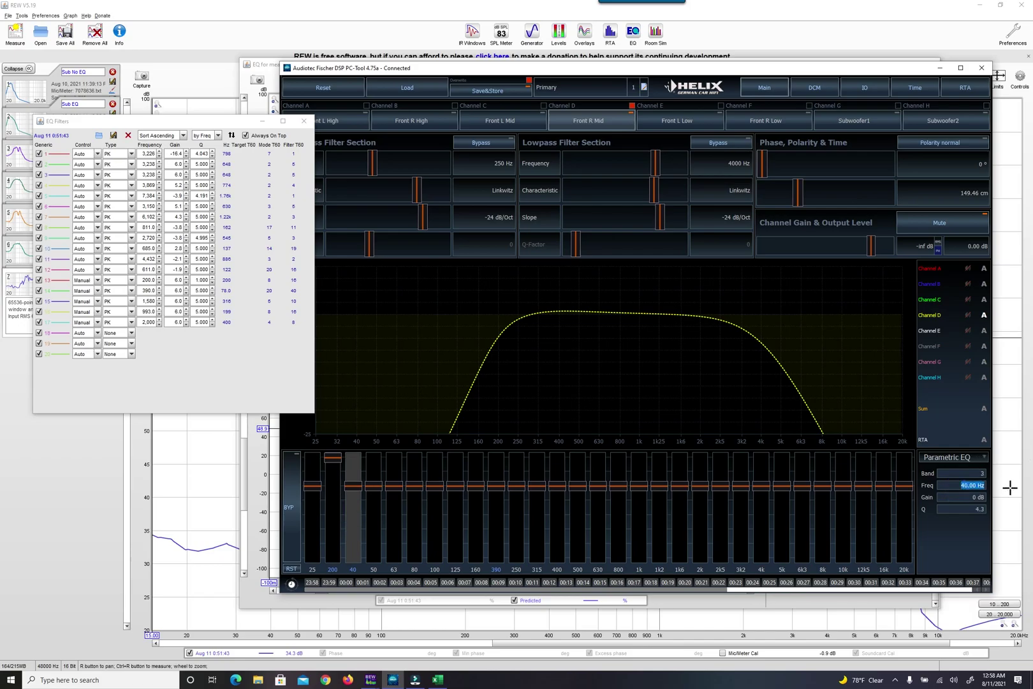
type("390")
key("Tab")
key("Tab")
key("Return")
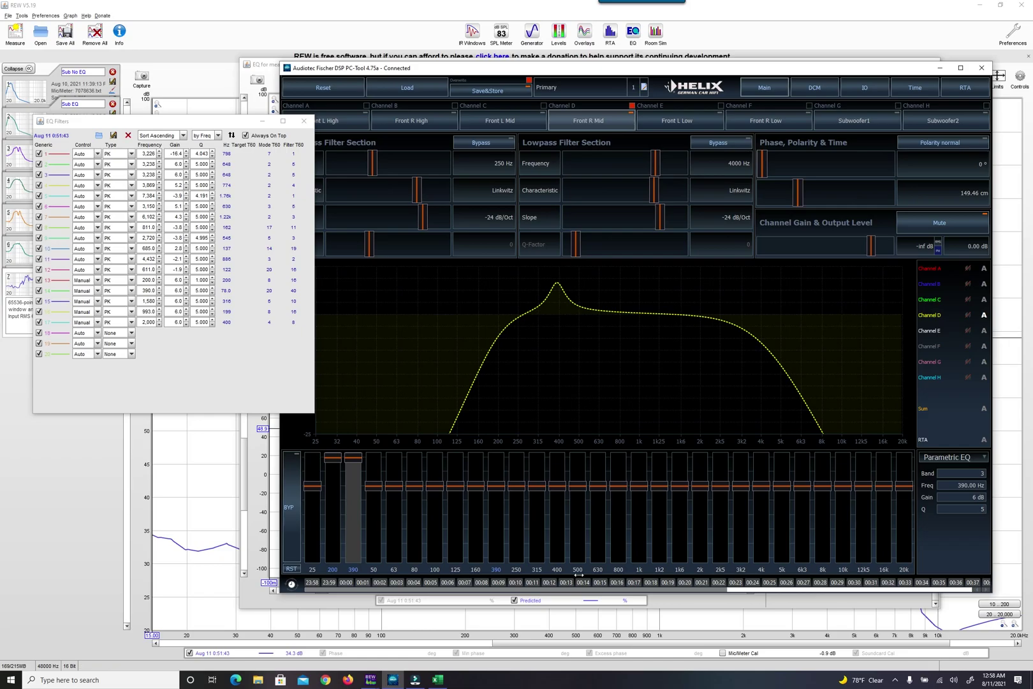
Switch band 4 to parametric and set it to 1580 Hz with Q 5
left_click(373, 523)
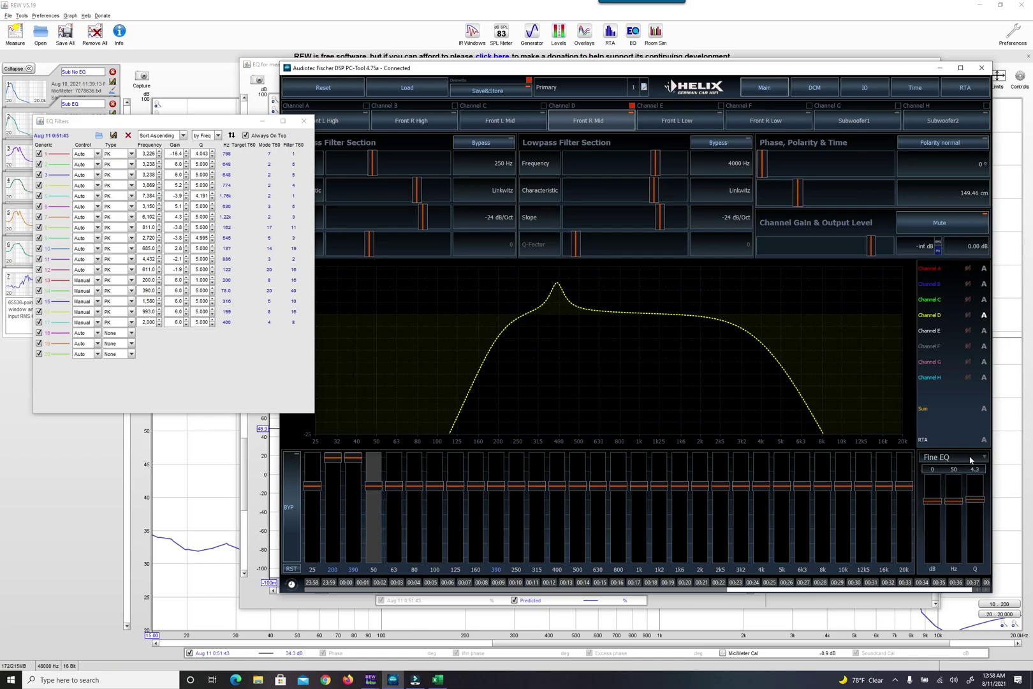
left_click(971, 459)
left_click(941, 473)
left_click(950, 484)
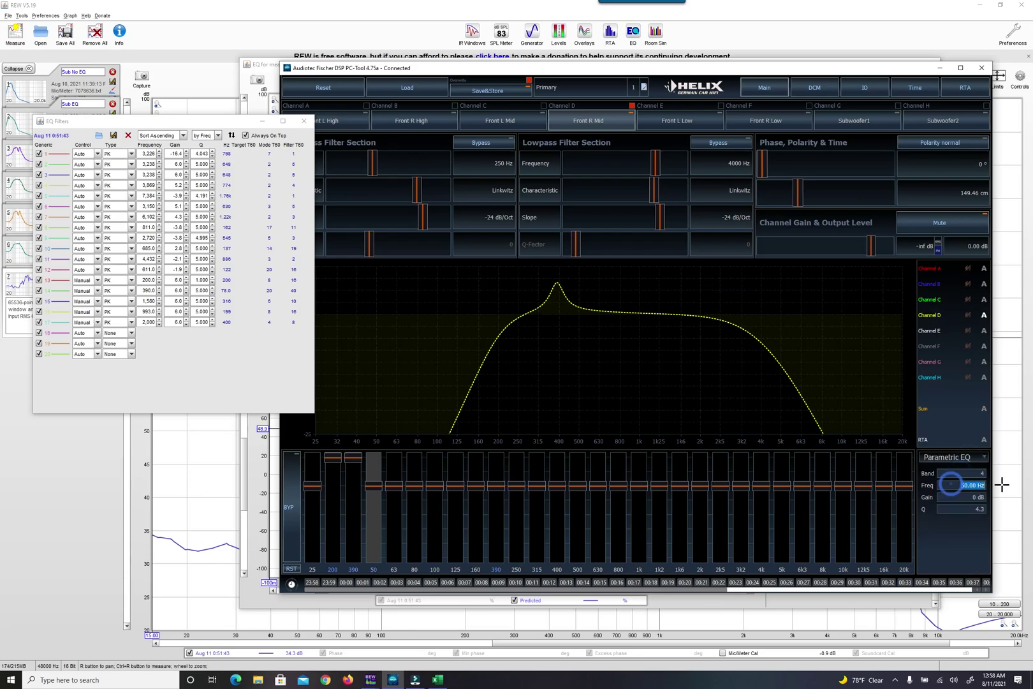
type("1580")
key("Tab")
key("Tab")
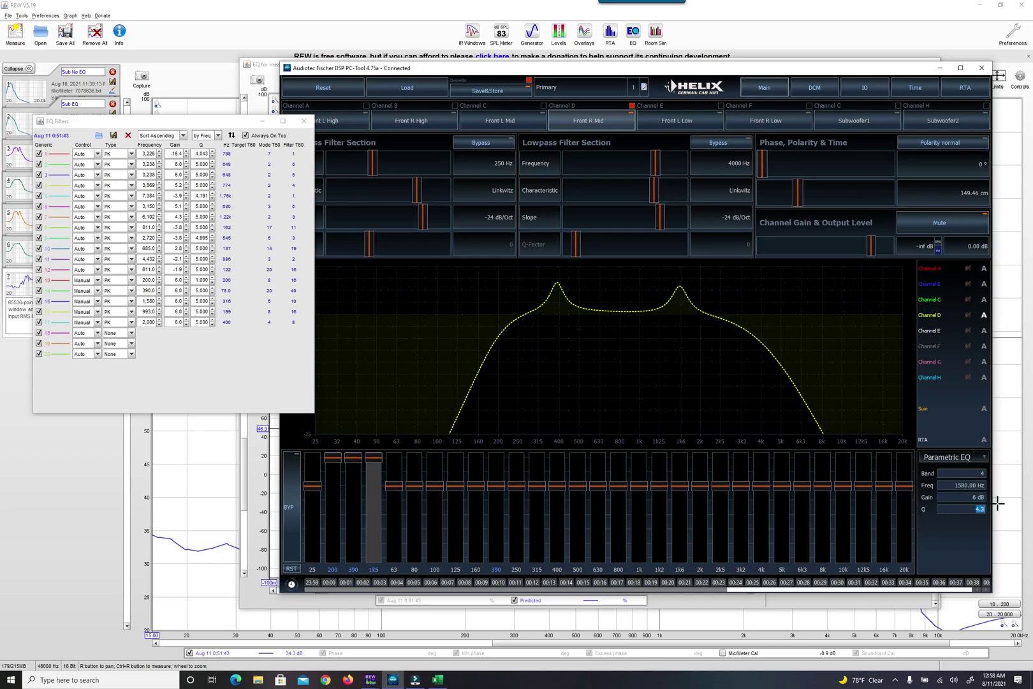
type("5")
key("Return")
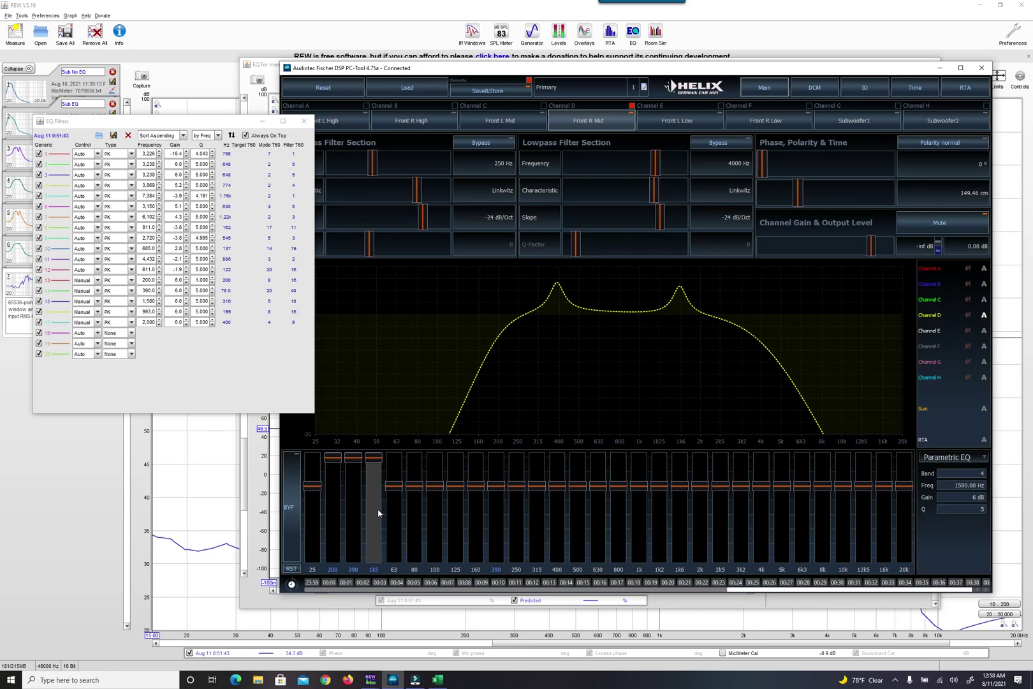
Switch the 63 Hz band to parametric and set it to 993 Hz, +6 dB
left_click(395, 515)
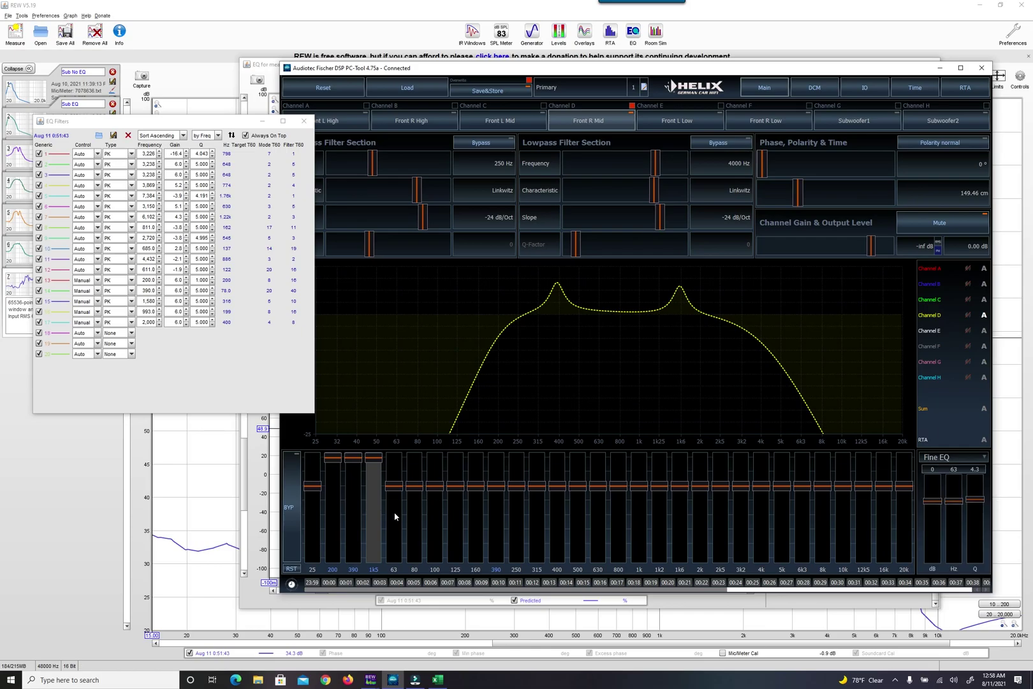
left_click(965, 458)
left_click(953, 475)
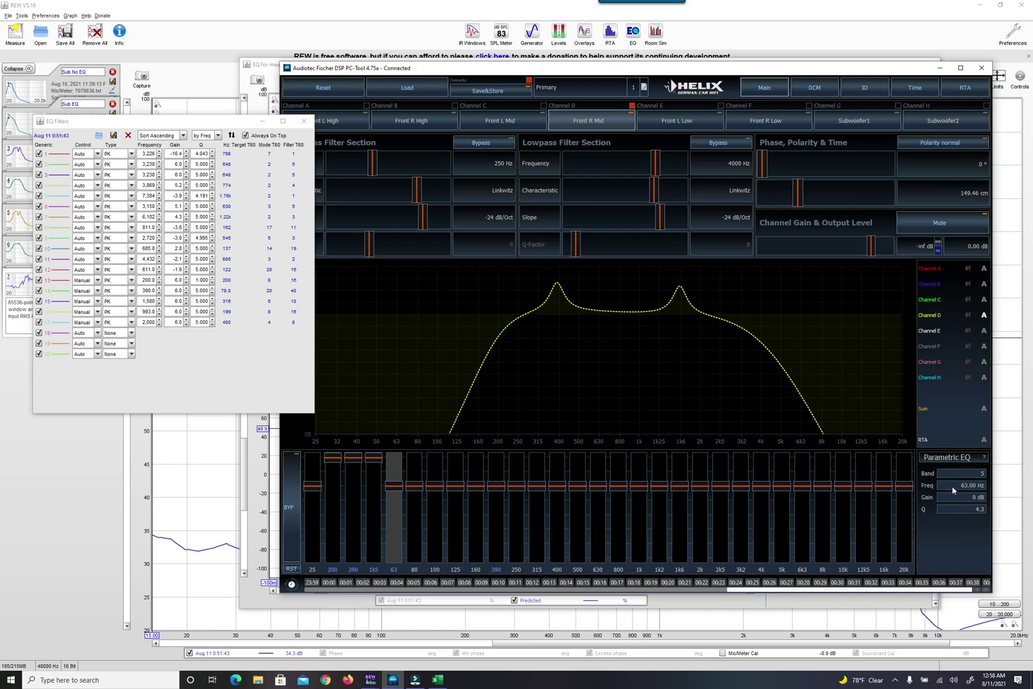
left_click(953, 486)
type("993")
key("Tab")
type("6")
key("Return")
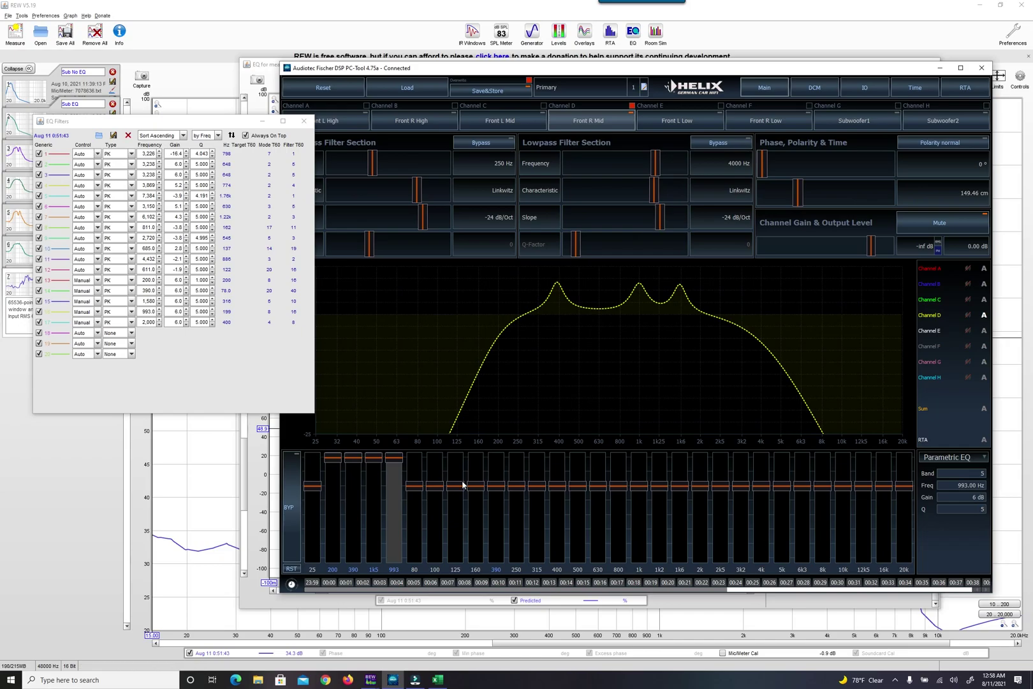
Switch the 80 Hz band to parametric and set it to 2000 Hz, +6 dB, Q 5
left_click(415, 509)
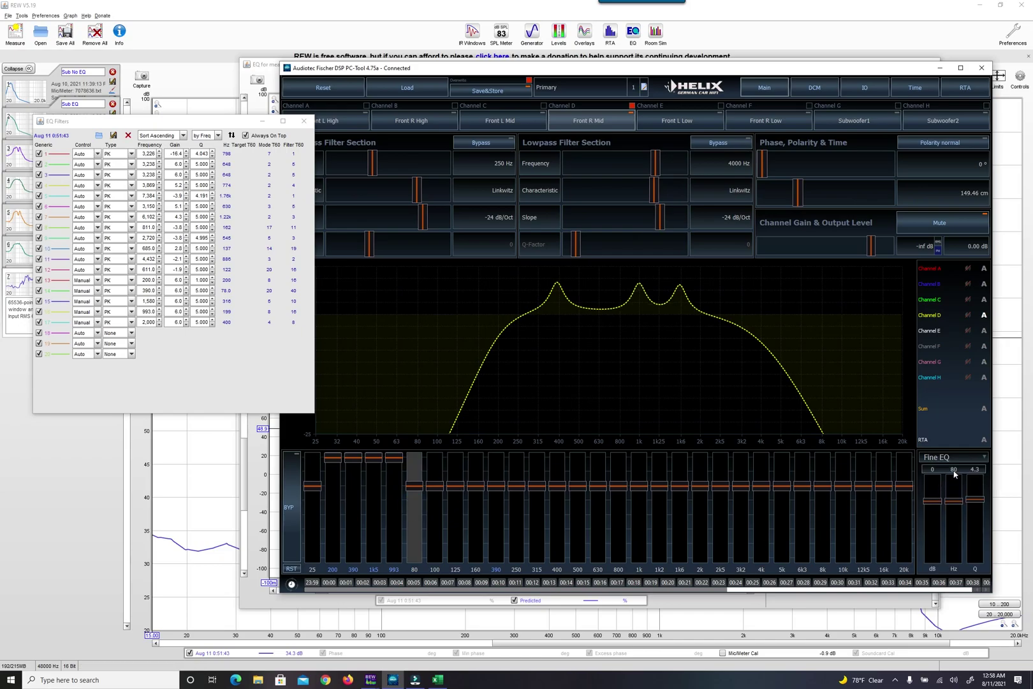
left_click(970, 458)
left_click(969, 476)
left_click(962, 486)
type("2000.00 Hz")
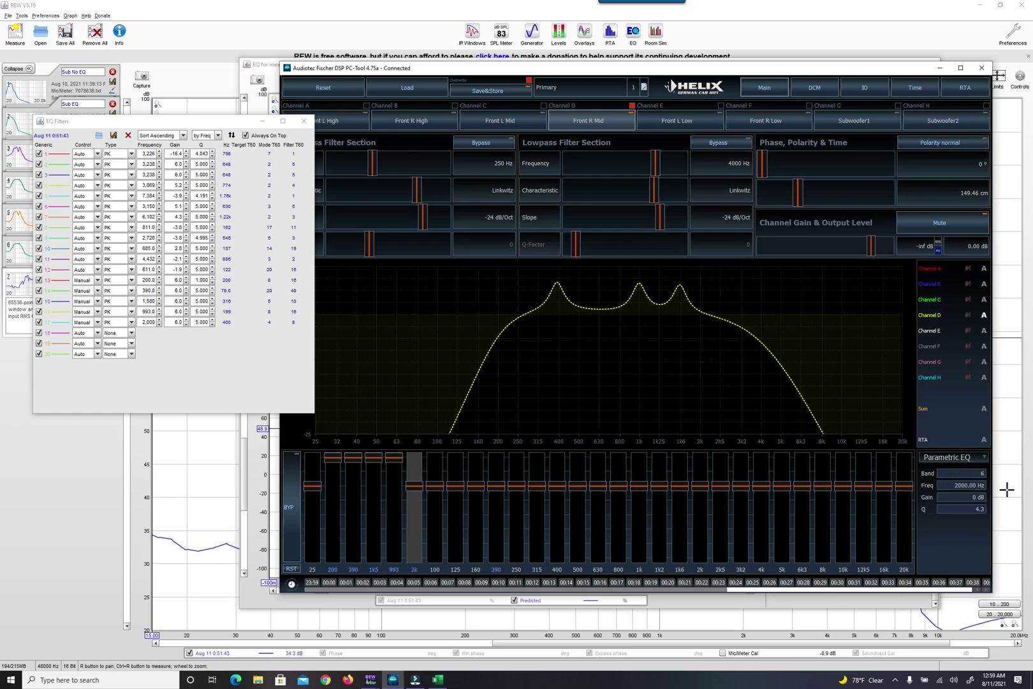
left_click(960, 497)
type("6")
key("Tab")
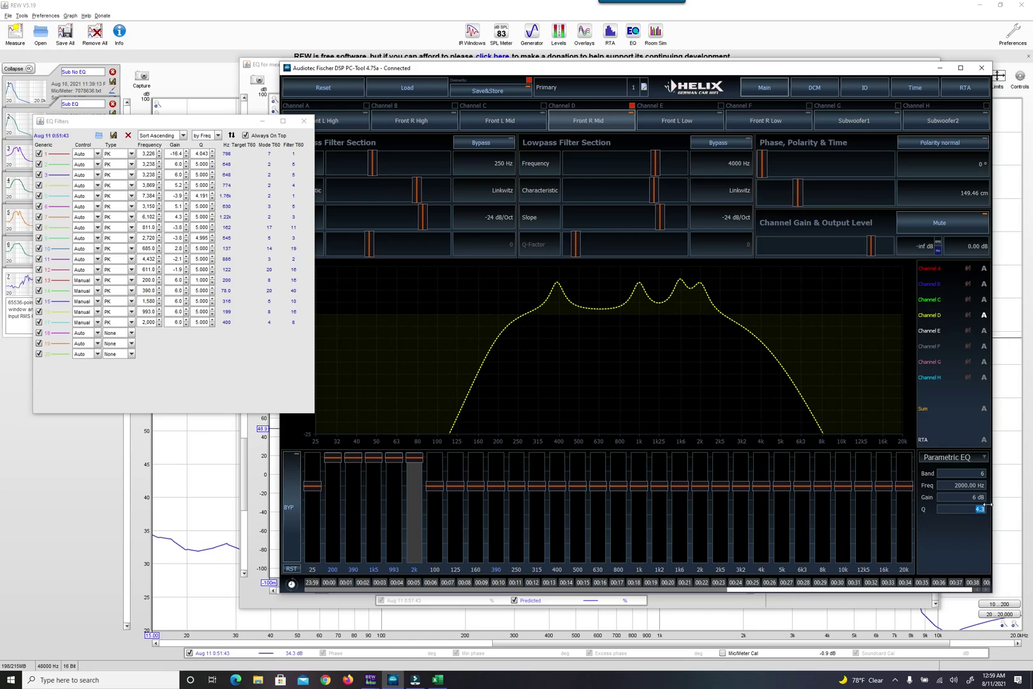
type("5")
key("Return")
left_click(304, 121)
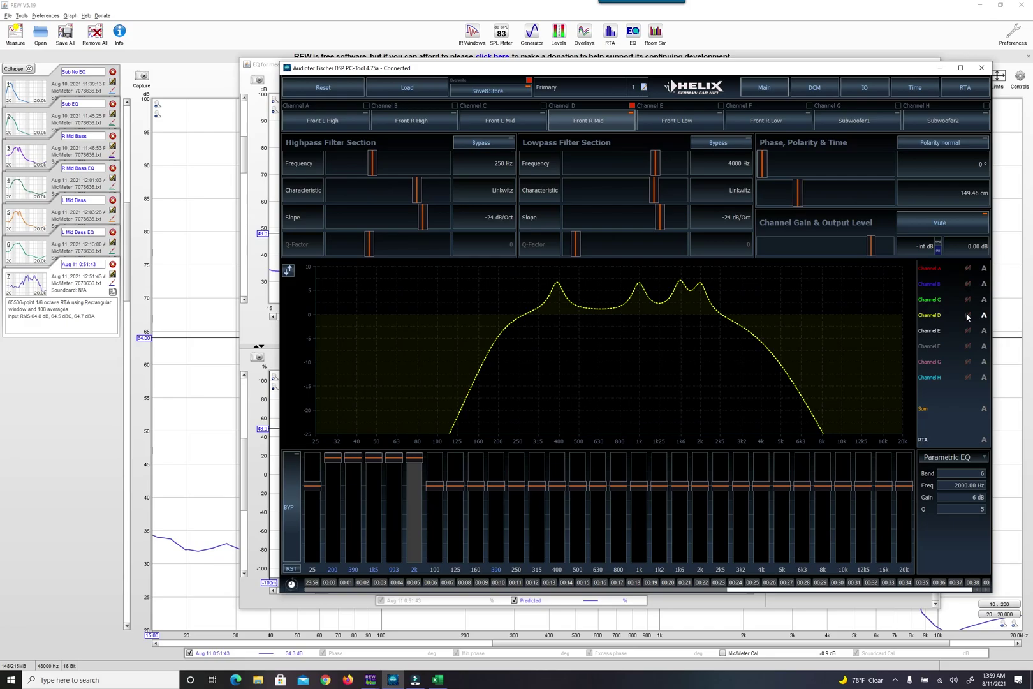
Capture a 101-average RTA of the equalised right midrange and save it as a measurement
left_click(940, 68)
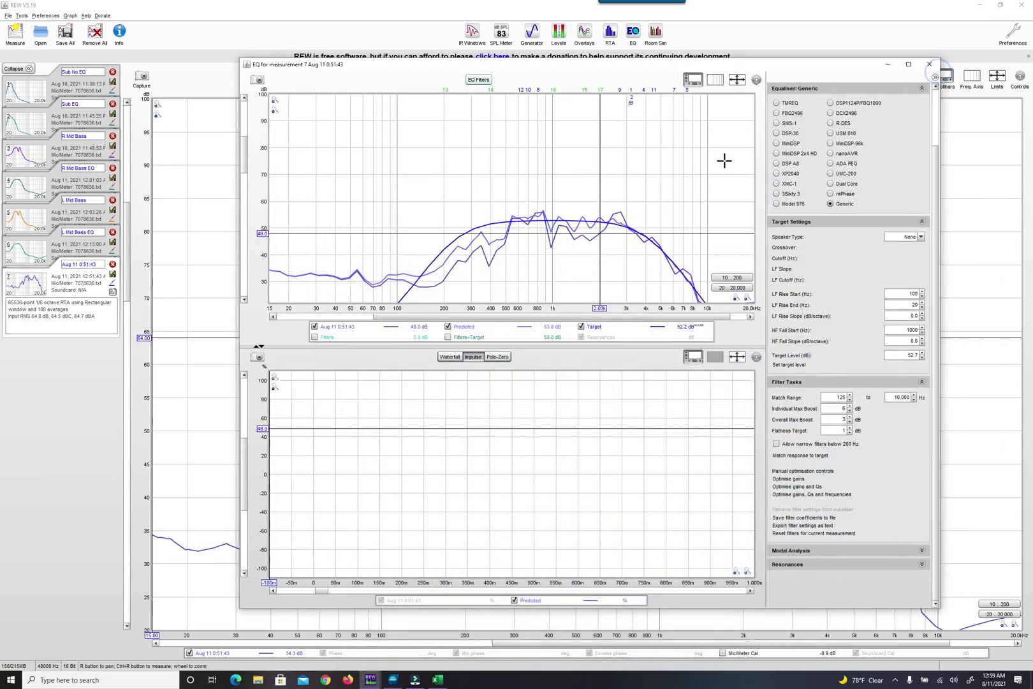
left_click(888, 64)
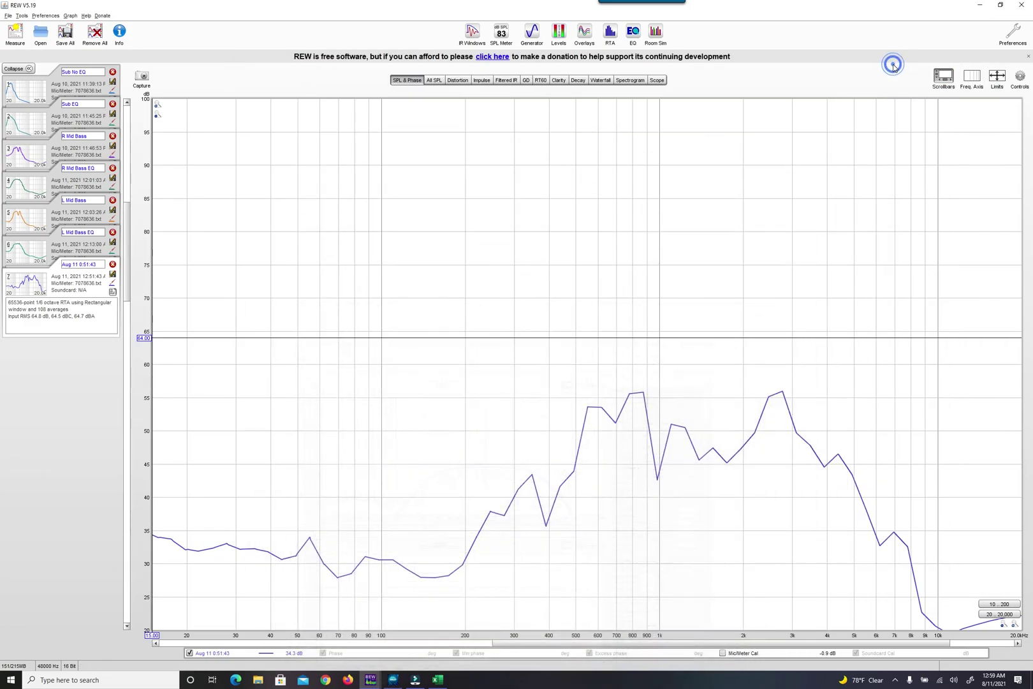
left_click(610, 33)
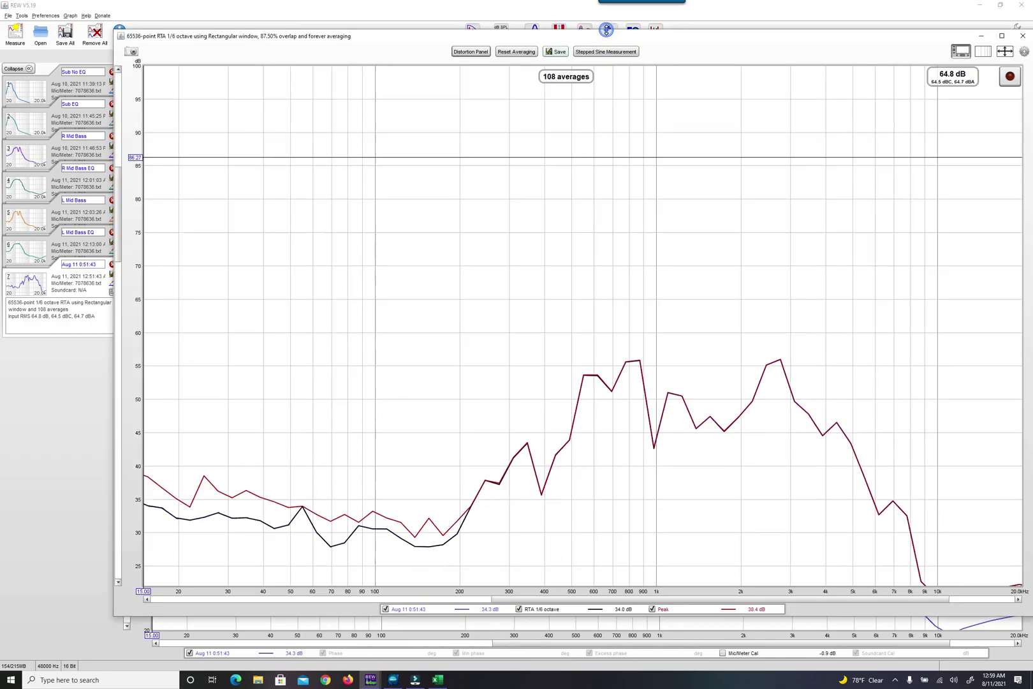
left_click(1008, 78)
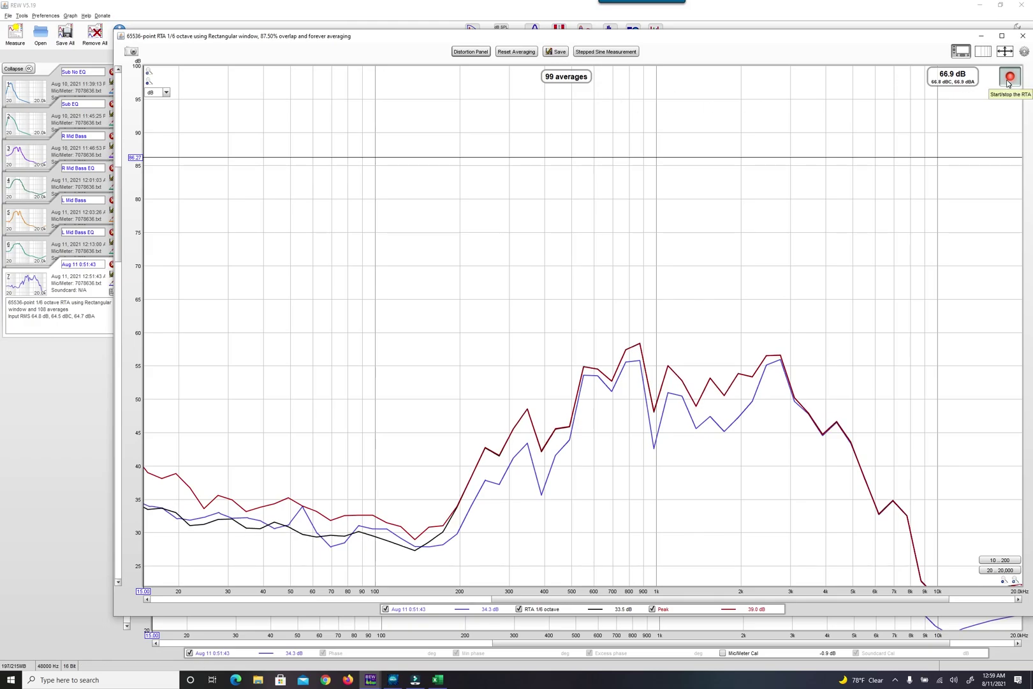
left_click(1009, 82)
left_click(555, 51)
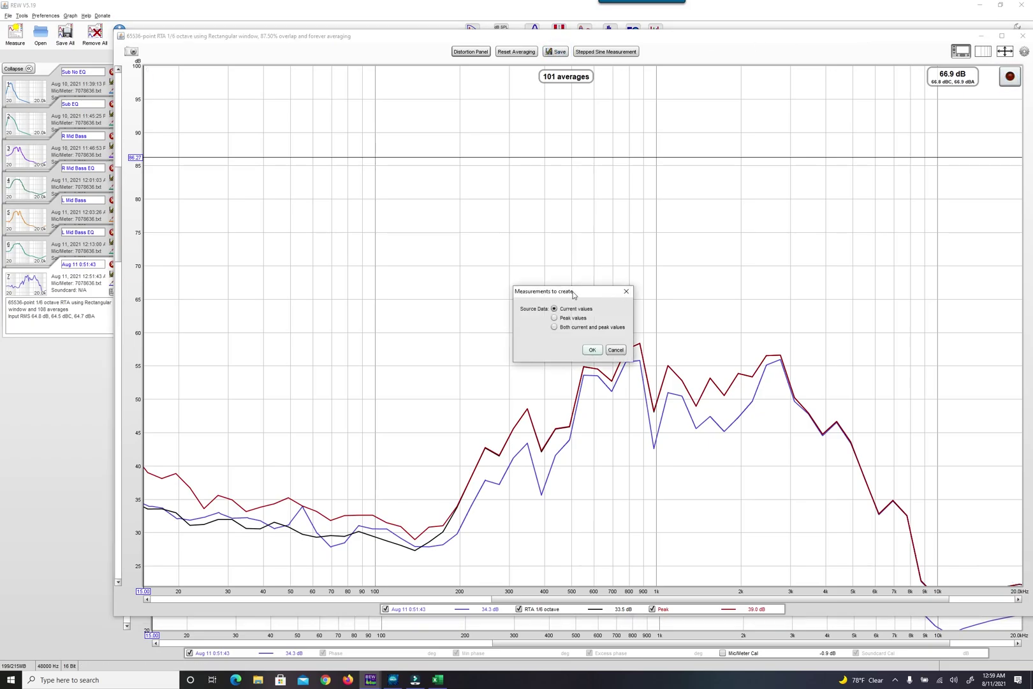
left_click(588, 349)
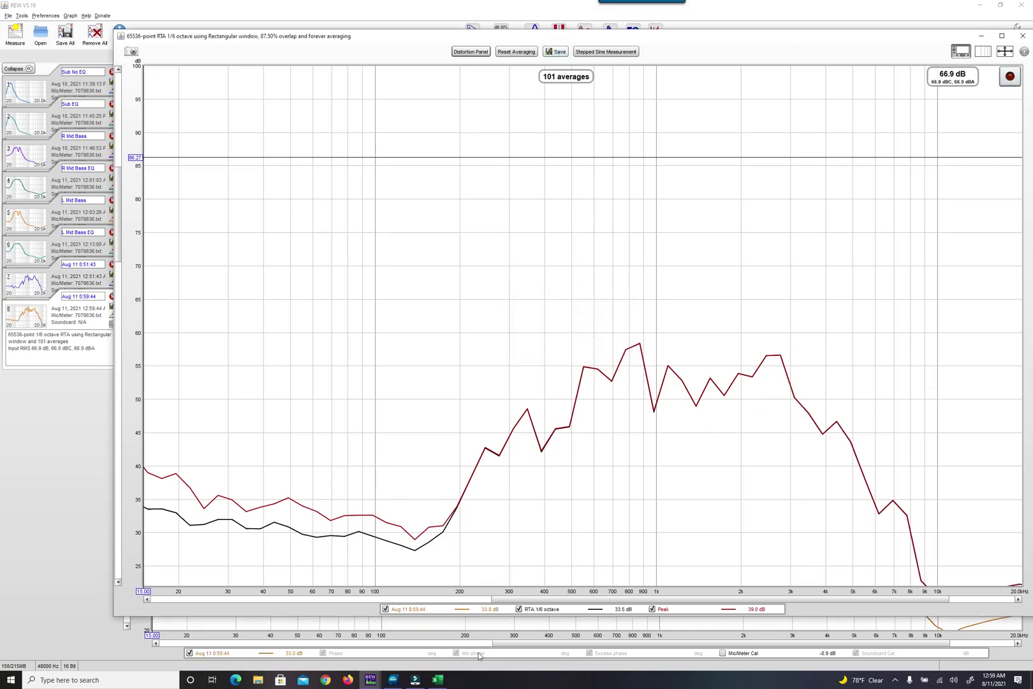
Mute the Channel D output in the Helix DSP tool and return to REW's main graph
left_click(393, 679)
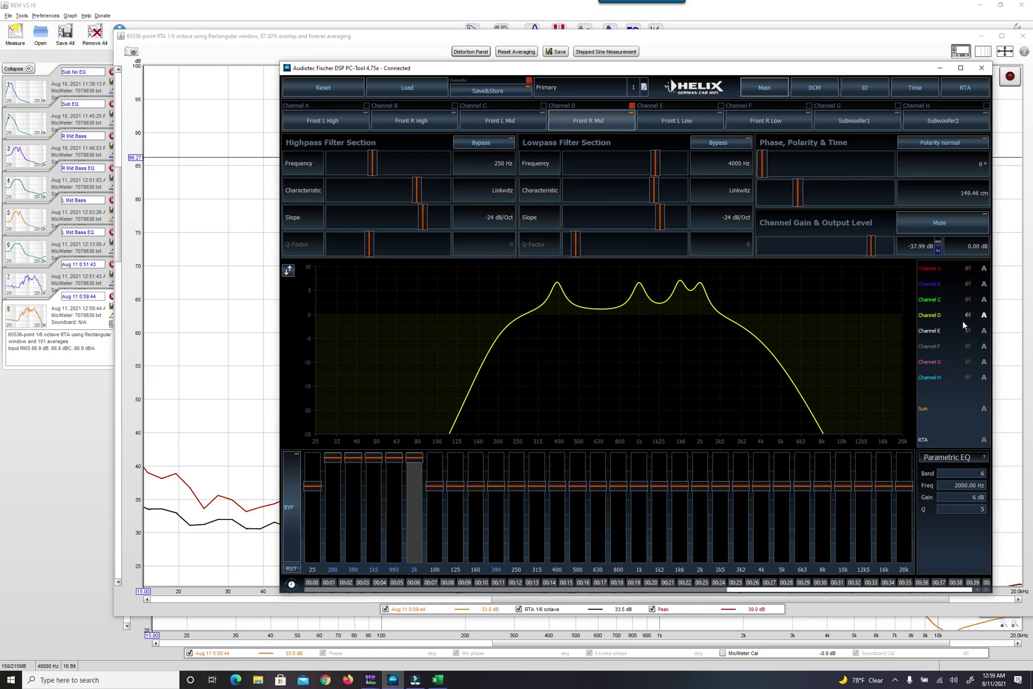
left_click(968, 316)
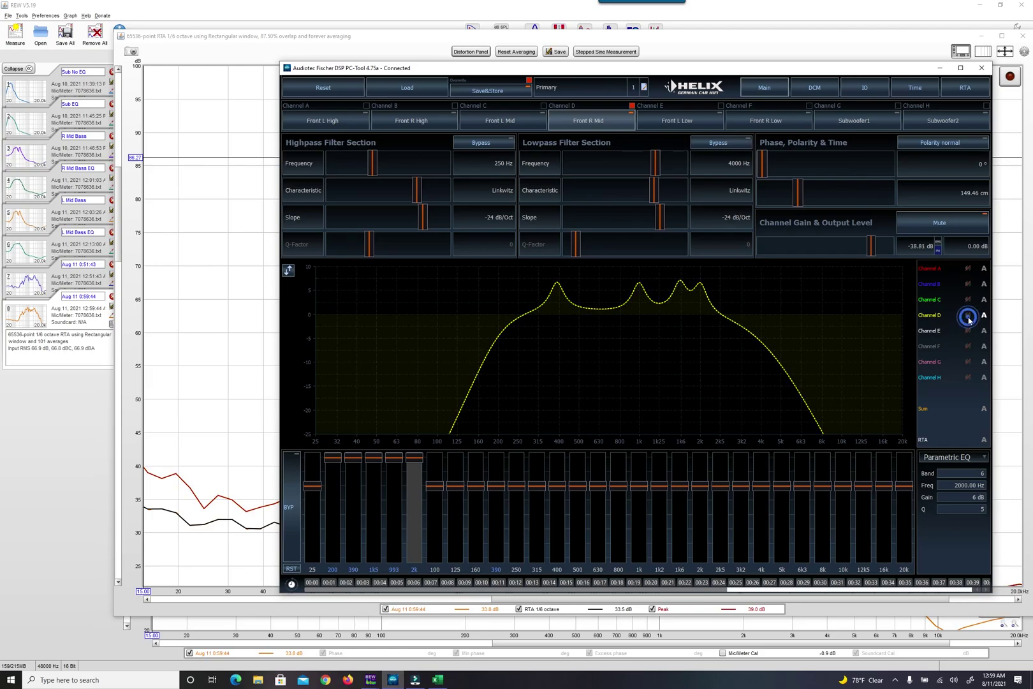
left_click(941, 68)
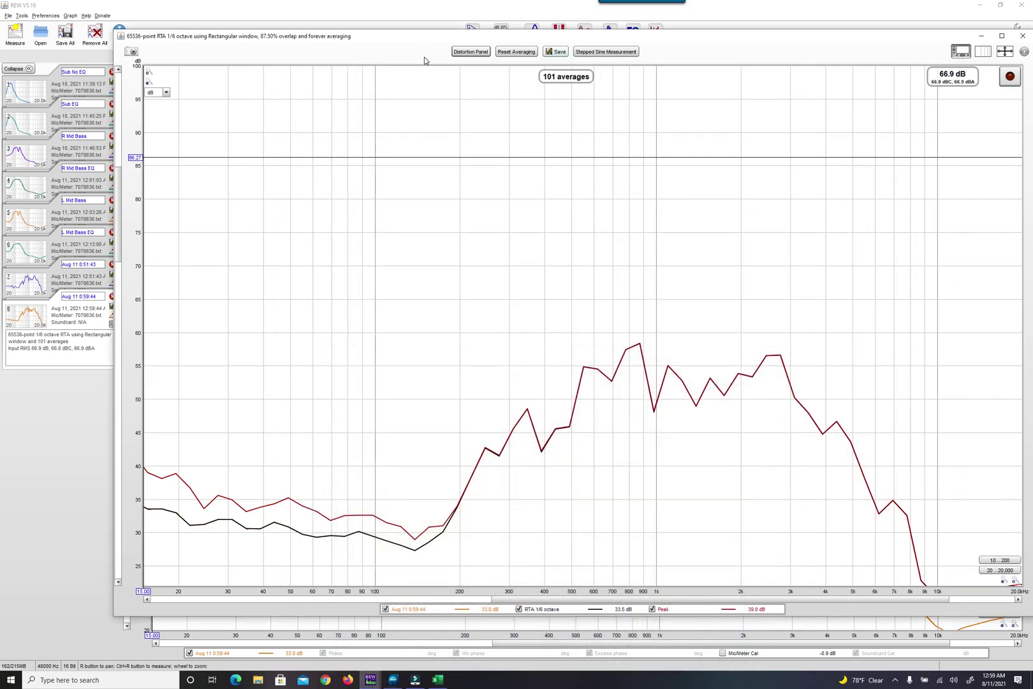
left_click(981, 35)
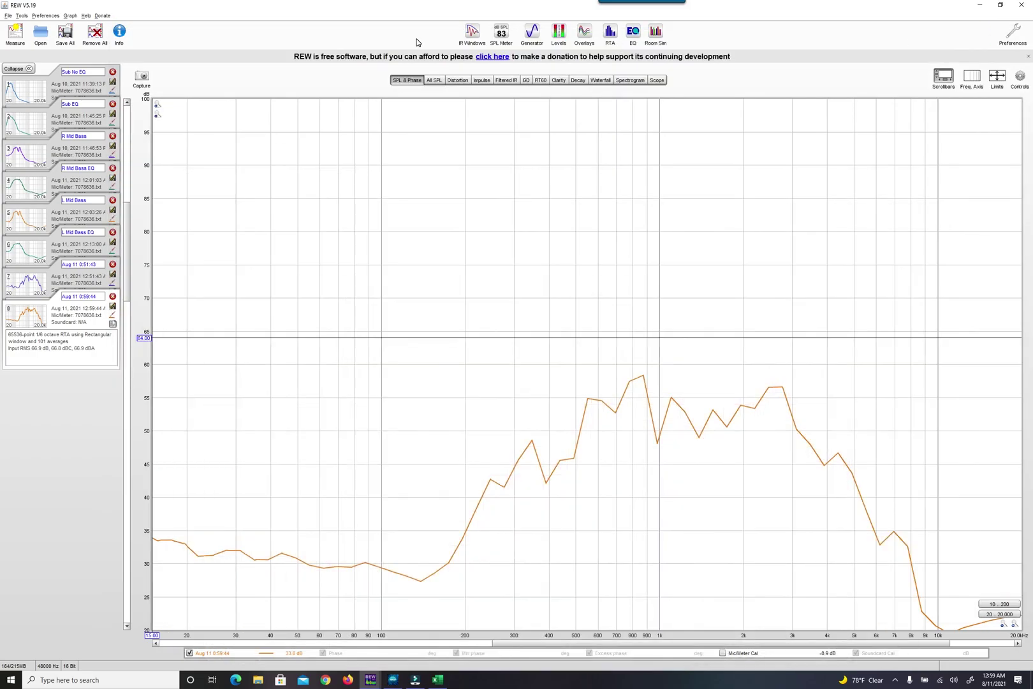
Briefly open EQ for the earlier measurement Aug 11 0:51:43, then close it
left_click(50, 269)
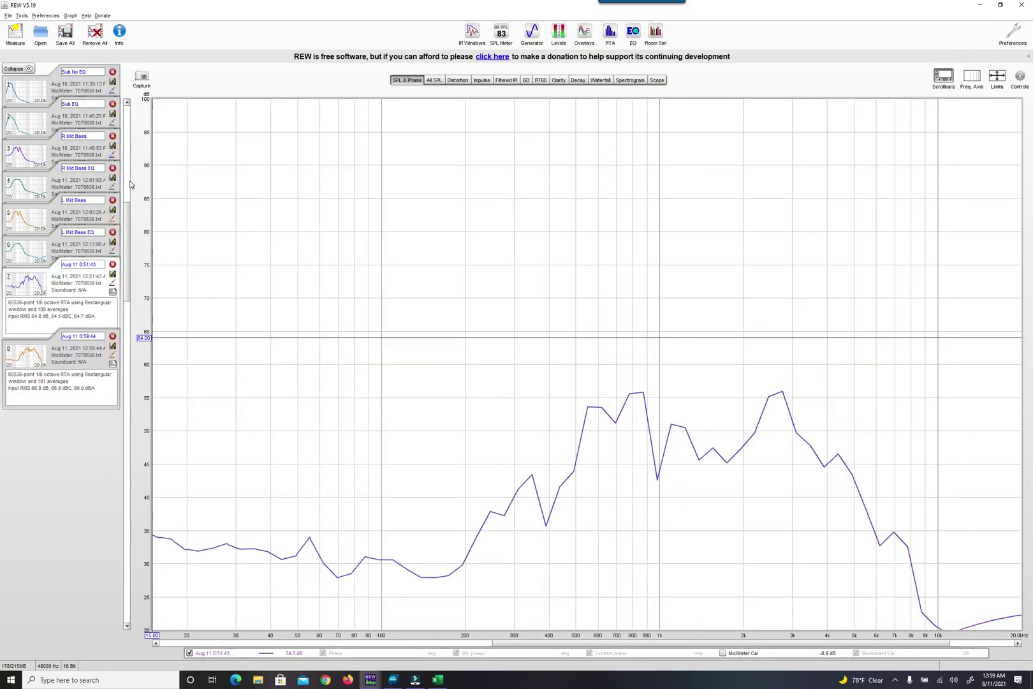
left_click(632, 33)
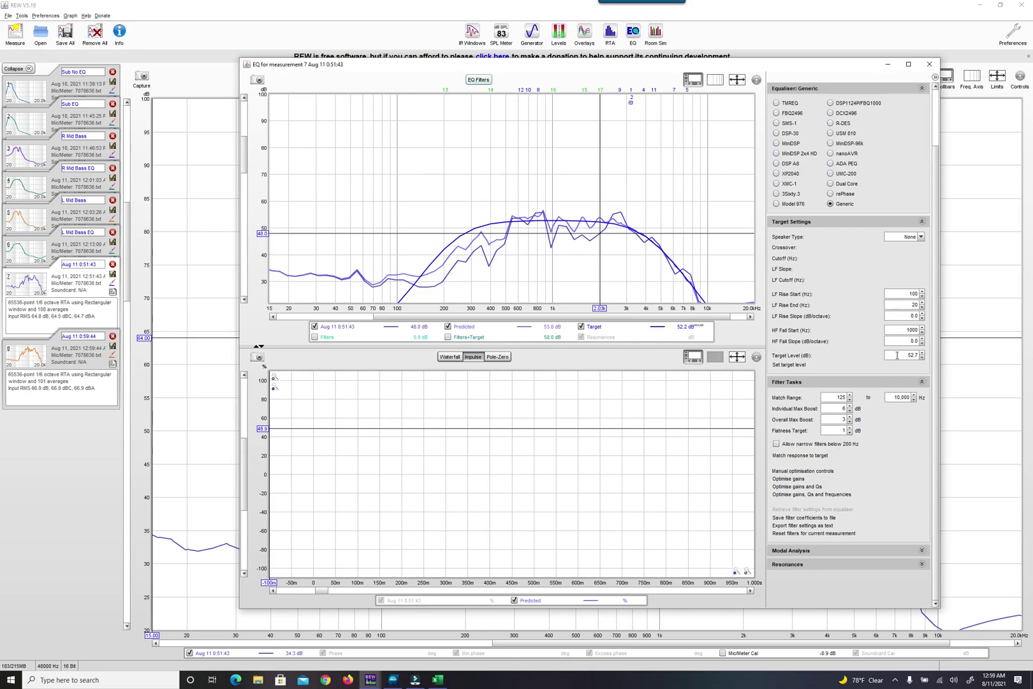
left_click(887, 65)
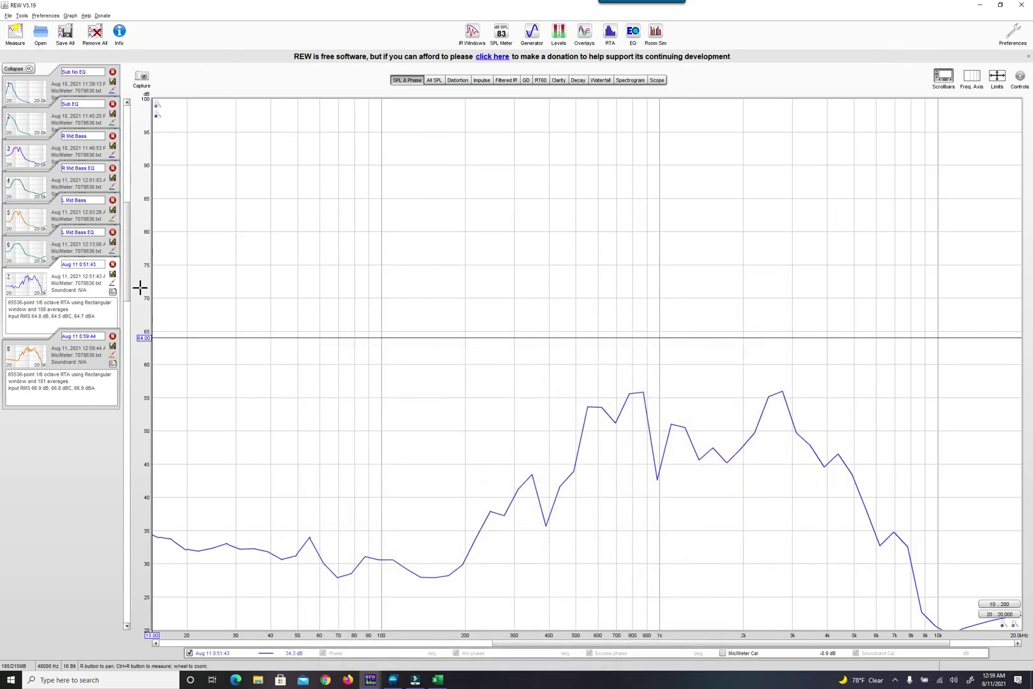
Open EQ for Aug 11 0:59:44 with a 52.7 dB target level and 0.0 HF fall slope
left_click(53, 351)
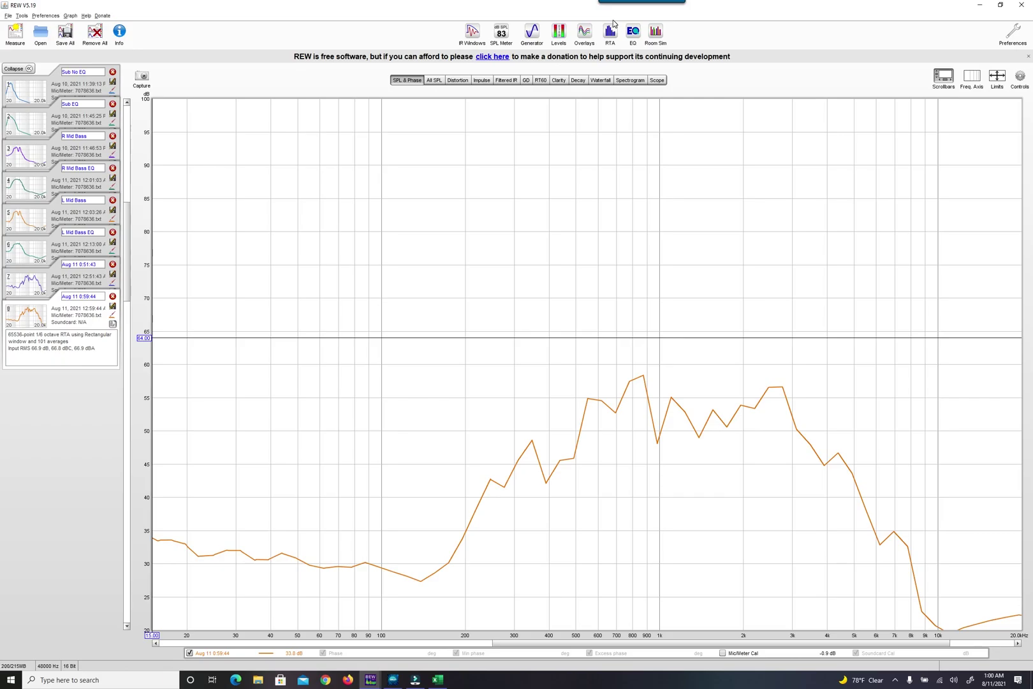
left_click(633, 32)
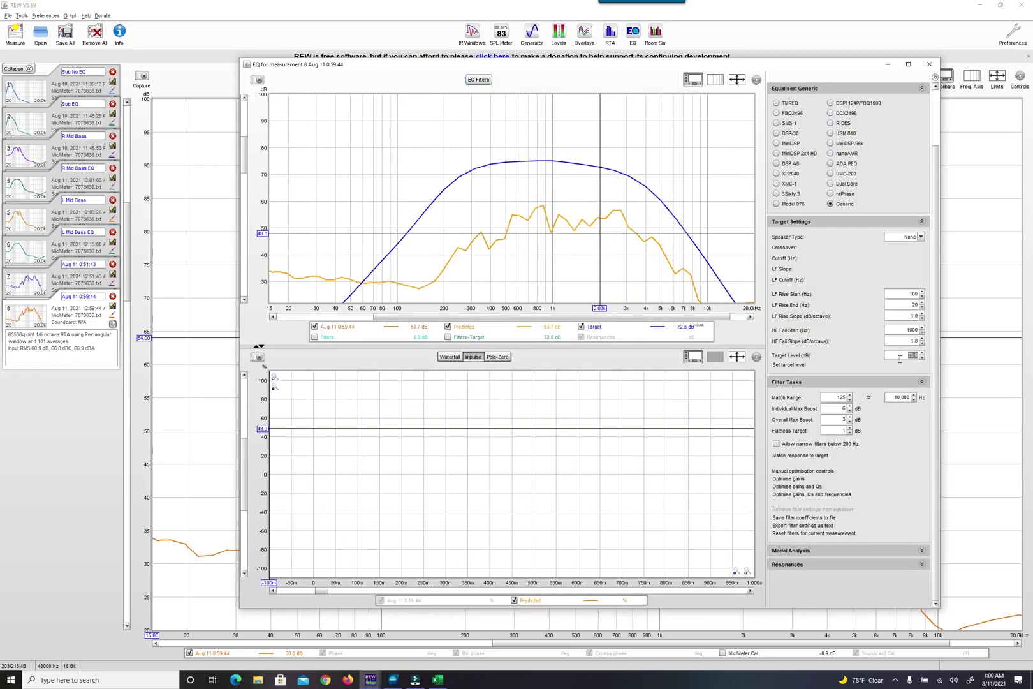
type("52.7")
key("Tab")
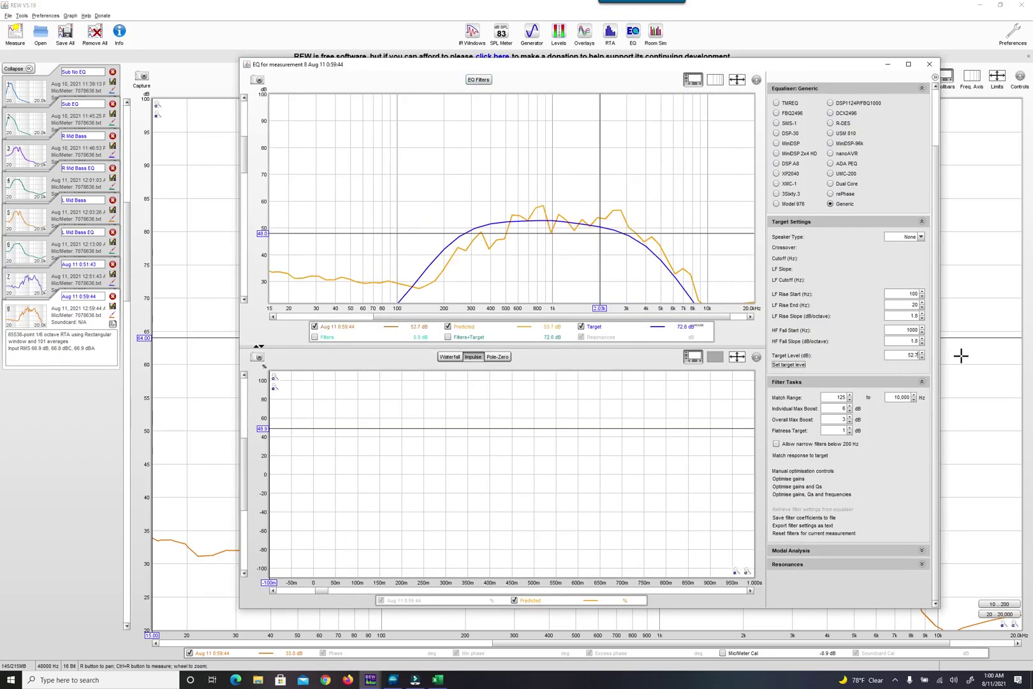
key("shift+Tab")
key("shift+Tab")
type("0")
key("shift+Tab")
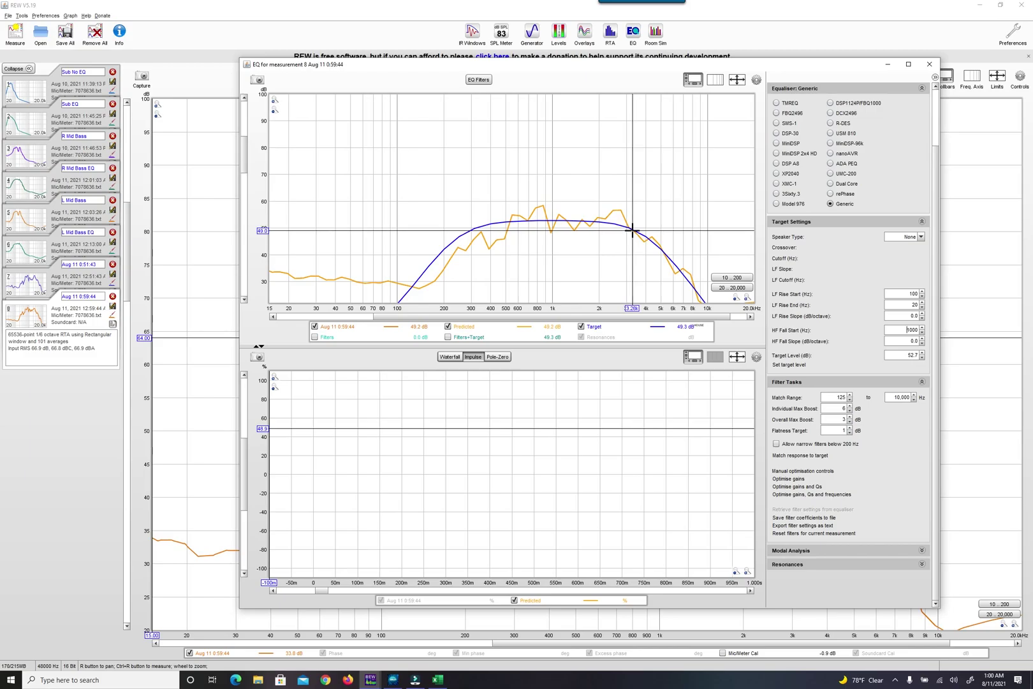
left_click(509, 222)
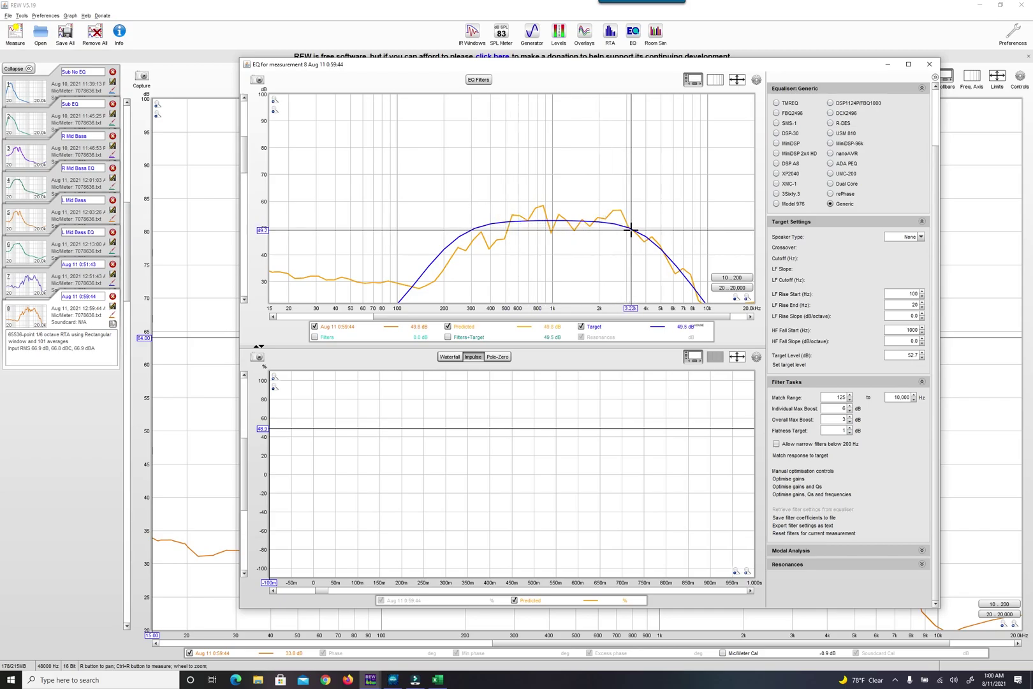
Match measurement 8 to the target over 528–3,220 Hz and list the 12 generated peaking filters
left_click(834, 398)
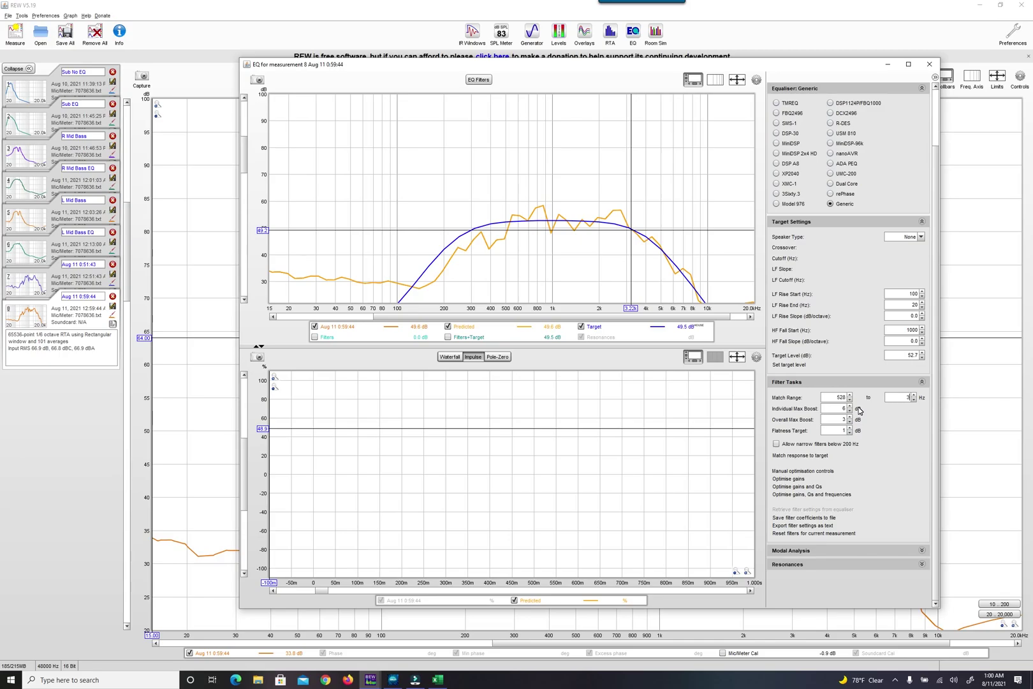
left_click(807, 456)
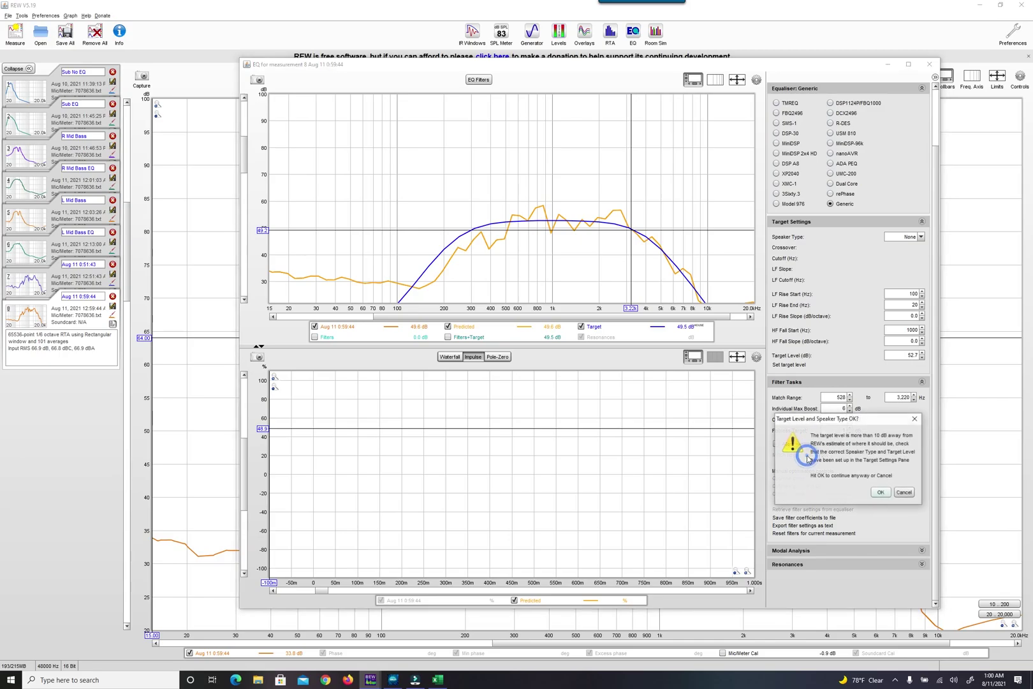
left_click(880, 494)
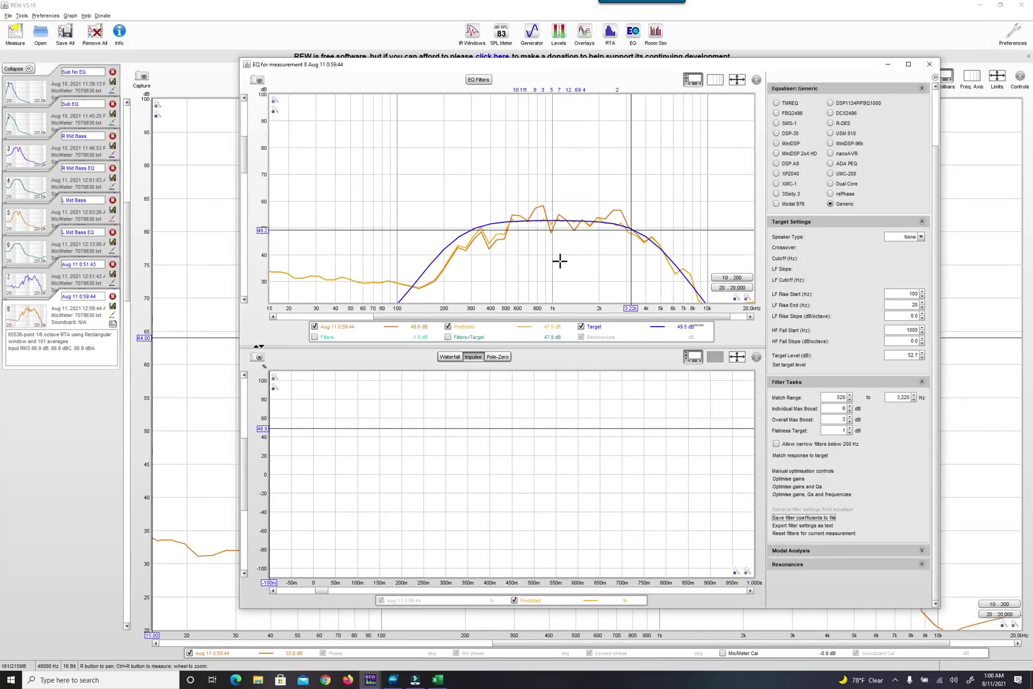
left_click(480, 85)
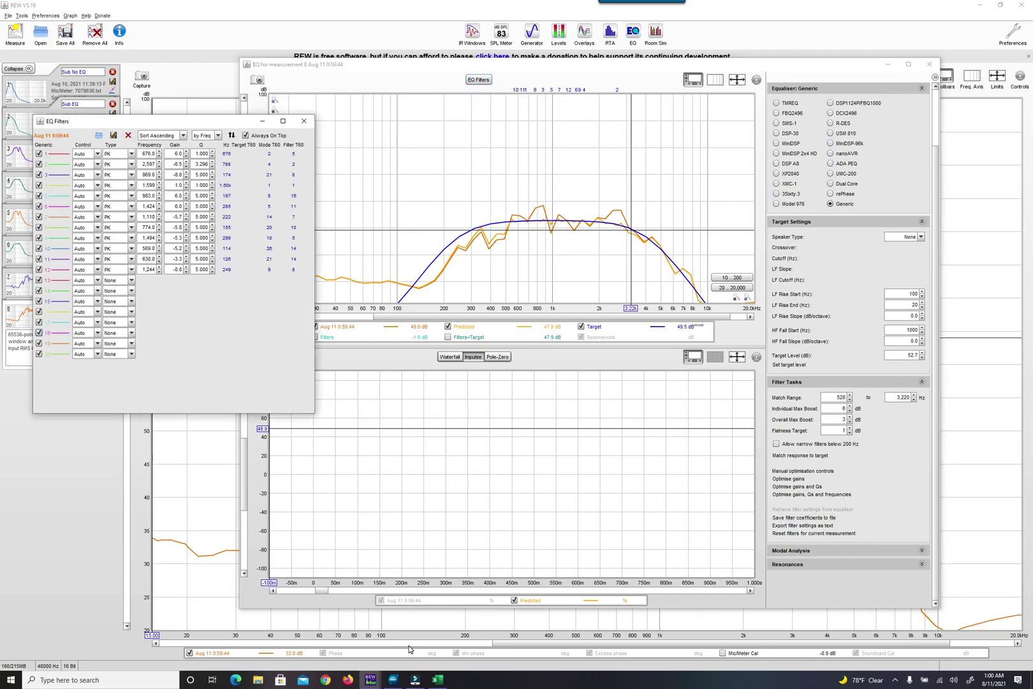
Type REW's filters into the Helix parametric bands, e.g. 676 Hz +6 dB Q 1, 869 Hz −8.8 dB Q 5
left_click(394, 680)
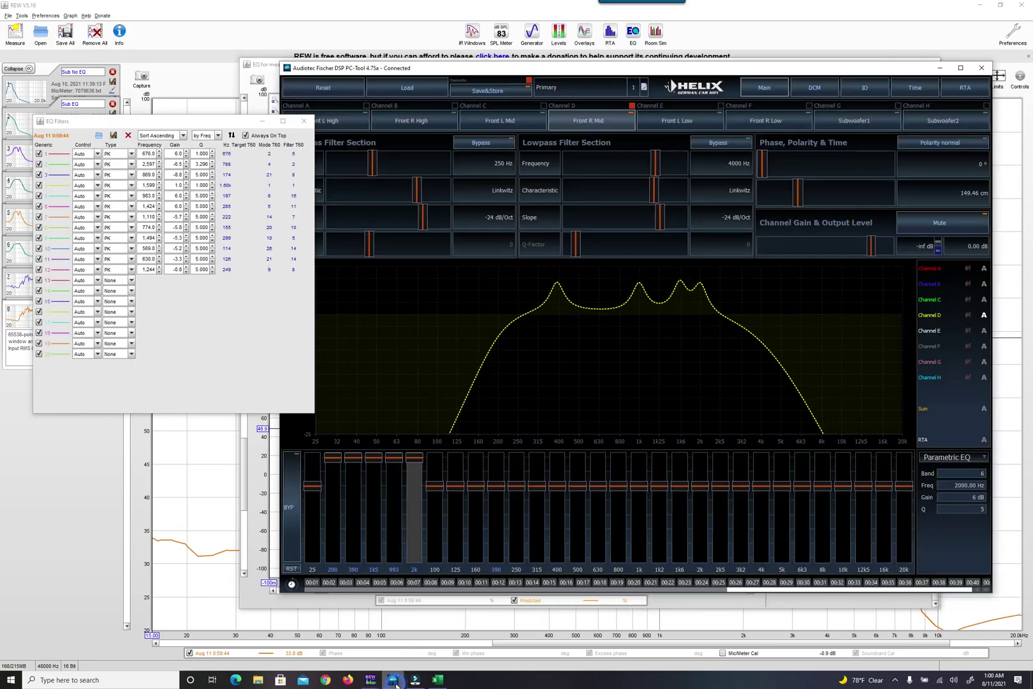
left_click(434, 509)
left_click(941, 460)
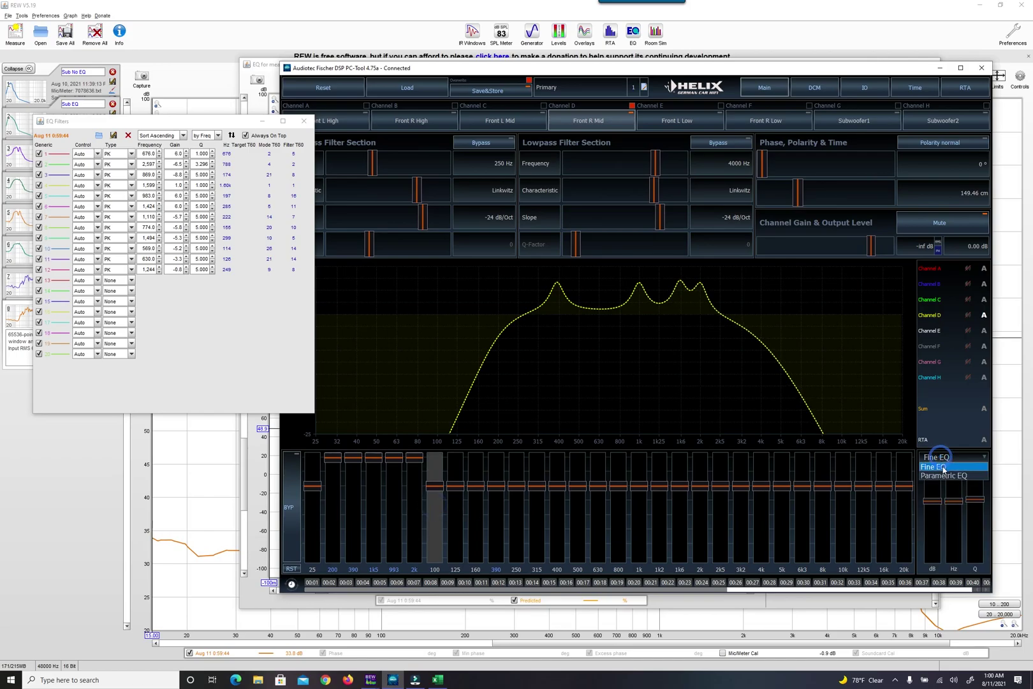
left_click(942, 472)
type("676\t6\t1\t2597\t-6.5\t3.296\t869\t")
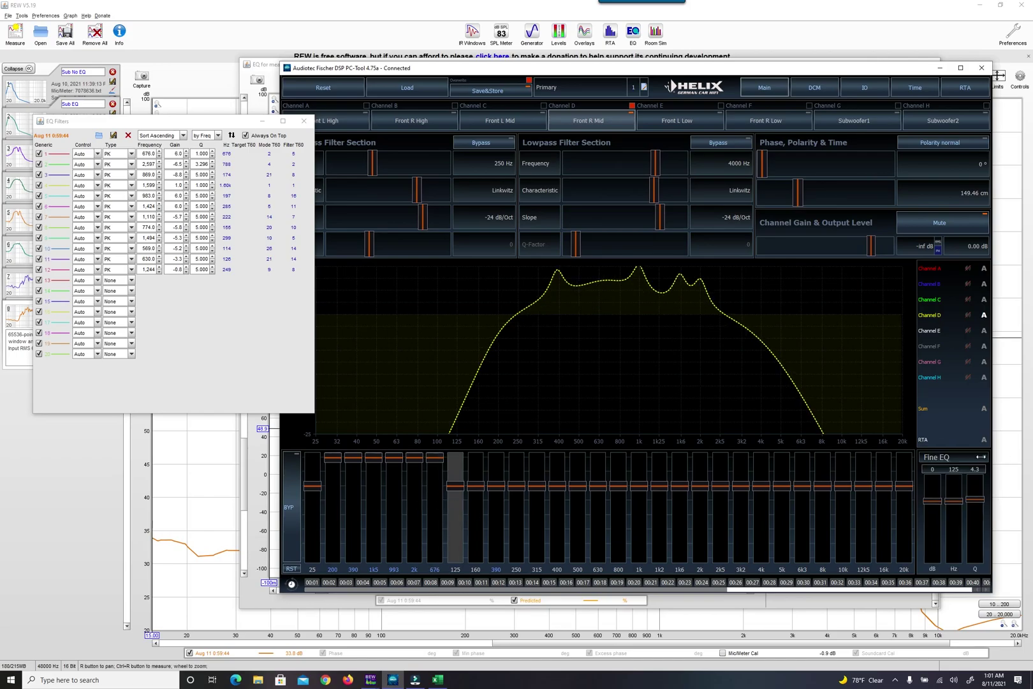
type("-8.8\t5\t1599\t1\t1\t983\t6\t")
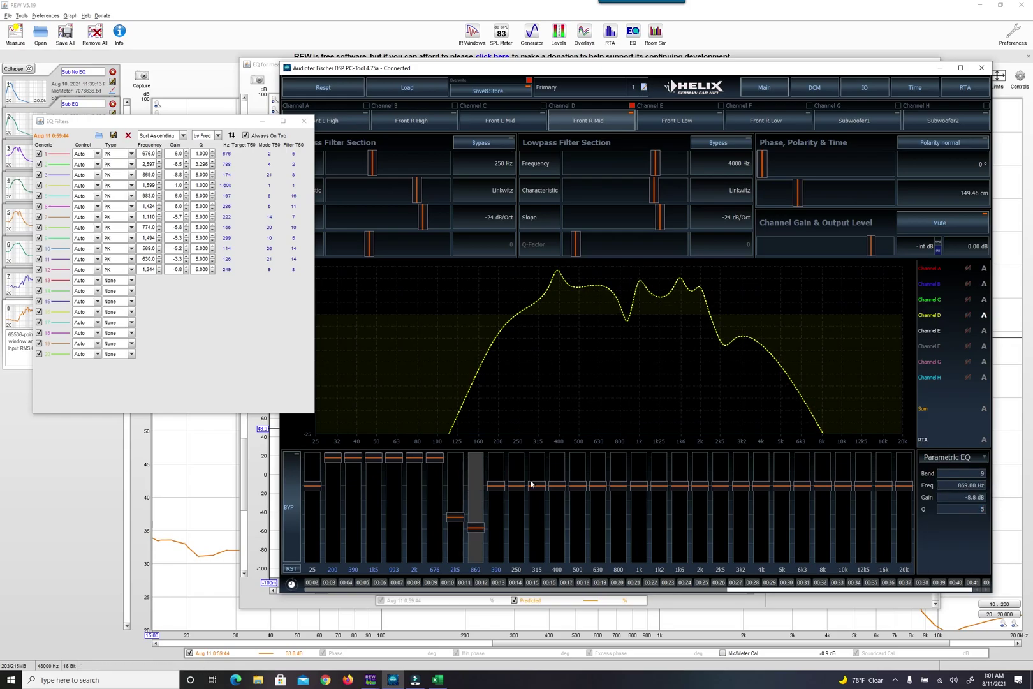
type("5\t1424\t6\t5\t1110\t-5.7\t5")
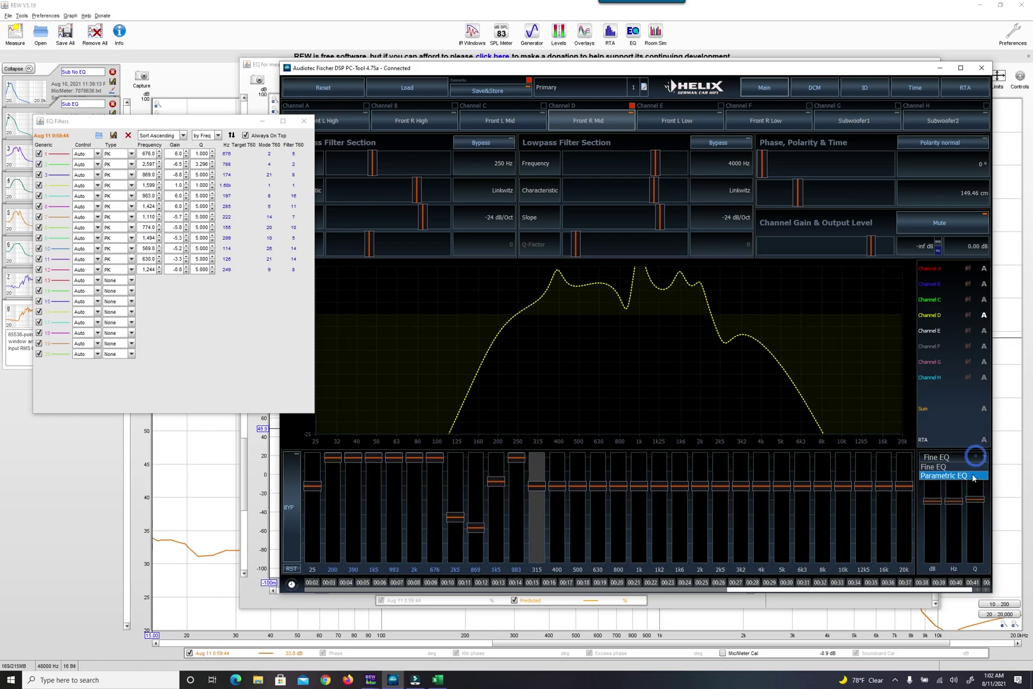
type("\t774\t-5.8\t5\t1494\t-5.3\t5")
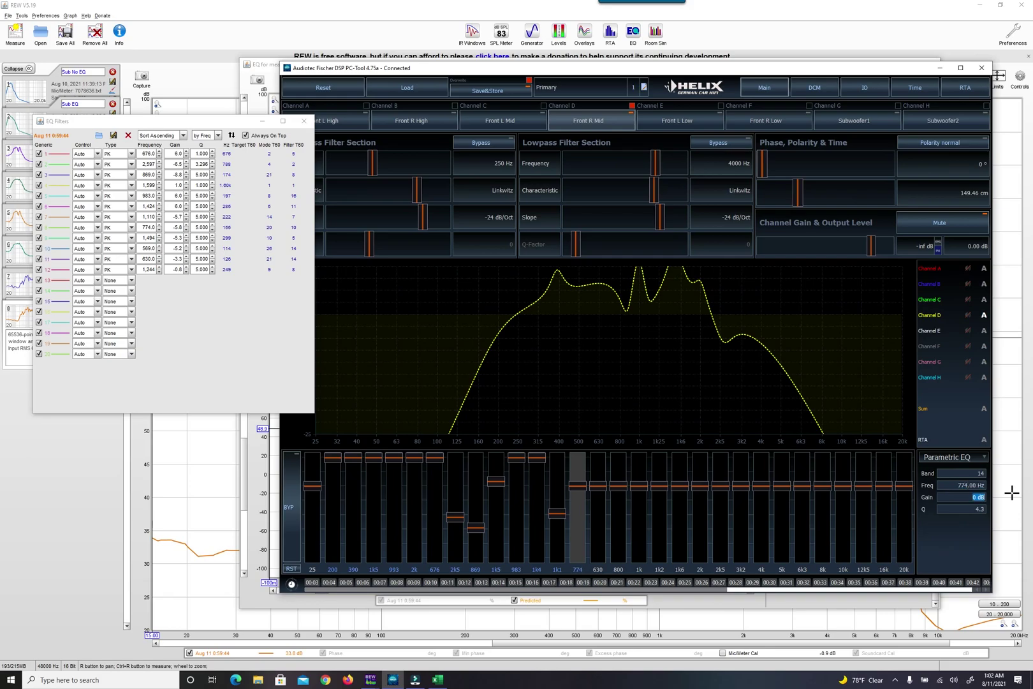
type("\t569\t-5.2\t5\t630\t-3.3\t5")
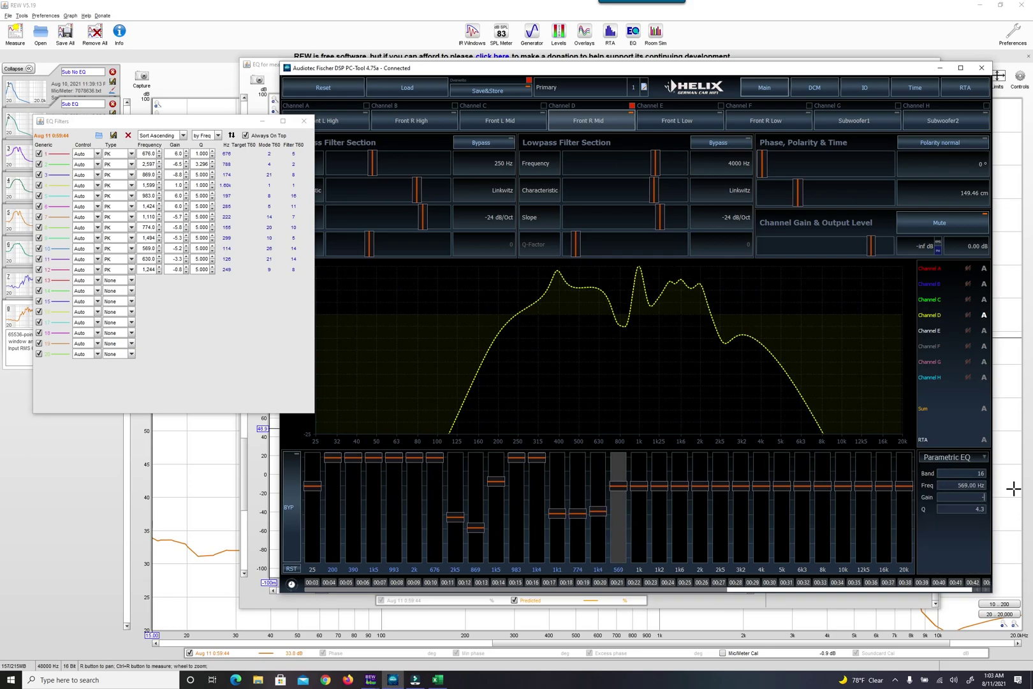
left_click(957, 456)
left_click(956, 476)
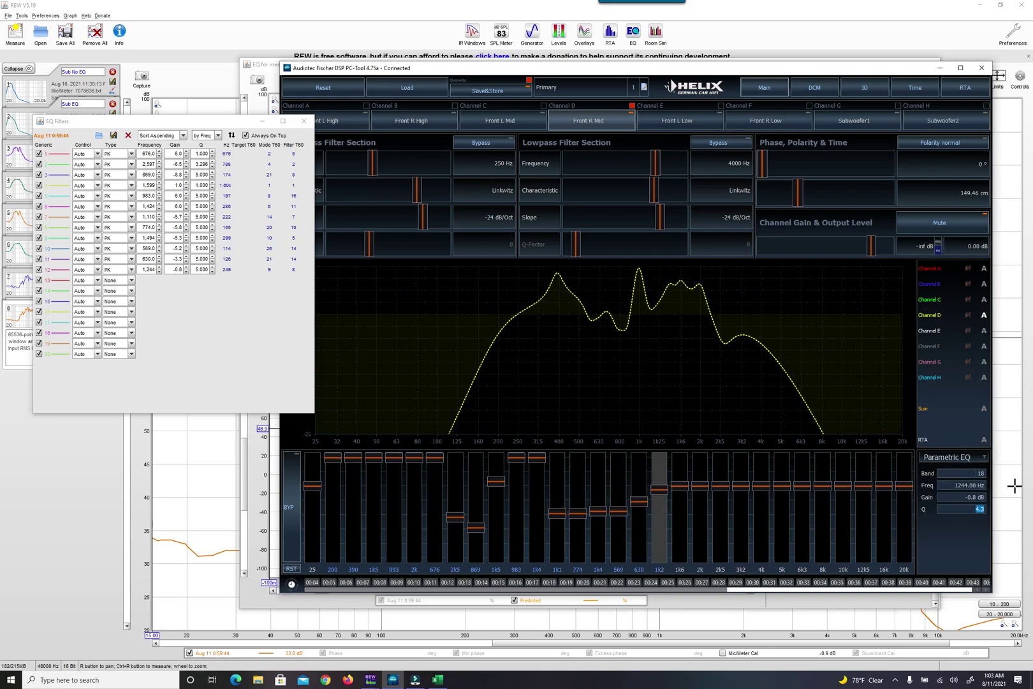
left_click(940, 68)
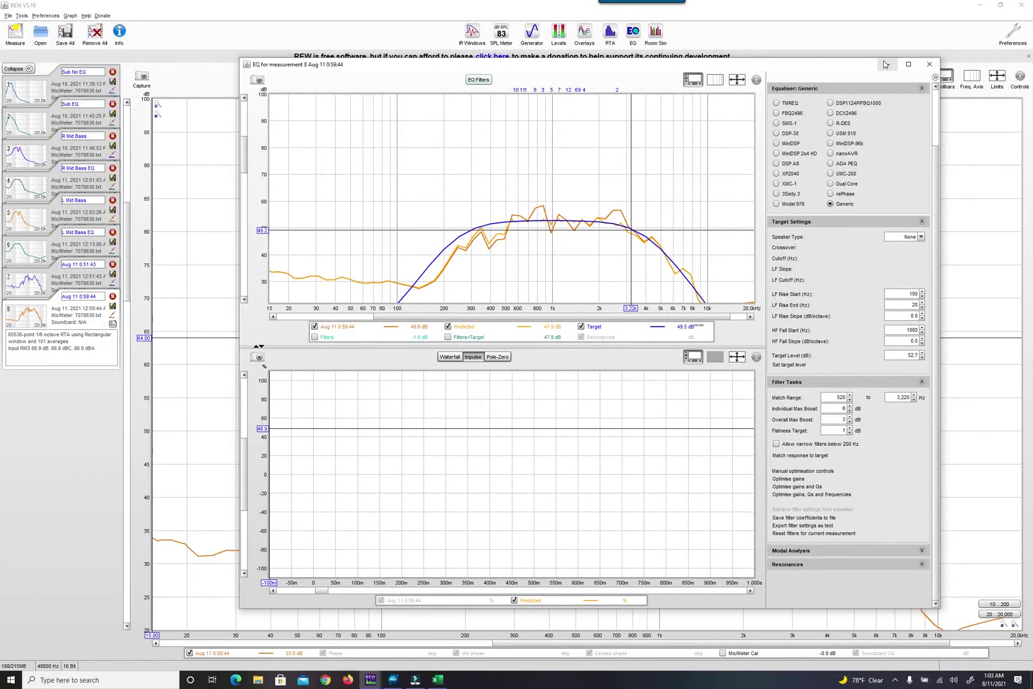
Save a fresh 101-average RTA capture of the equalised right midrange as measurement 9
left_click(885, 65)
left_click(610, 35)
left_click(1010, 77)
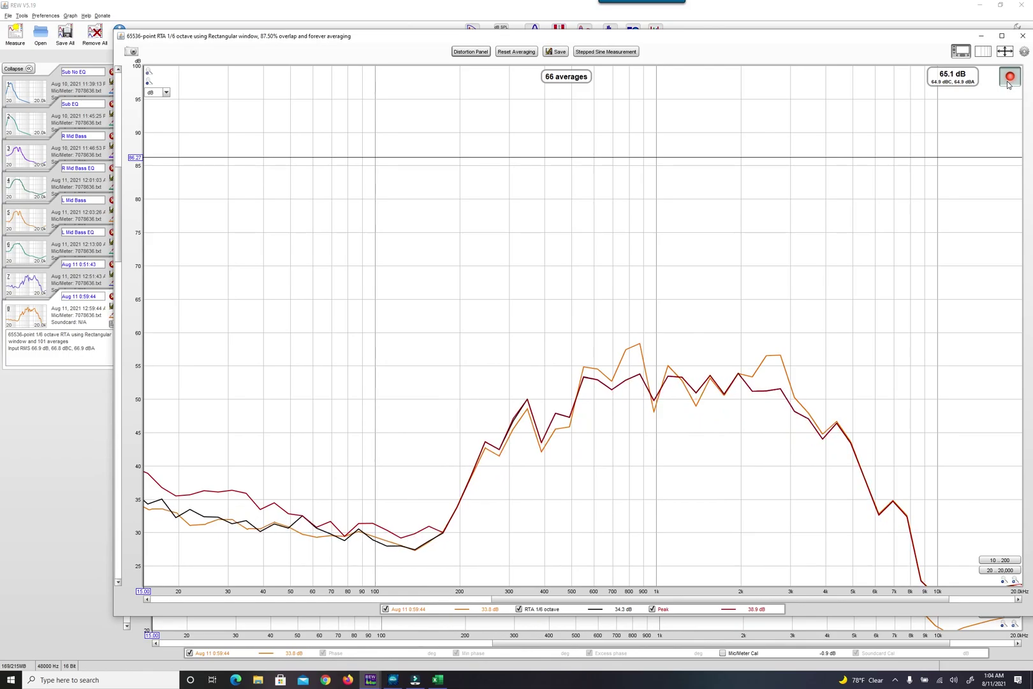
left_click(565, 54)
left_click(594, 351)
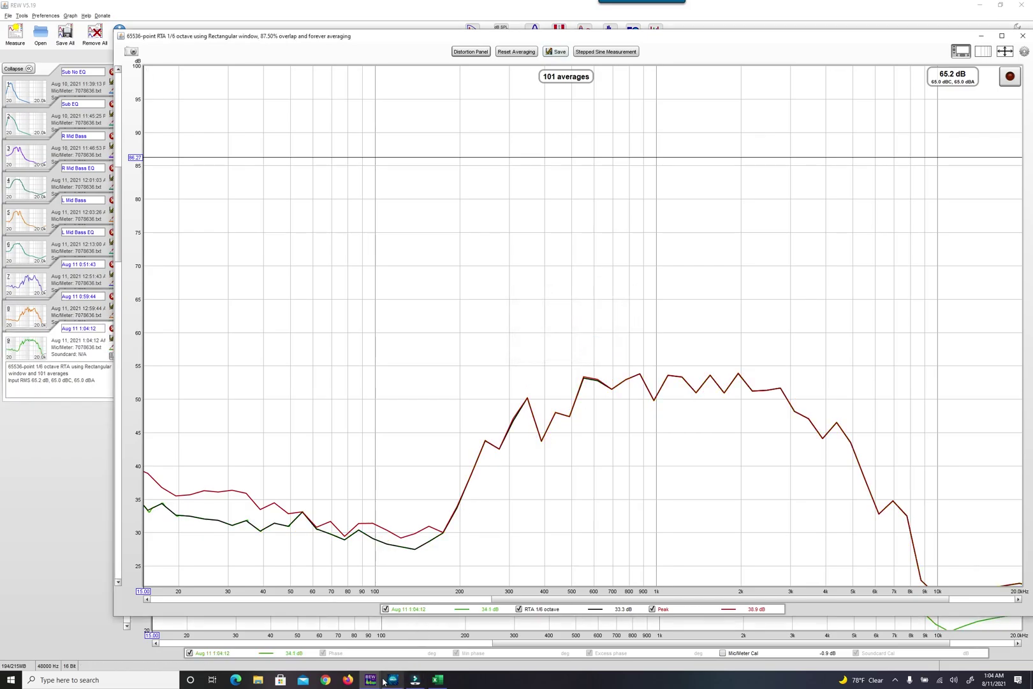
left_click(396, 631)
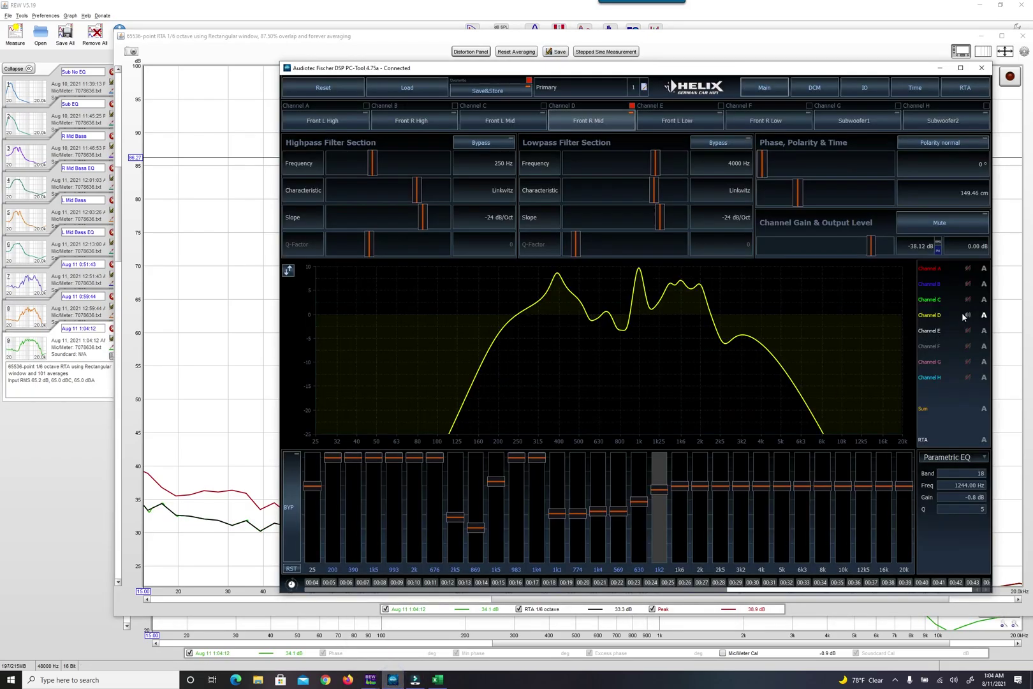
left_click(940, 67)
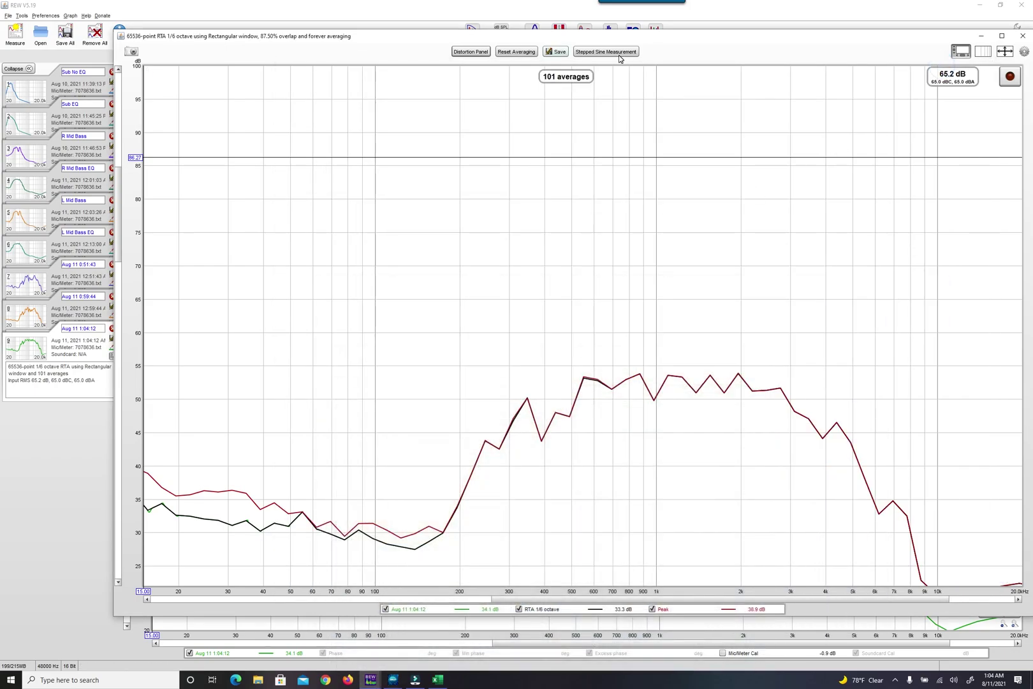
left_click(981, 36)
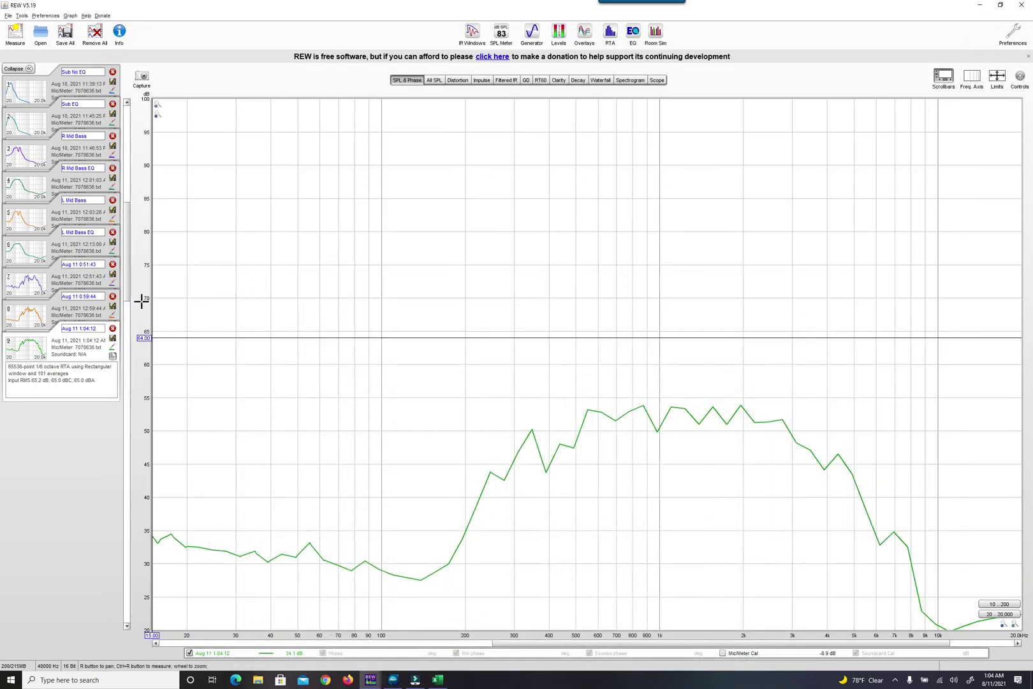
Open the EQ window for measurement 9 after briefly viewing measurement 8's
left_click(55, 304)
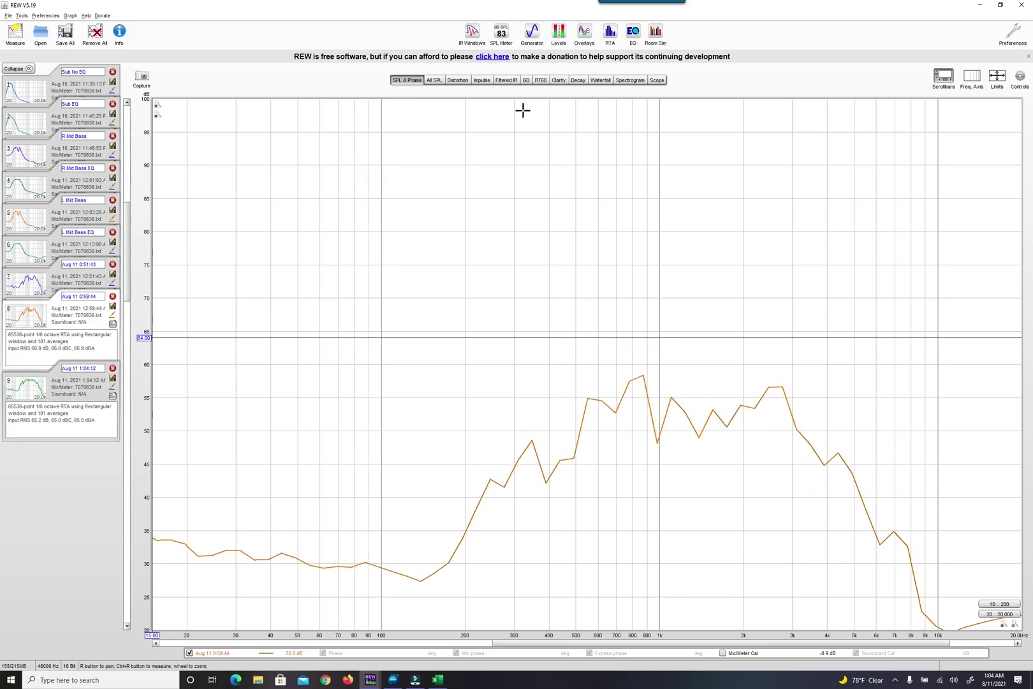
left_click(634, 32)
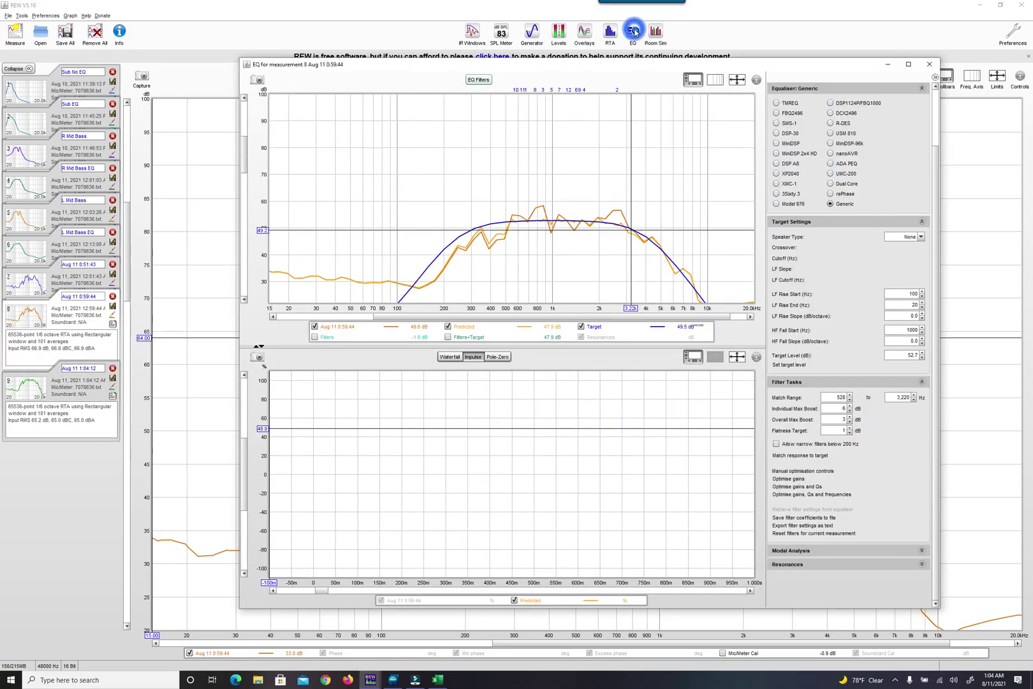
left_click(886, 65)
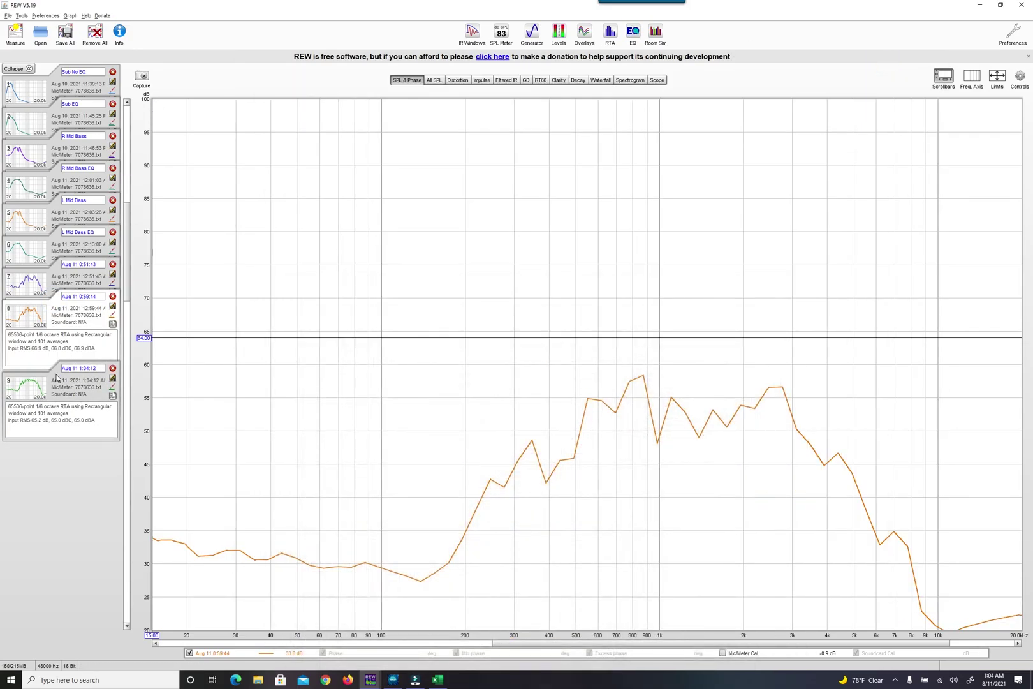
left_click(56, 378)
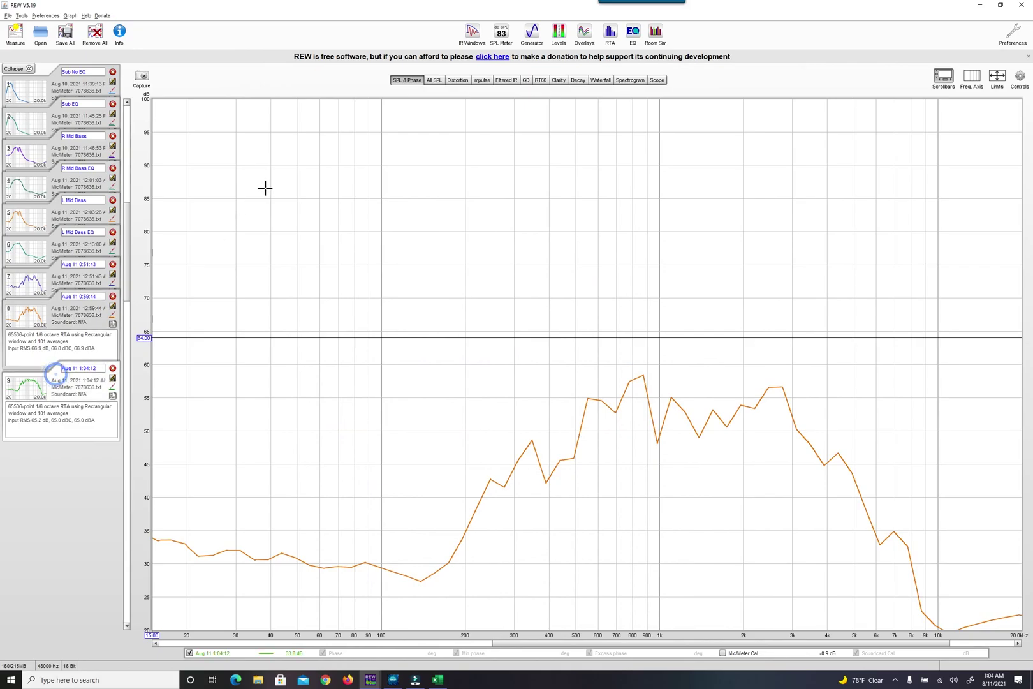
left_click(634, 34)
Set the target level to 52.7 dB and the LF rise and HF fall slopes to 0
left_click(906, 356)
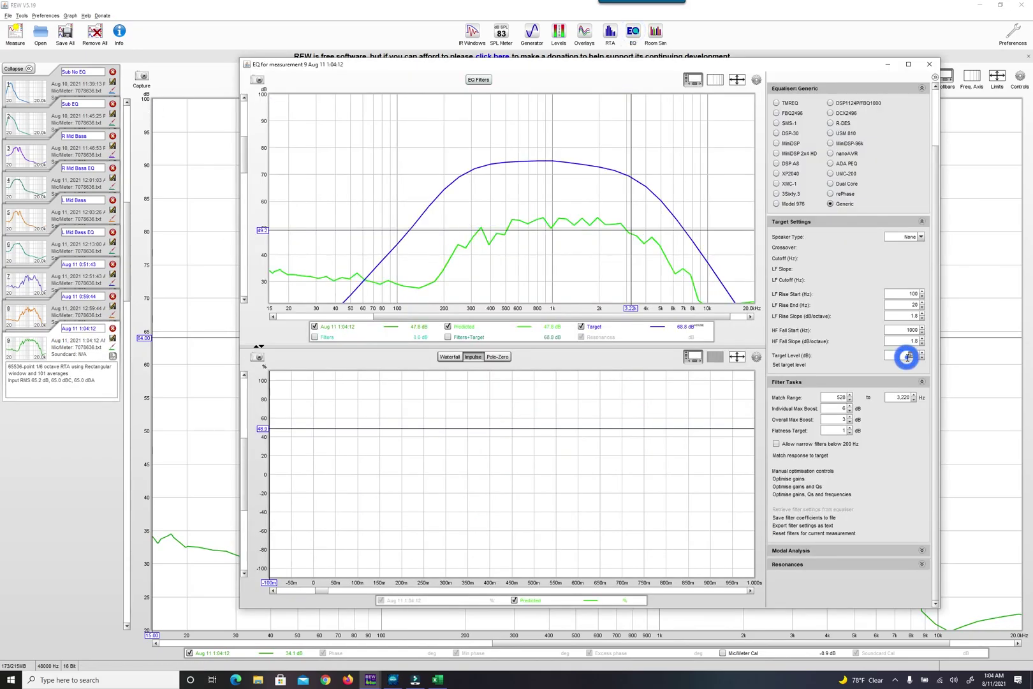
type("52.7")
key("Tab")
left_click(913, 343)
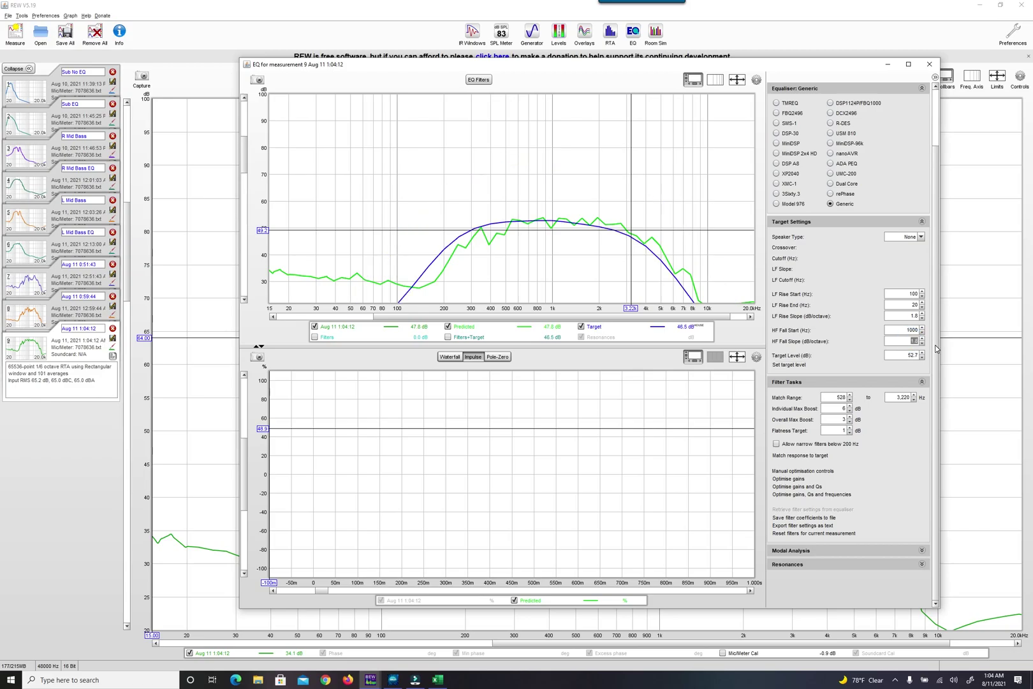
double_click(903, 315)
type("0")
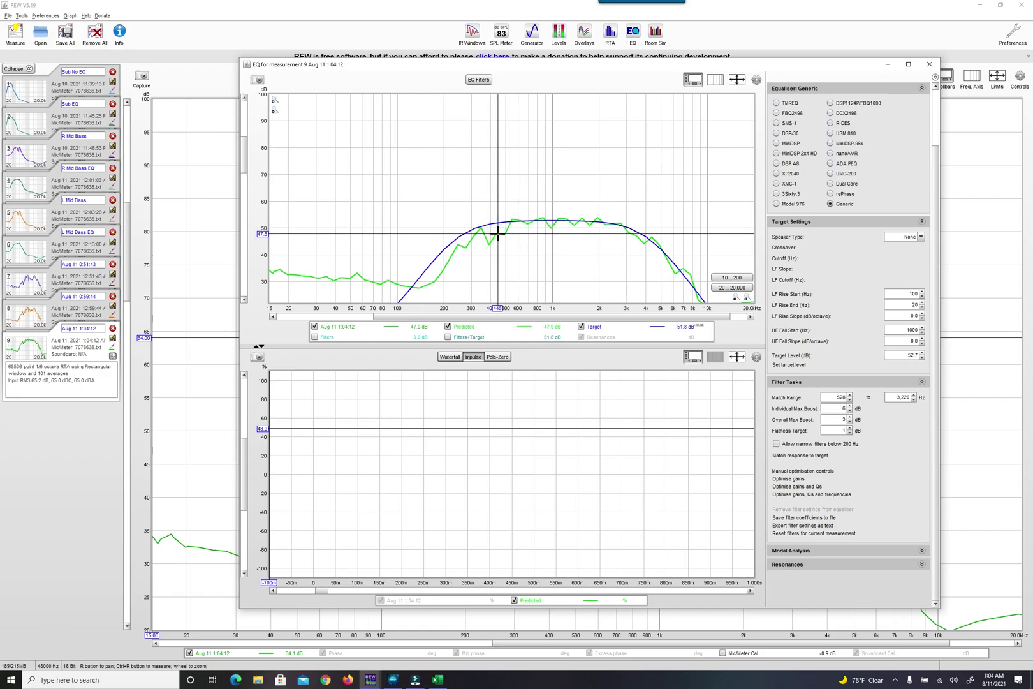
left_click(479, 81)
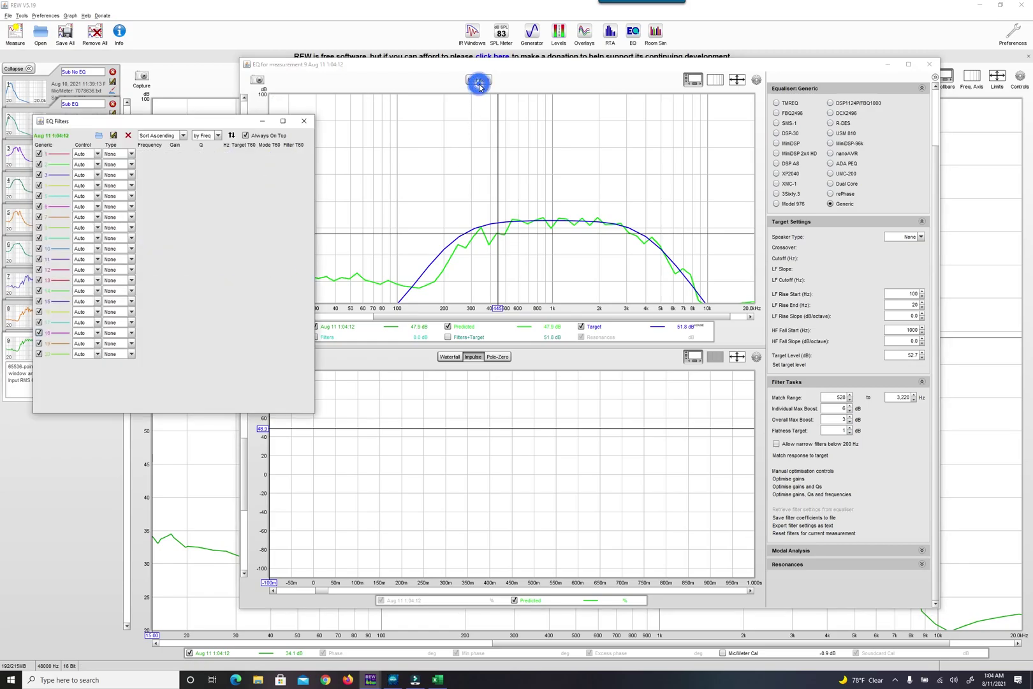
Make filter 1 a manual peaking filter with 6 dB gain and Q 5
left_click(97, 154)
left_click(86, 172)
left_click(132, 154)
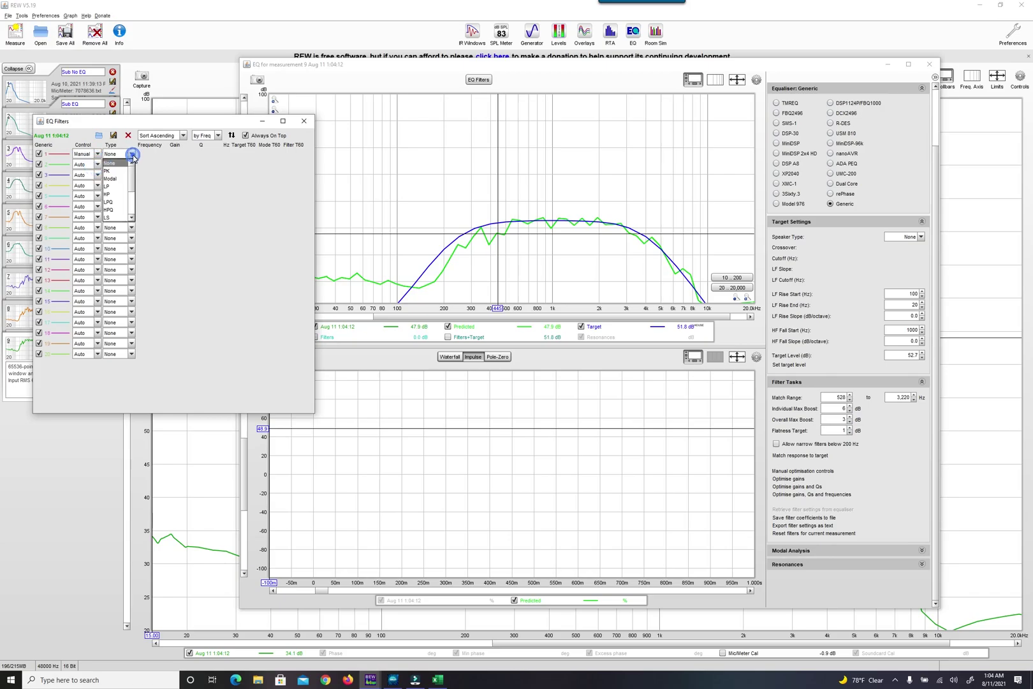
left_click(106, 171)
left_click(147, 153)
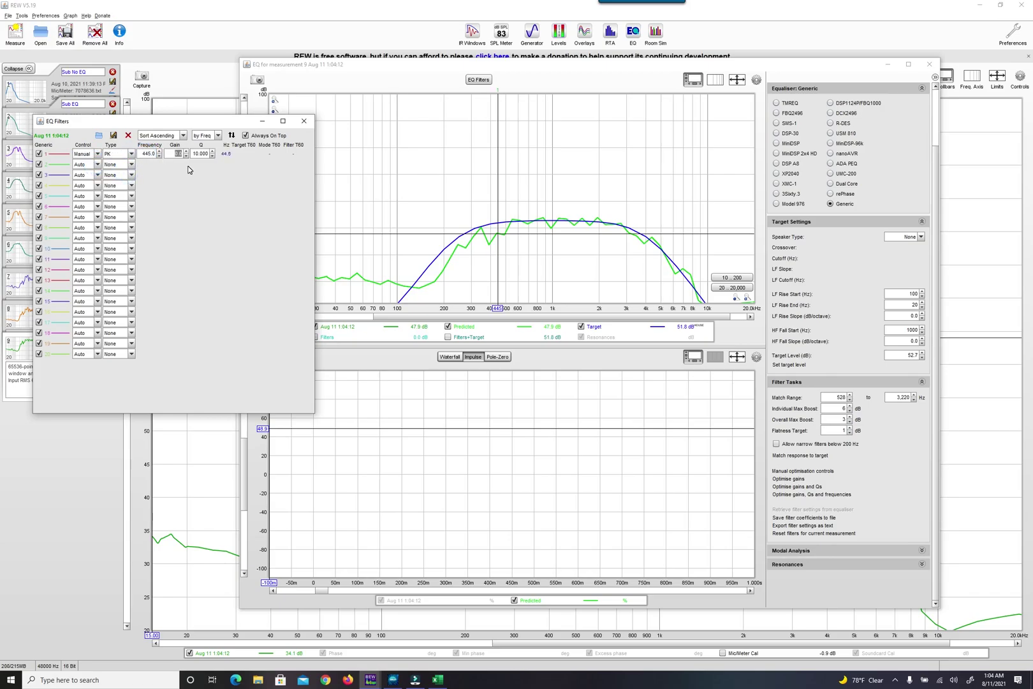
type("6")
key("Tab")
type("5")
key("Tab")
left_click(466, 243)
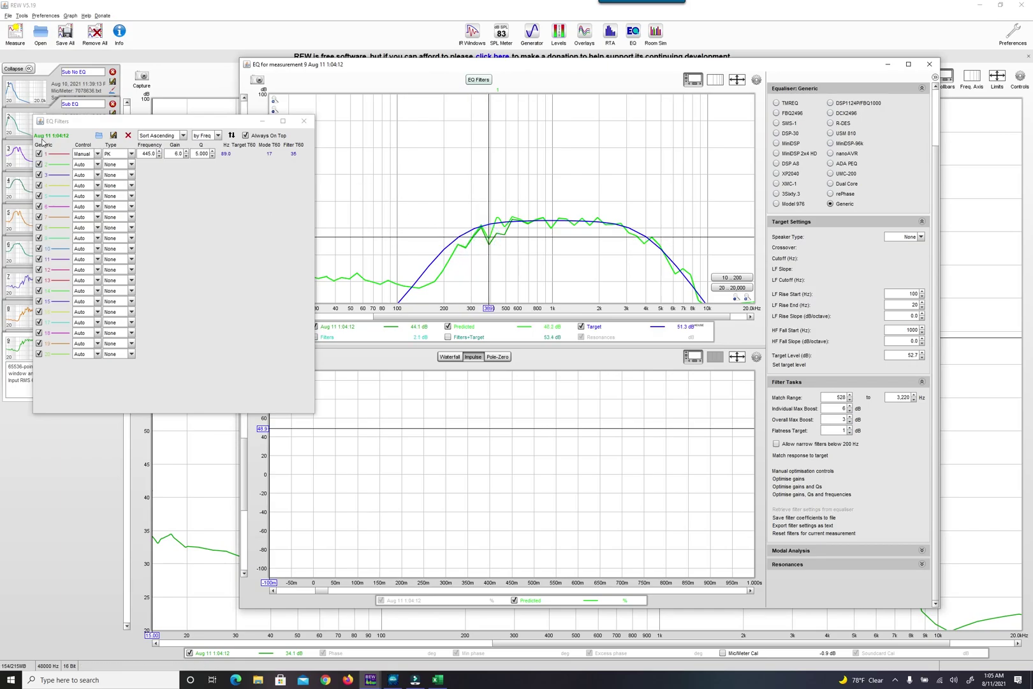
Make filter 2 a manual peaking filter at 389 Hz, 6 dB gain, Q 5
left_click(97, 165)
left_click(91, 181)
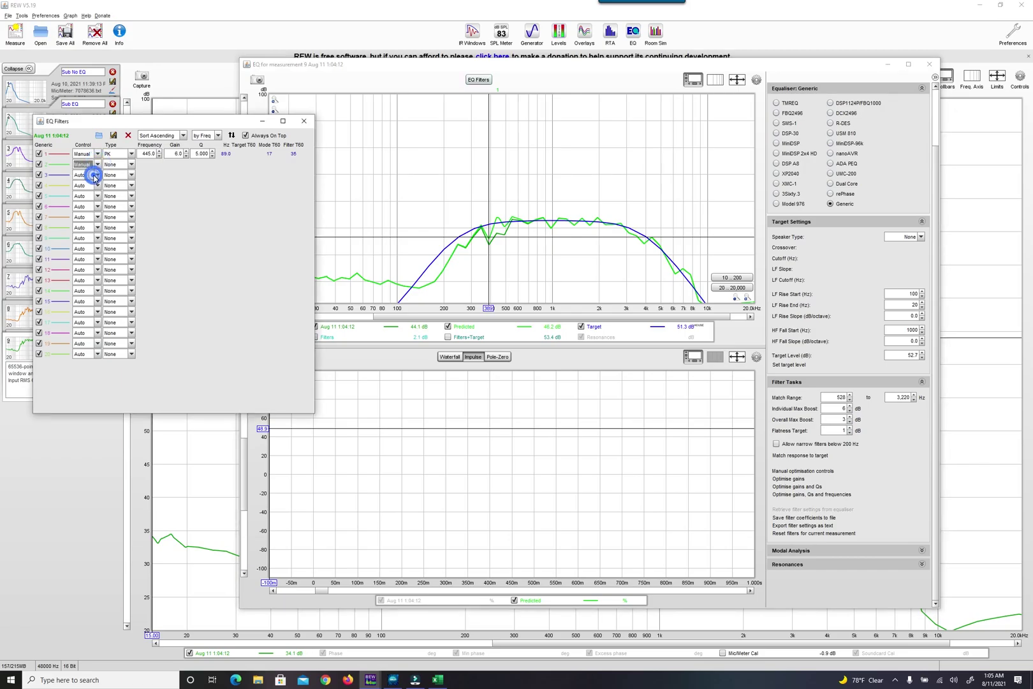
left_click(131, 164)
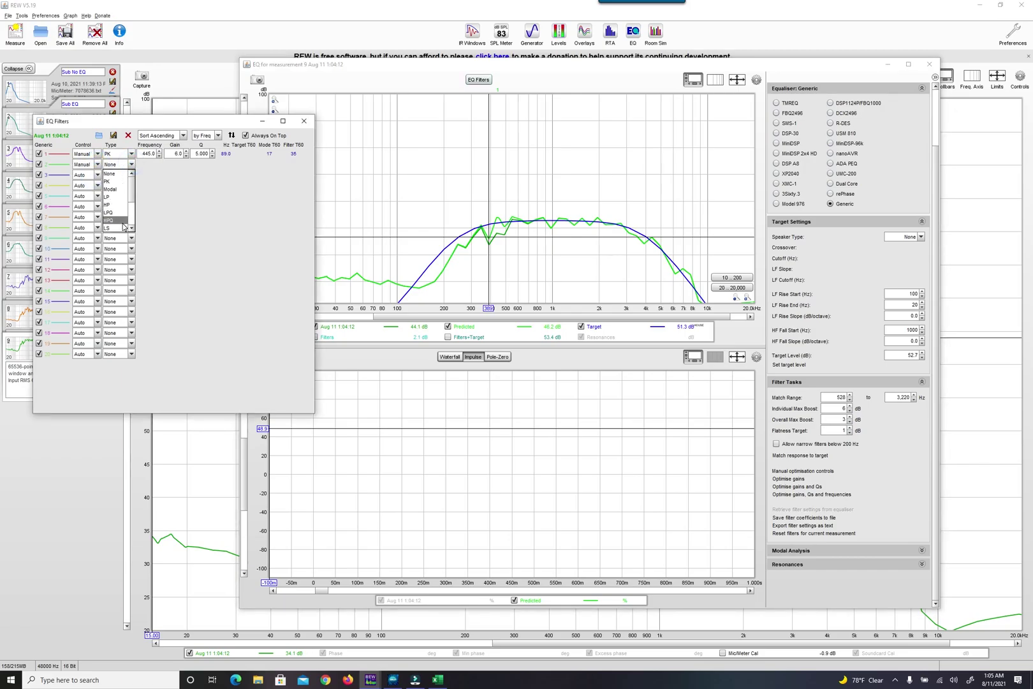
left_click(122, 182)
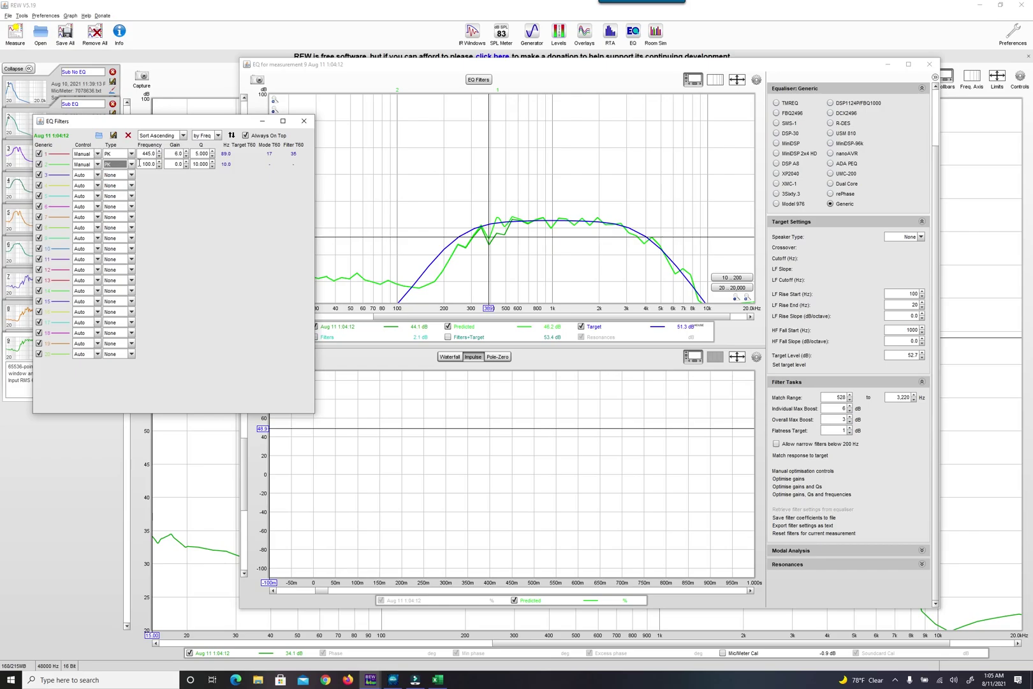
left_click(141, 163)
type("388")
key("Return")
left_click(177, 164)
type("6")
key("Tab")
type("5")
key("Return")
double_click(196, 164)
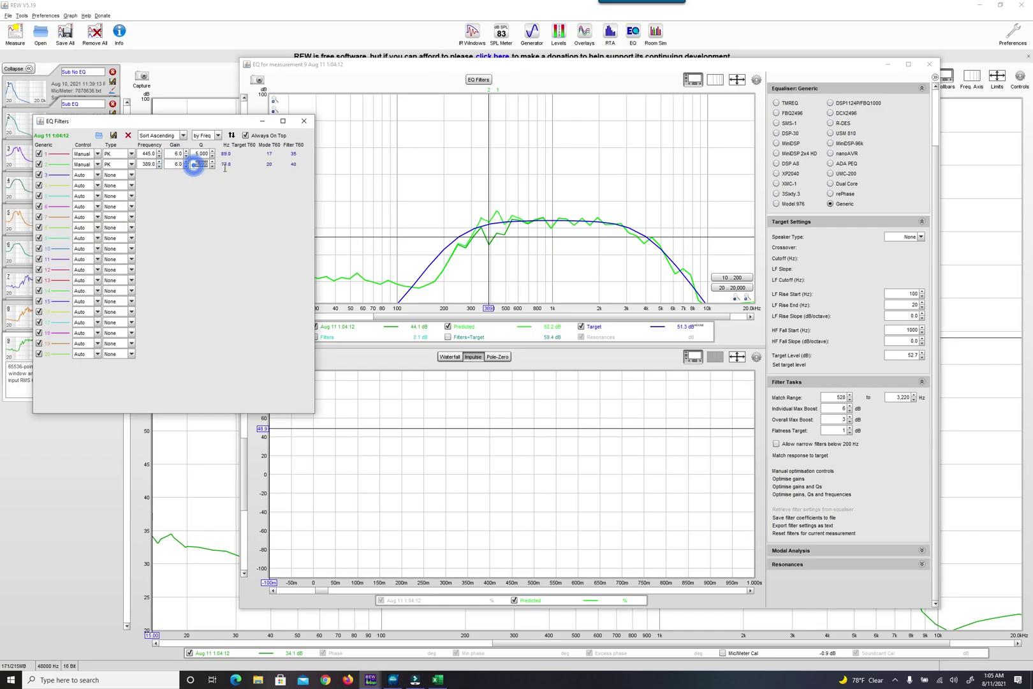
Try filter 1 at Q 1 then back to Q 5, and its gain at 0 then 2 dB
double_click(196, 154)
type("1")
key("Return")
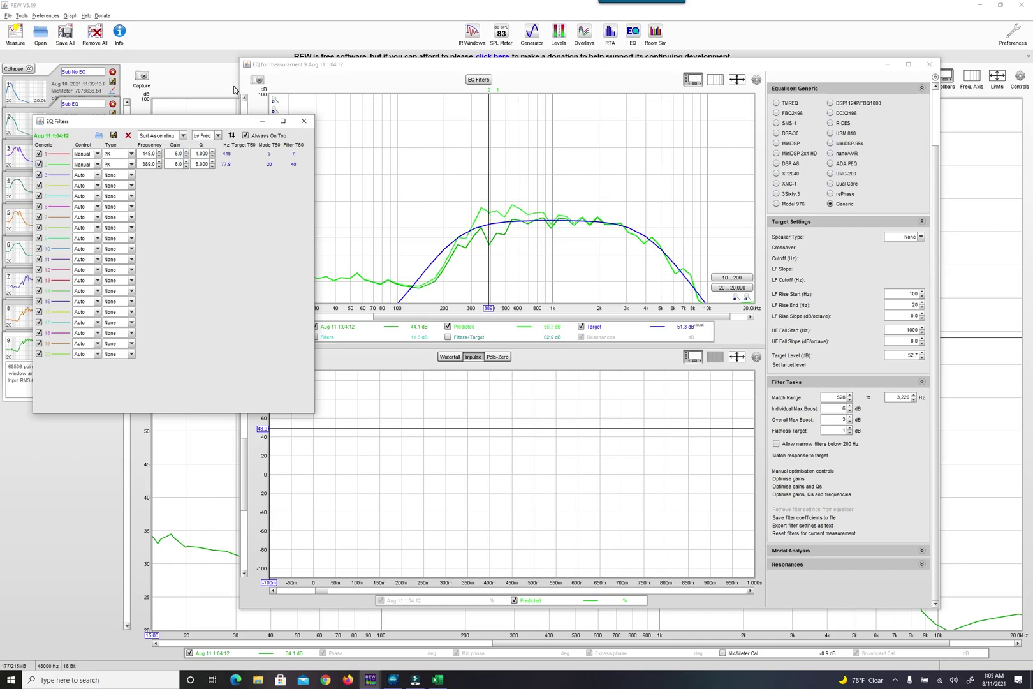
double_click(196, 154)
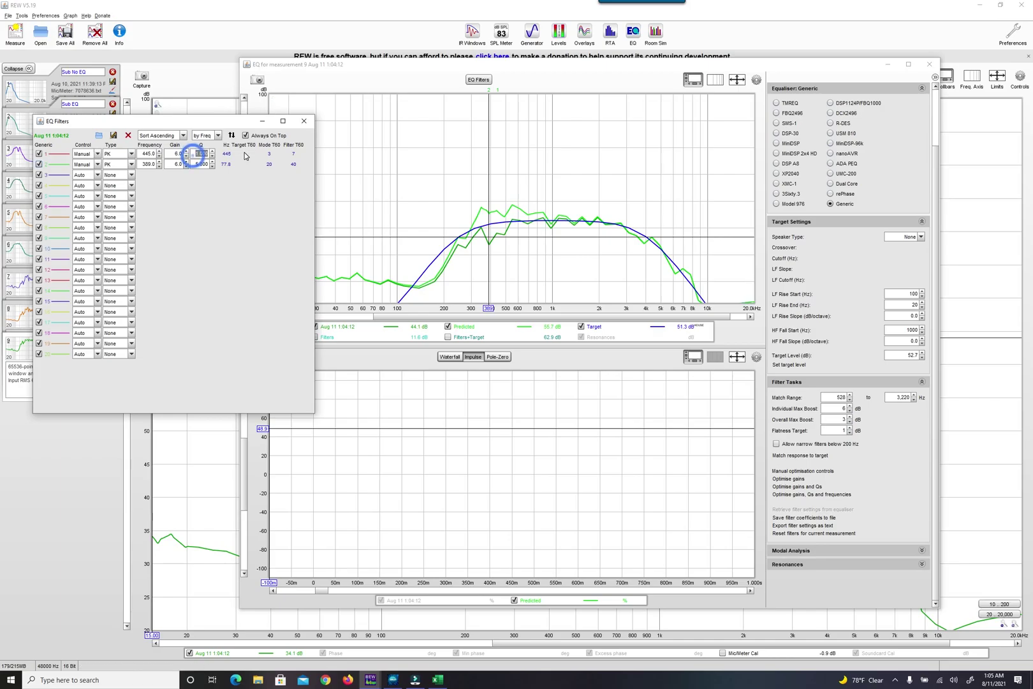
type("5")
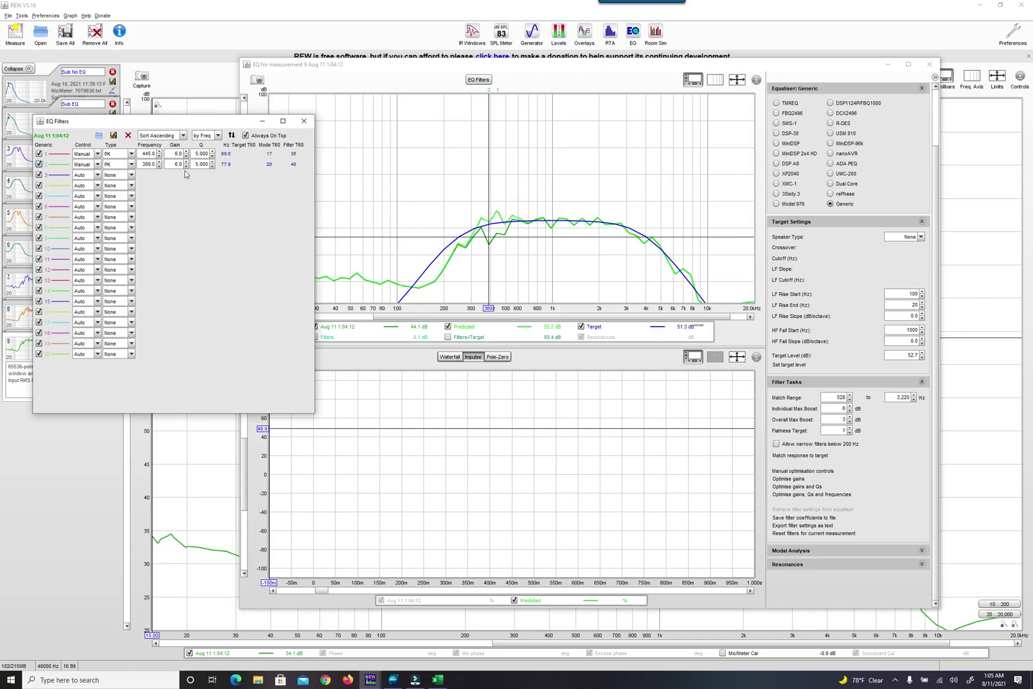
double_click(173, 153)
type("0")
key("Tab")
double_click(173, 153)
type("2")
key("Tab")
Fine-tune filter 1's gain between 3 and 4 dB, settling on 445 Hz at +4 dB
double_click(173, 153)
type("3")
key("Tab")
key("shift+Tab")
key("Tab")
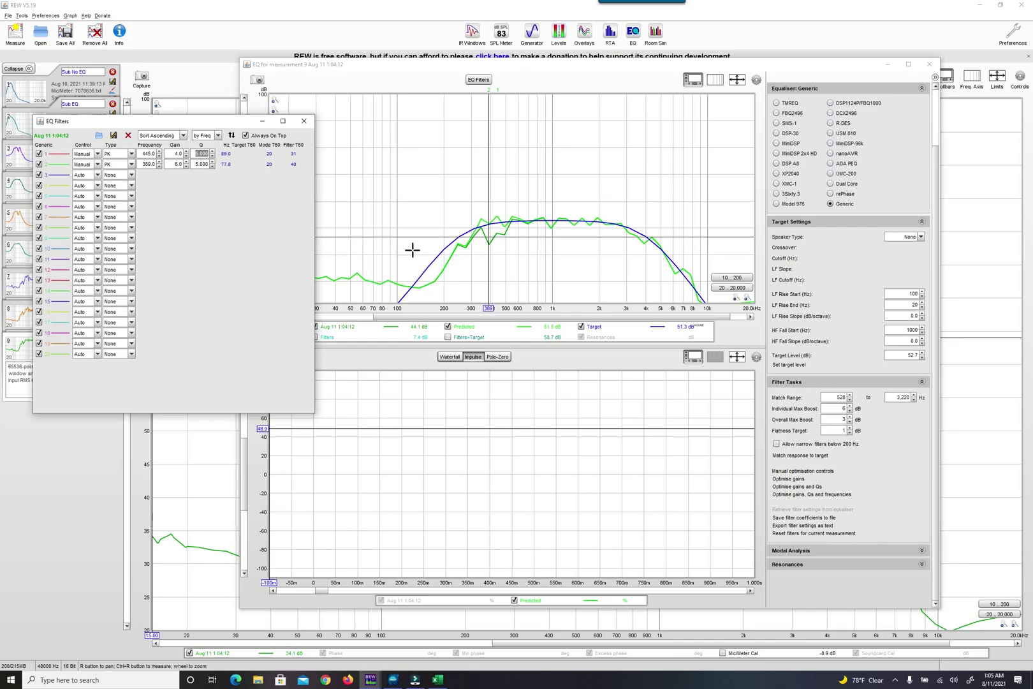
key("shift+Tab")
type("3")
key("Tab")
key("shift+Tab")
left_click(438, 255)
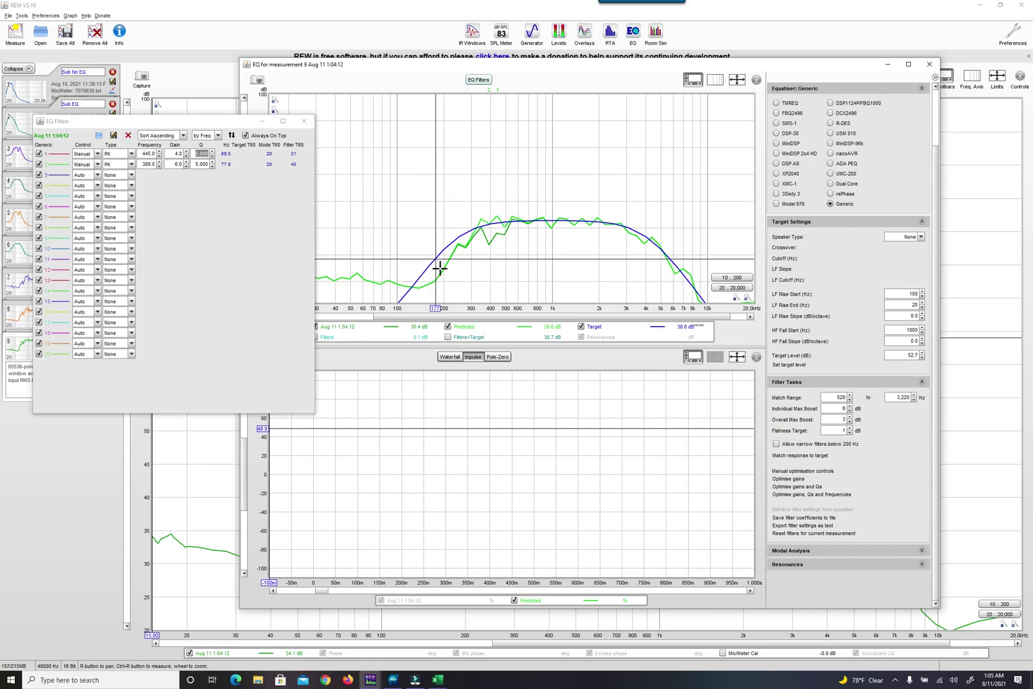
left_click(393, 680)
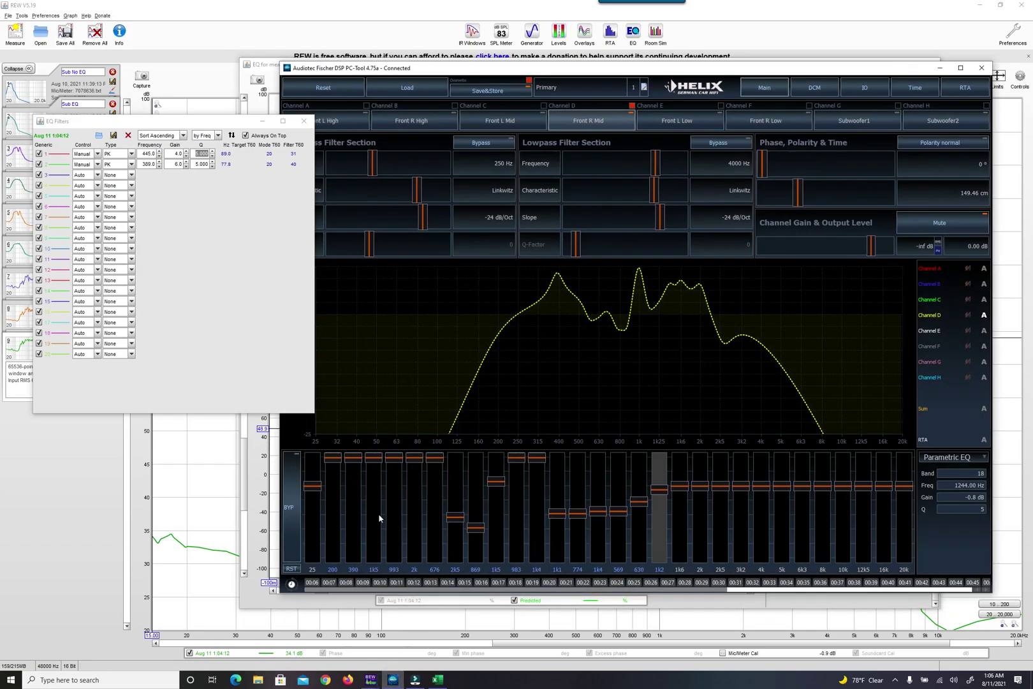
Narrow the Front R Mid 200 Hz, +6 dB band in Helix to Q 5
left_click(333, 521)
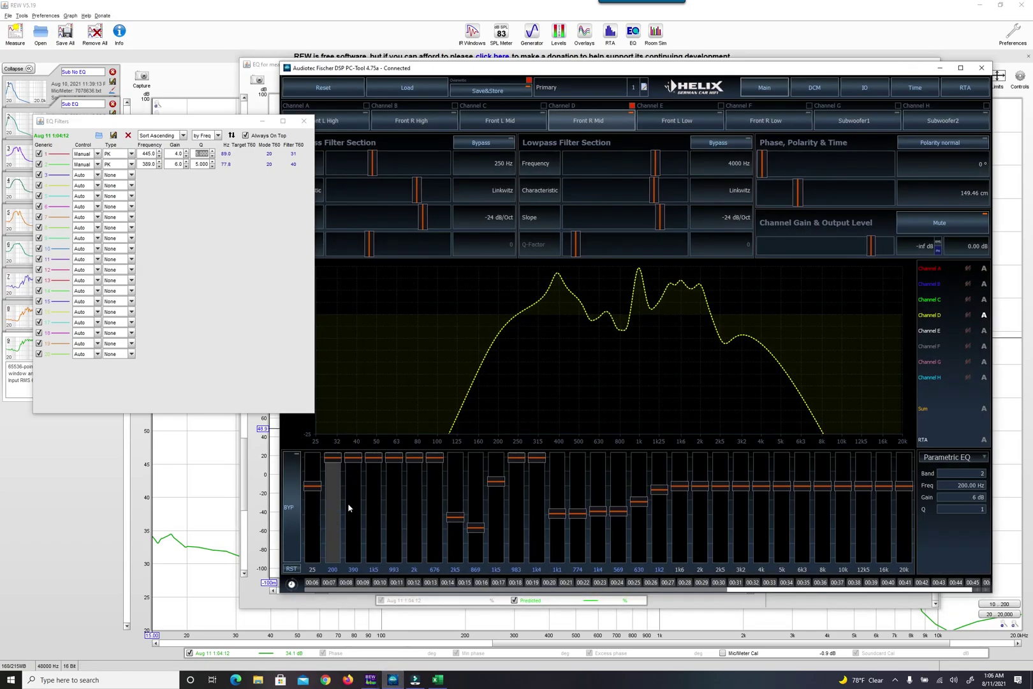
double_click(976, 511)
key("Return")
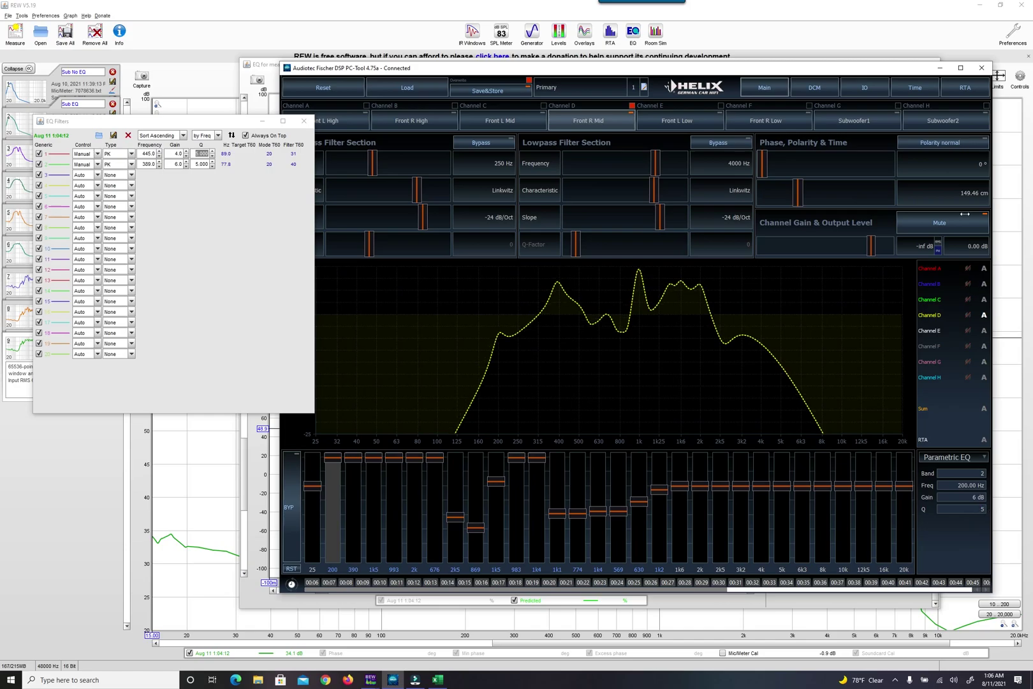
left_click(940, 68)
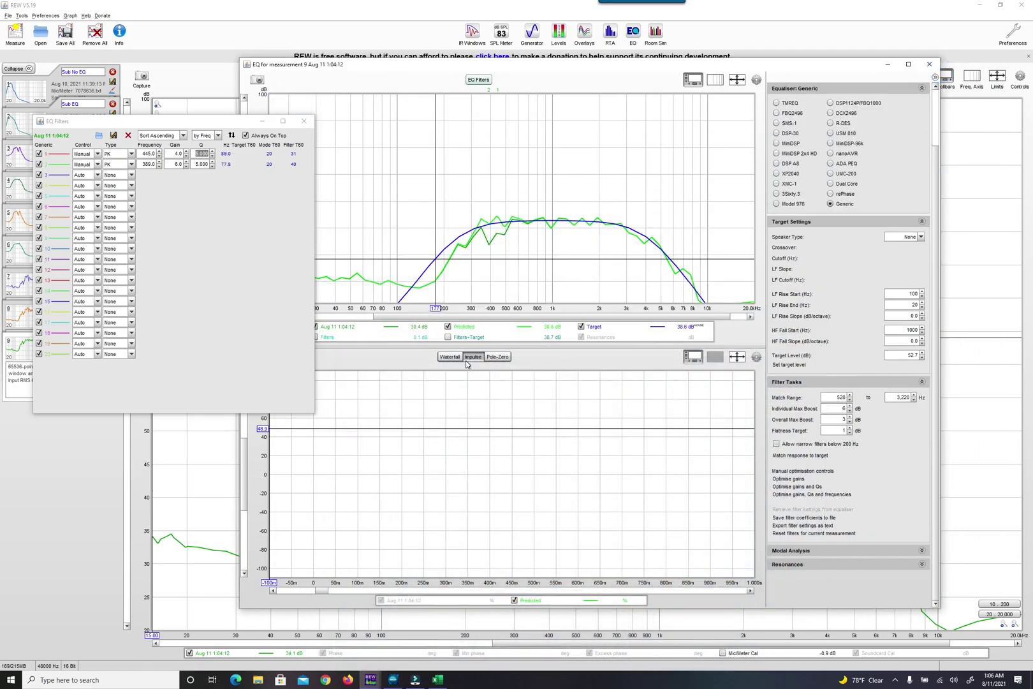
Check the measured level near 212 Hz and make filter 3 a manual peaking filter
left_click(261, 258)
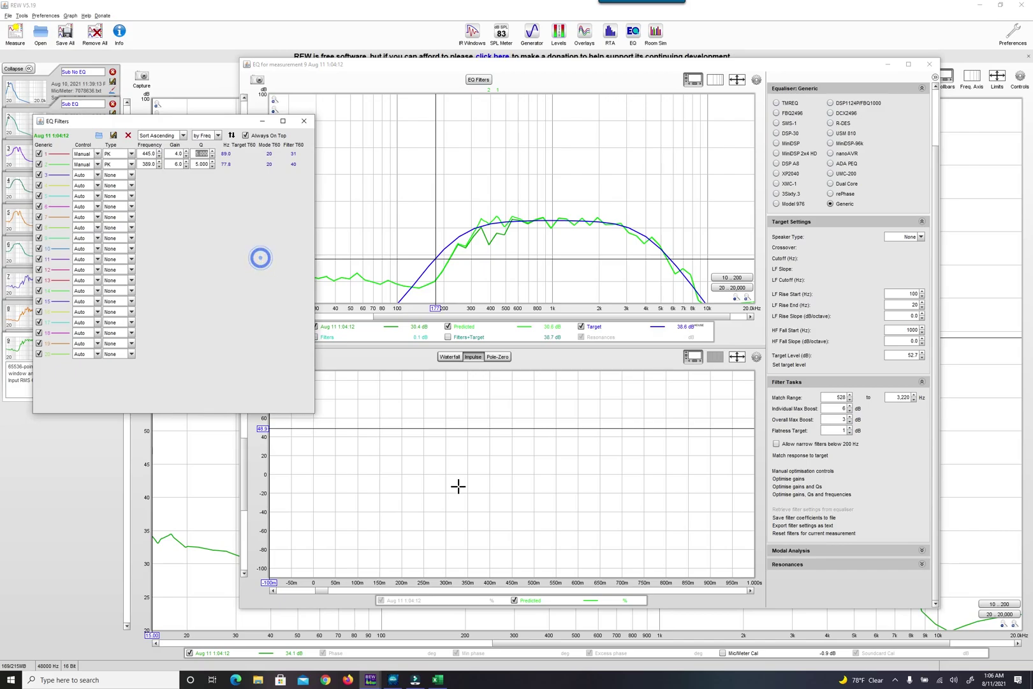
left_click(448, 259)
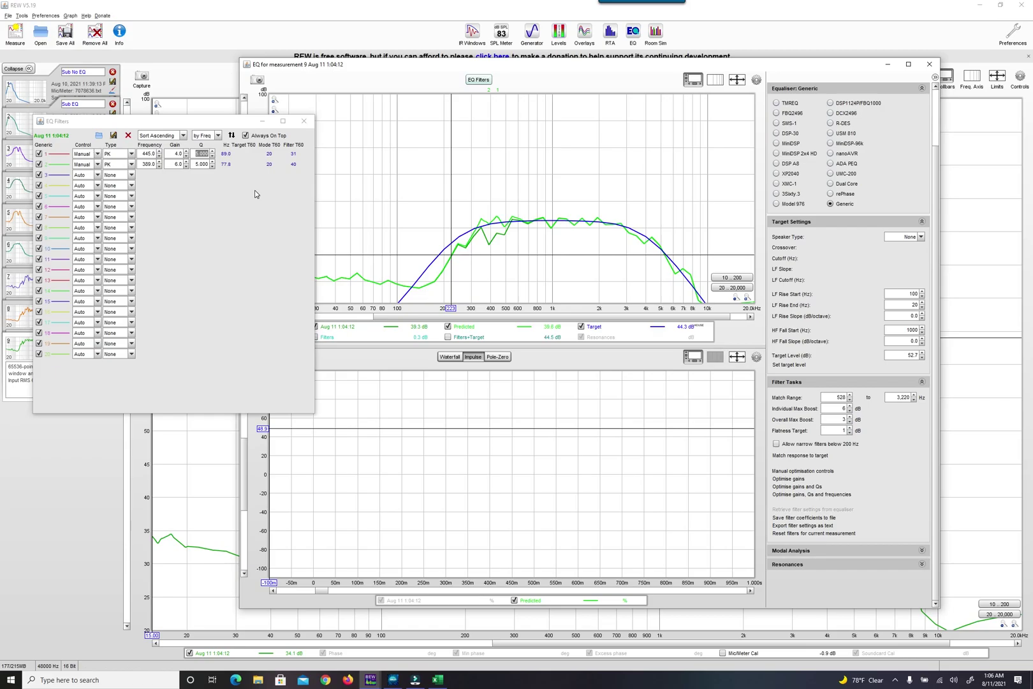
left_click(93, 179)
left_click(89, 175)
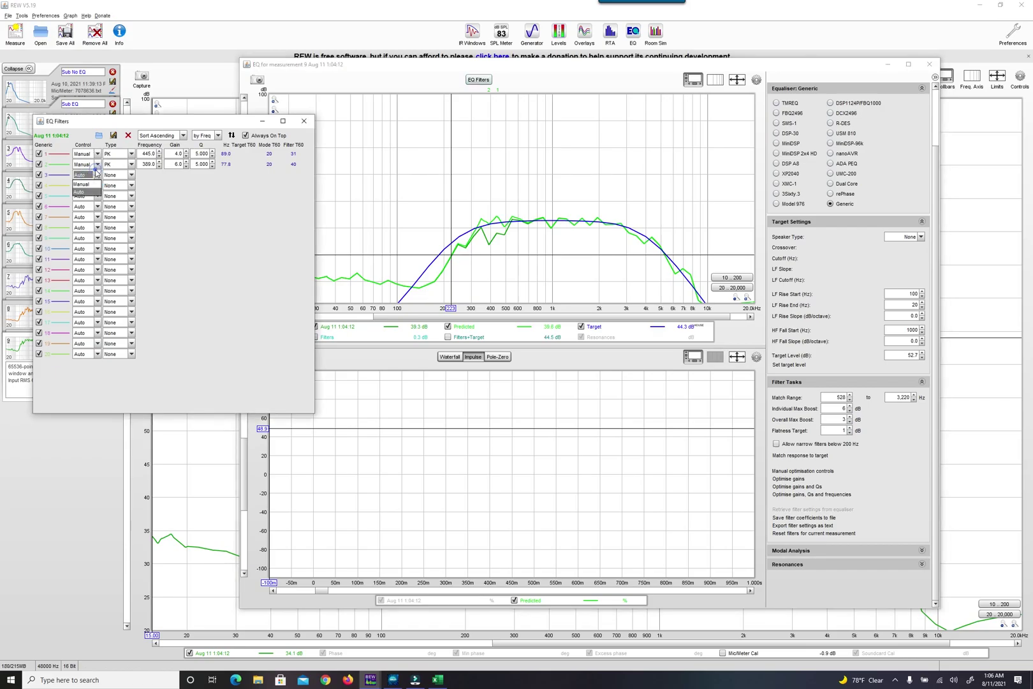
left_click(83, 190)
left_click(132, 174)
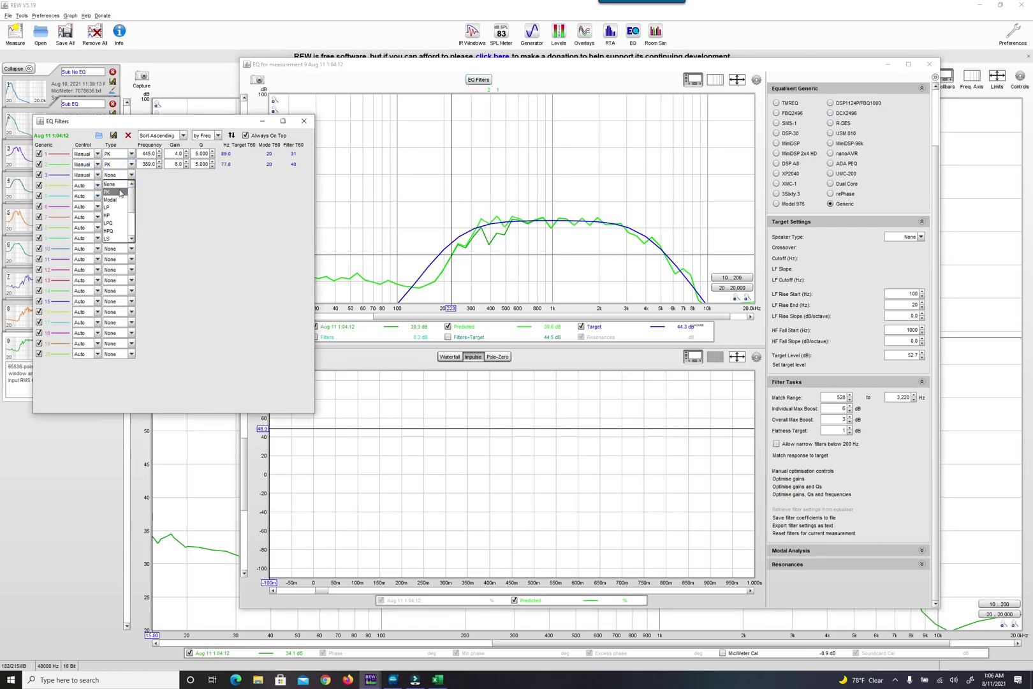
left_click(107, 191)
Give filter 3 a frequency of 220 Hz, 6 dB gain and Q 5
left_click(144, 174)
type("220")
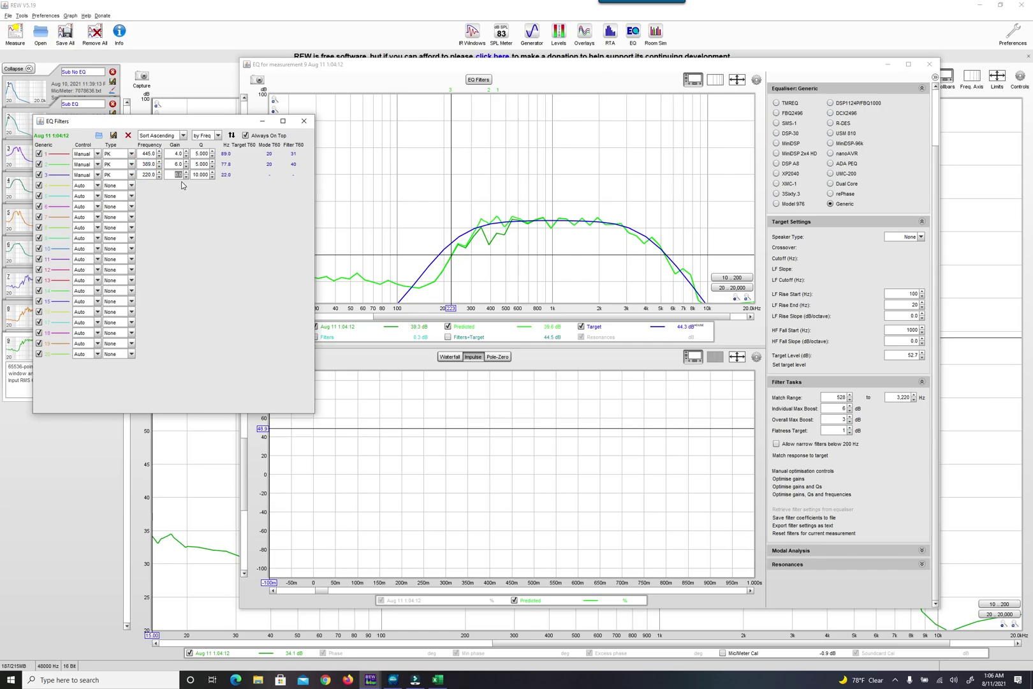
type("6")
key("Tab")
type("5")
key("Return")
left_click(393, 679)
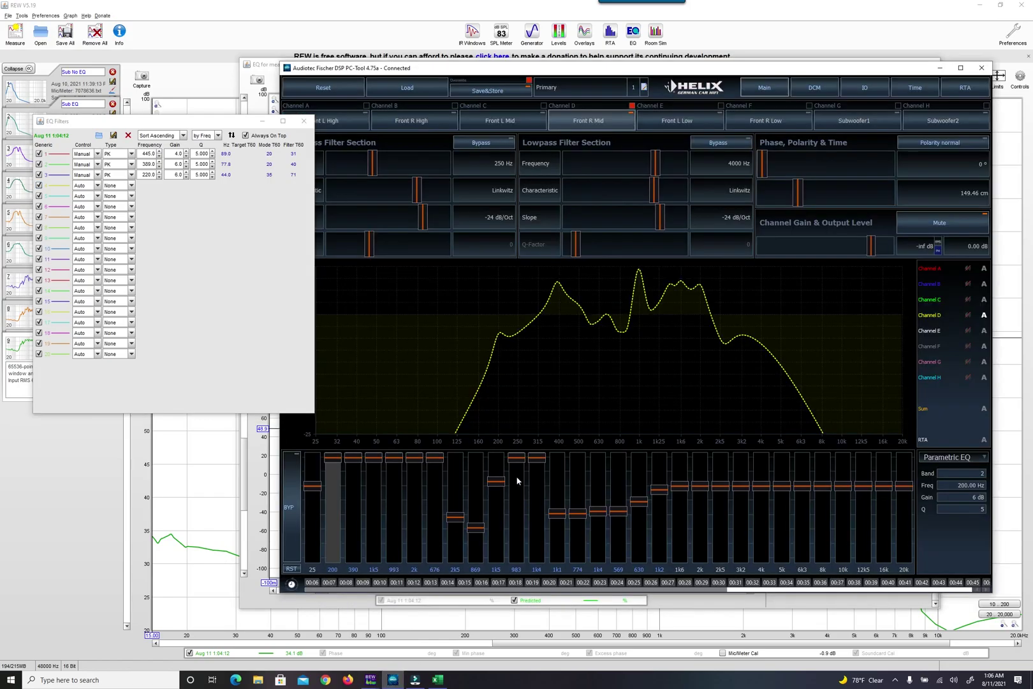
Switch Helix to Fine EQ for the 445, 389 and 220 Hz bands, then return to REW's RTA
left_click(957, 457)
left_click(963, 468)
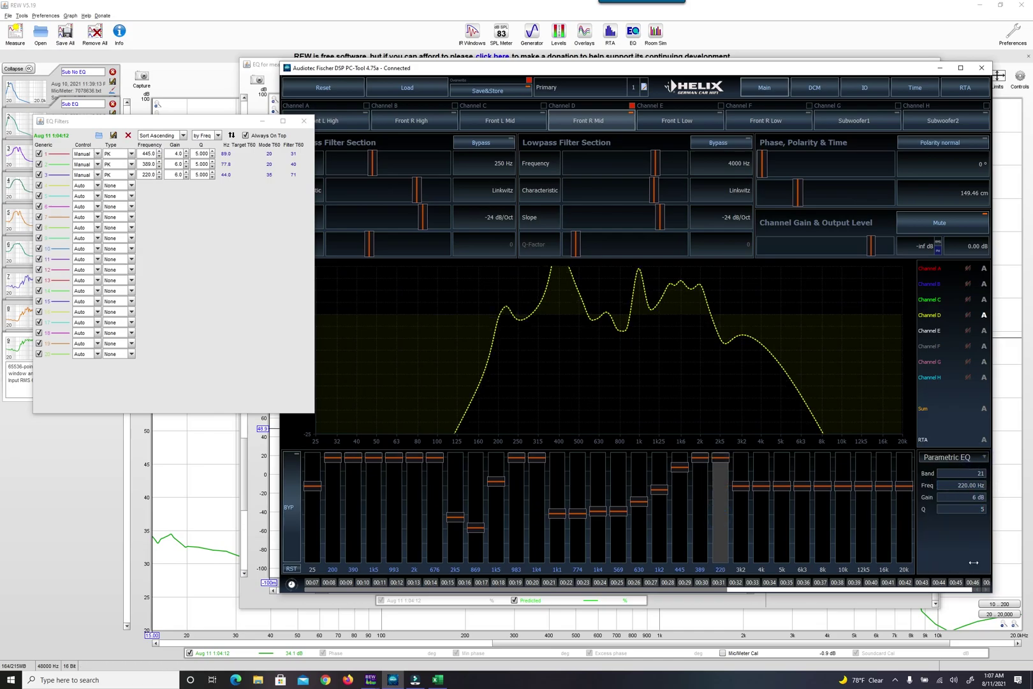
left_click(939, 68)
left_click(933, 65)
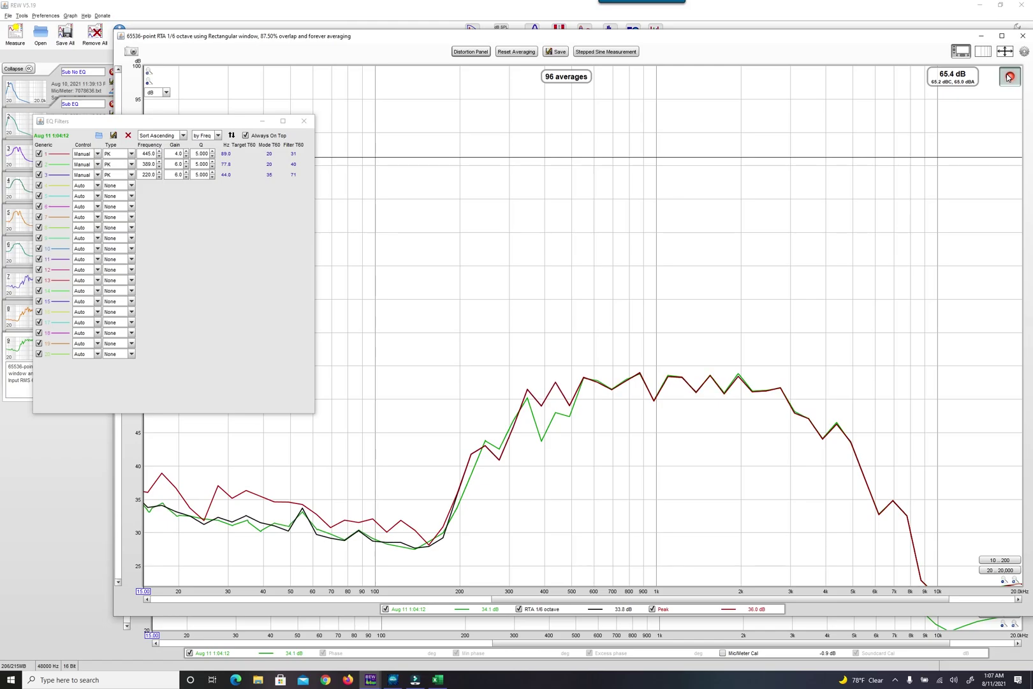
Stop RTA averaging and save the 101-average capture as measurement 10
left_click(1010, 77)
left_click(593, 350)
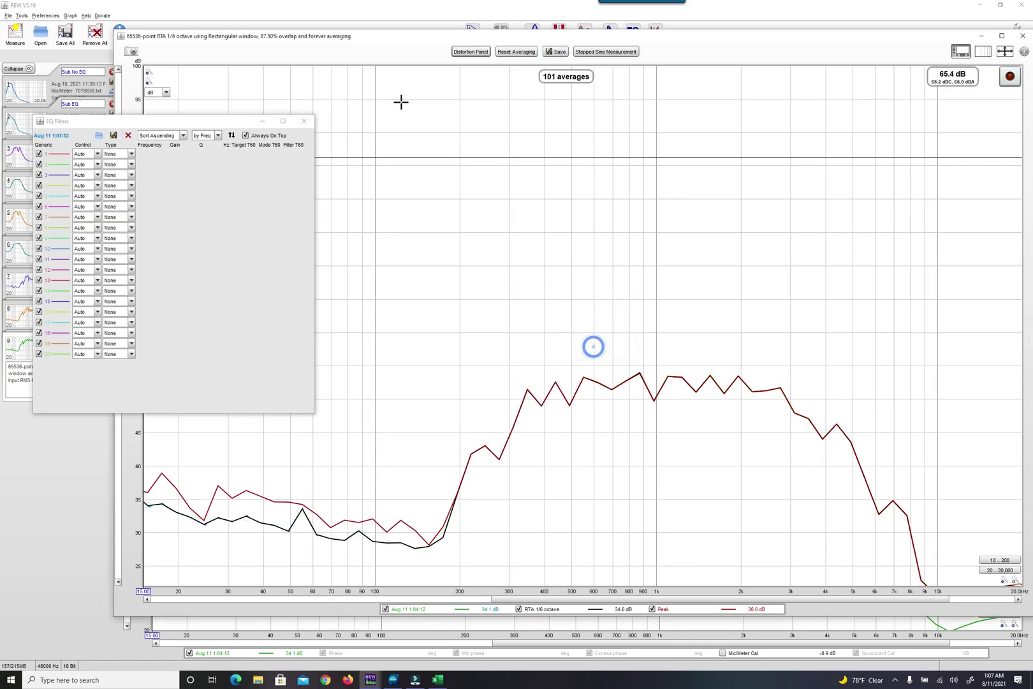
left_click(303, 120)
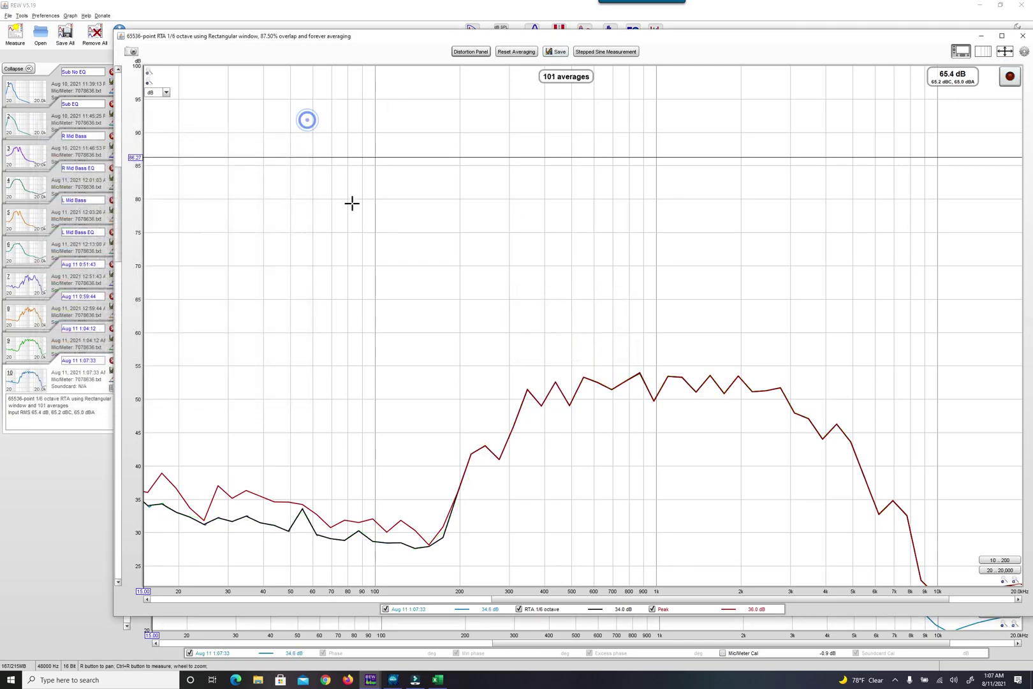
left_click(393, 680)
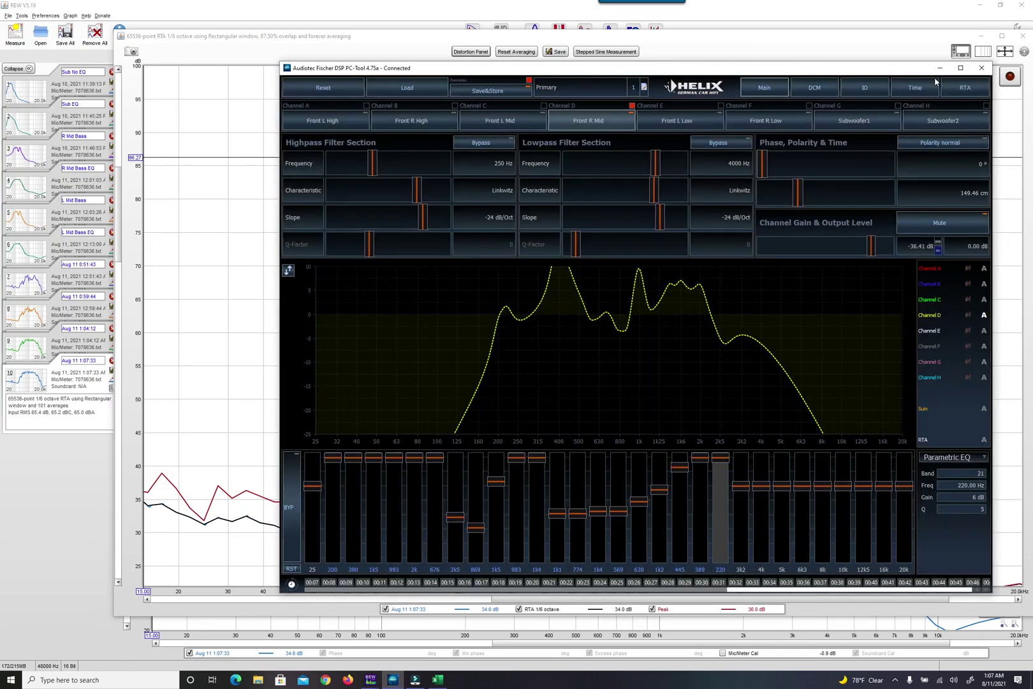
left_click(939, 68)
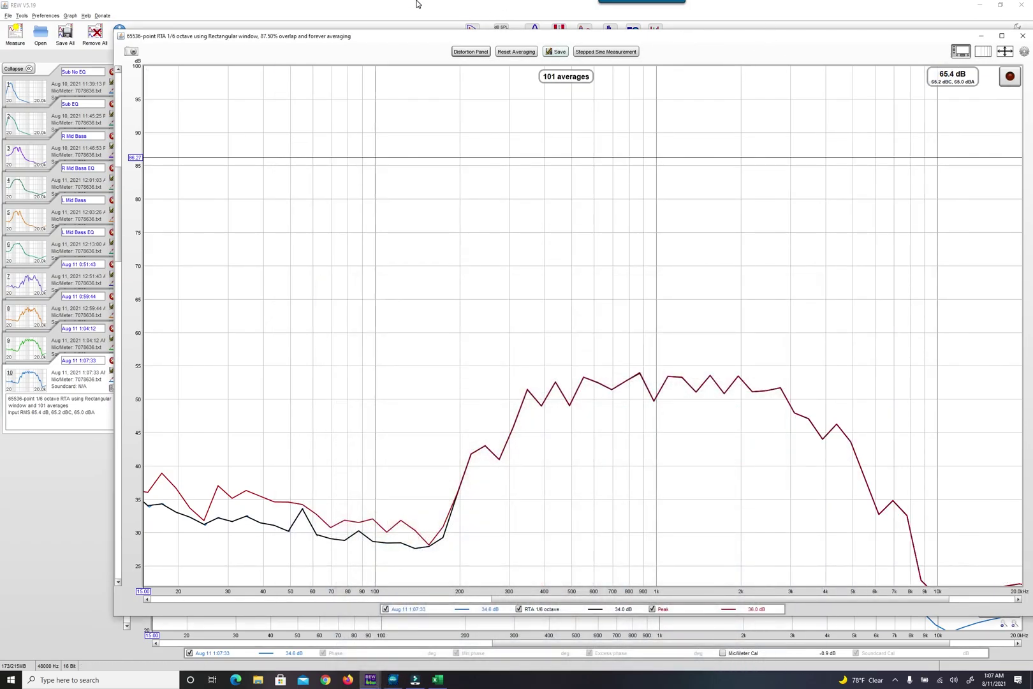
left_click(418, 4)
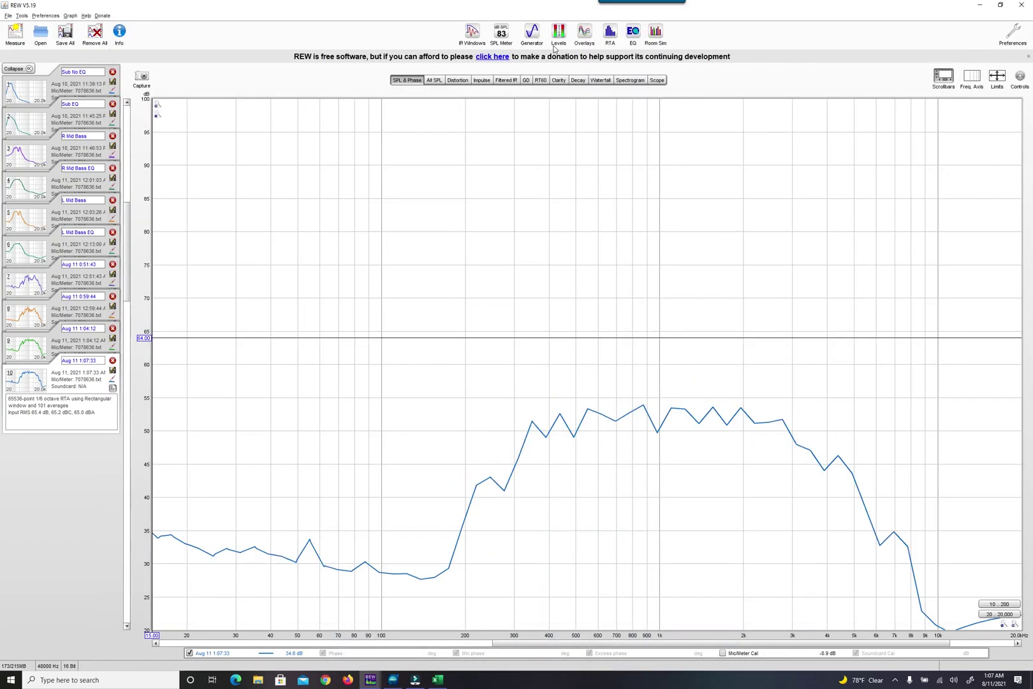
Open the EQ window for measurement 10 after a brief look at measurement 9's
left_click(53, 346)
left_click(630, 35)
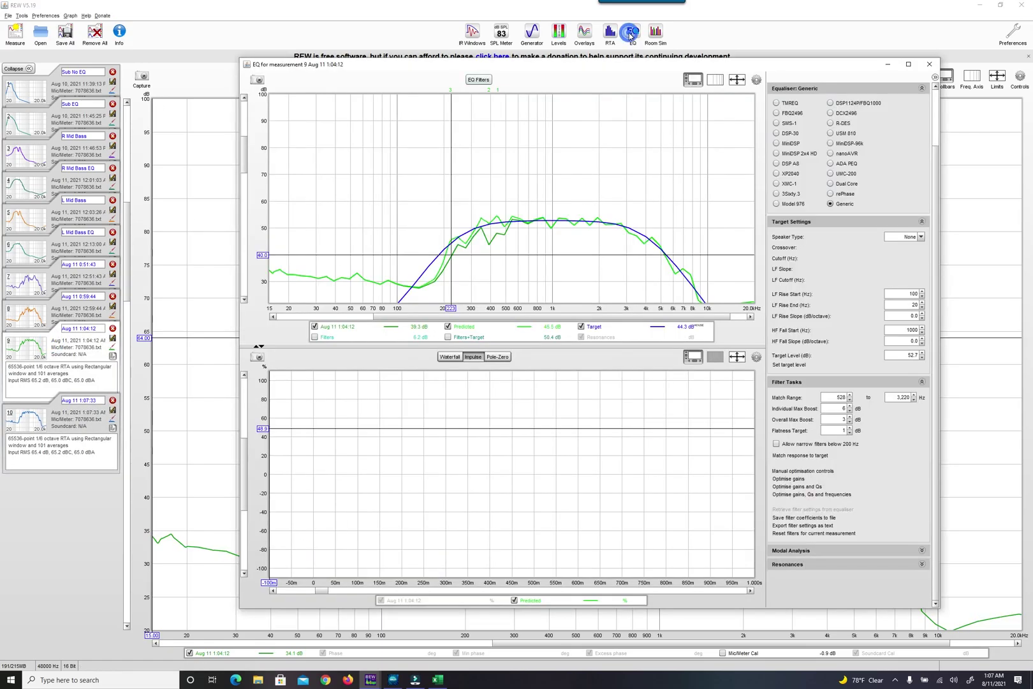
left_click(887, 64)
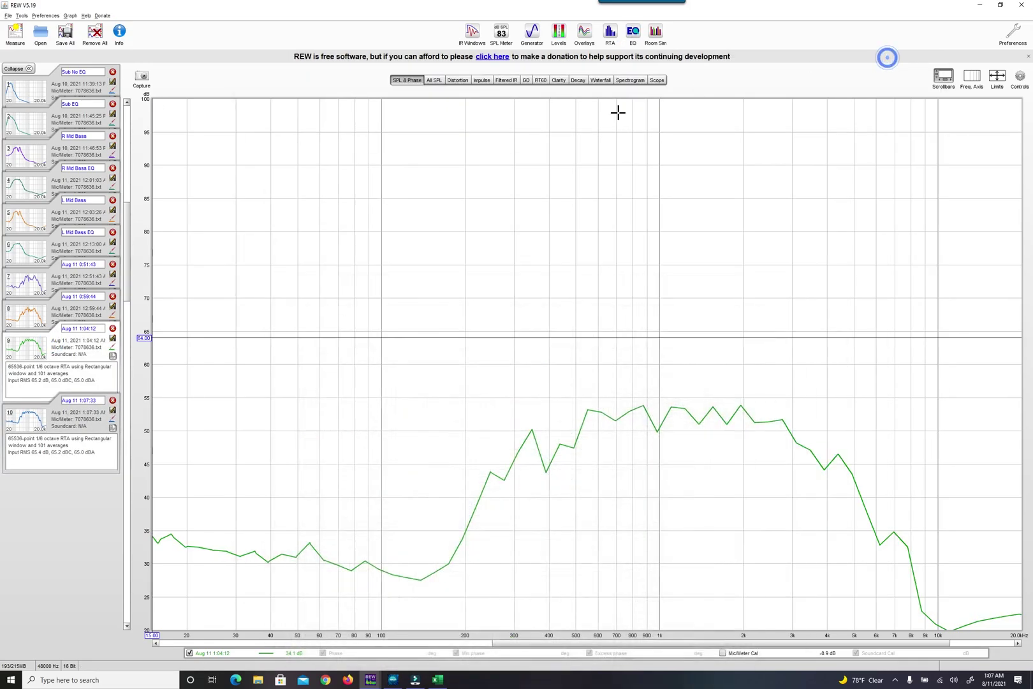
left_click(53, 412)
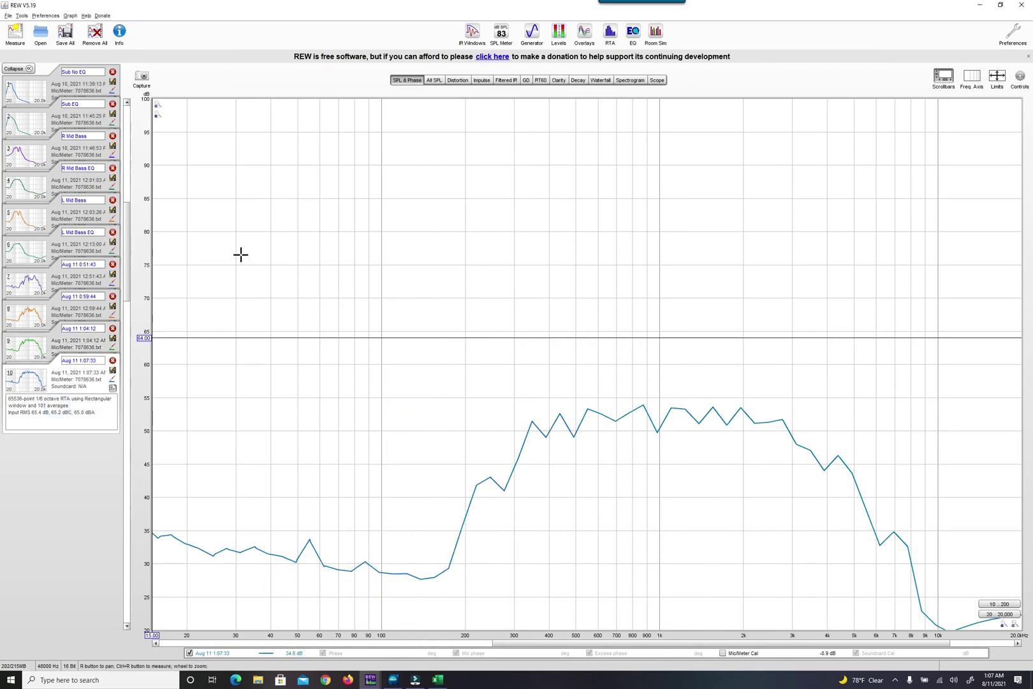
left_click(633, 35)
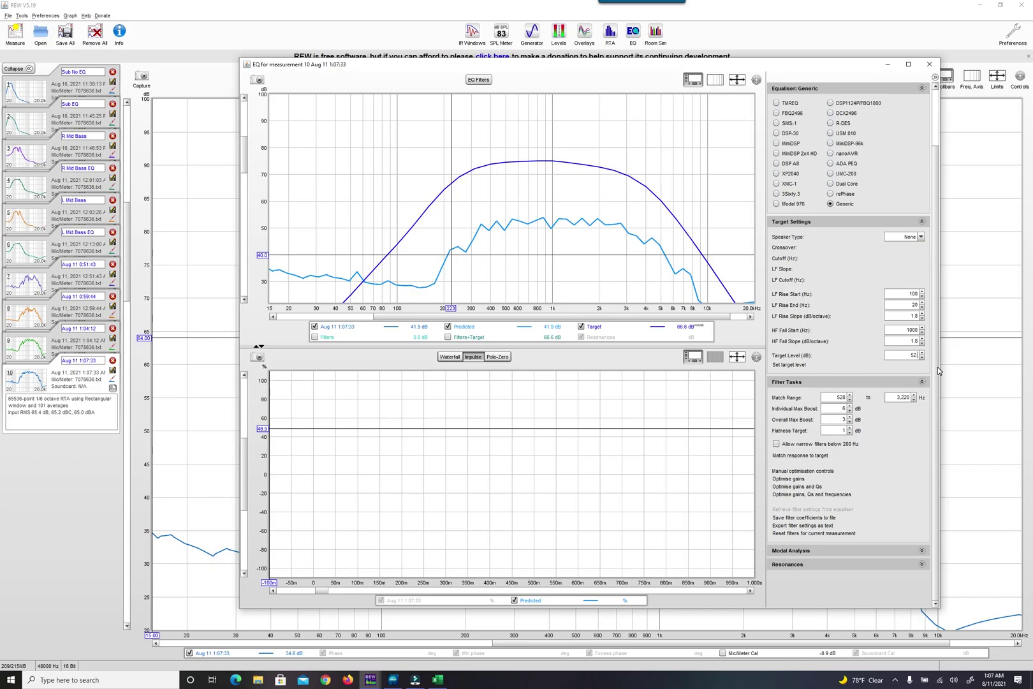
Enter a 52.7 dB target level with 0.0 dB/octave LF rise and HF fall slopes
type("52")
key("Return")
left_click(909, 342)
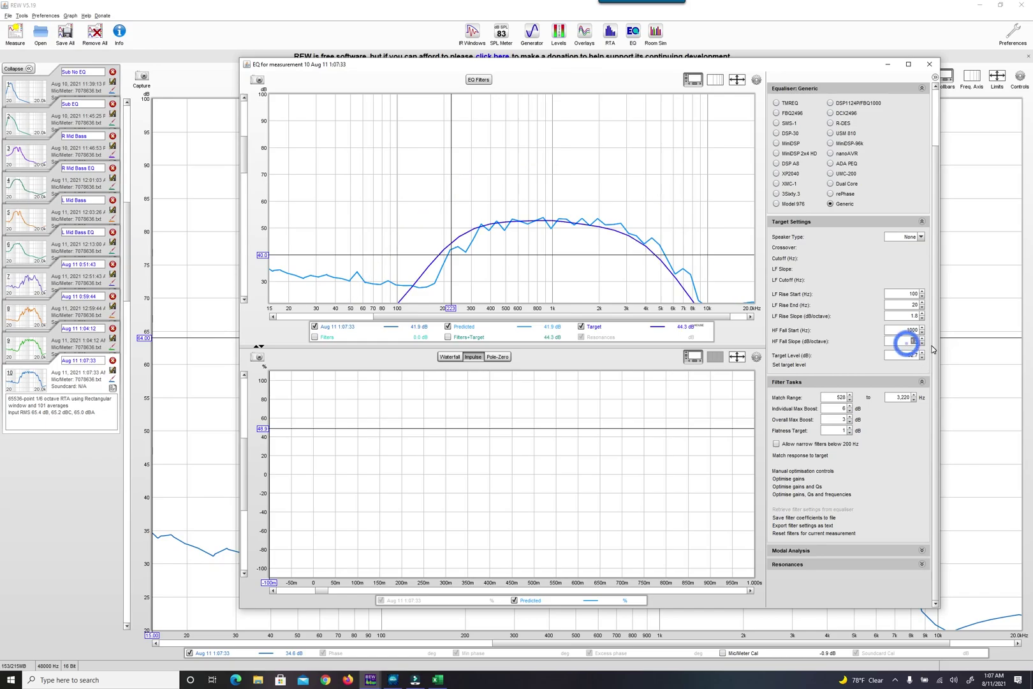
left_click(900, 312)
type("0")
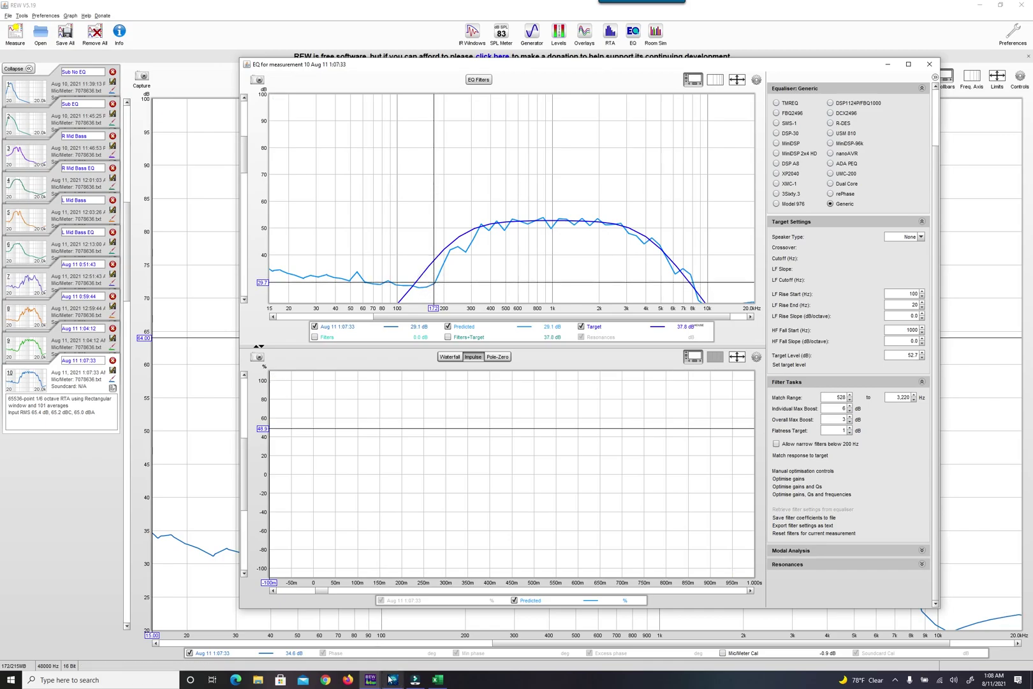
Make REW filter 1 a manual peaking filter at 286 Hz, 6 dB, Q 5
left_click(479, 79)
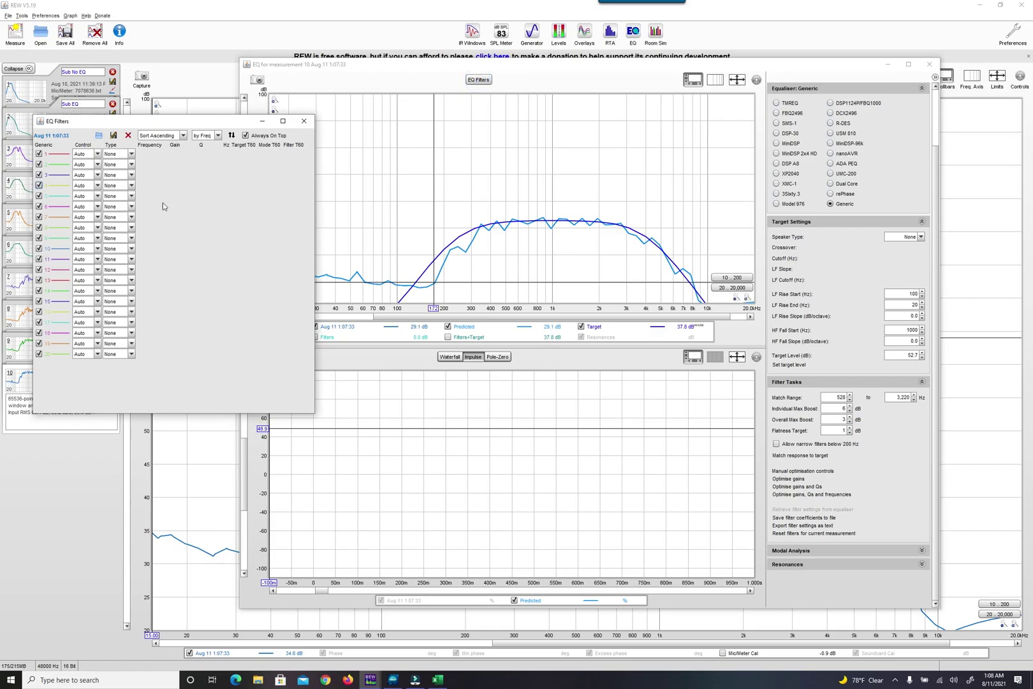
left_click(83, 154)
left_click(83, 175)
left_click(128, 156)
left_click(124, 172)
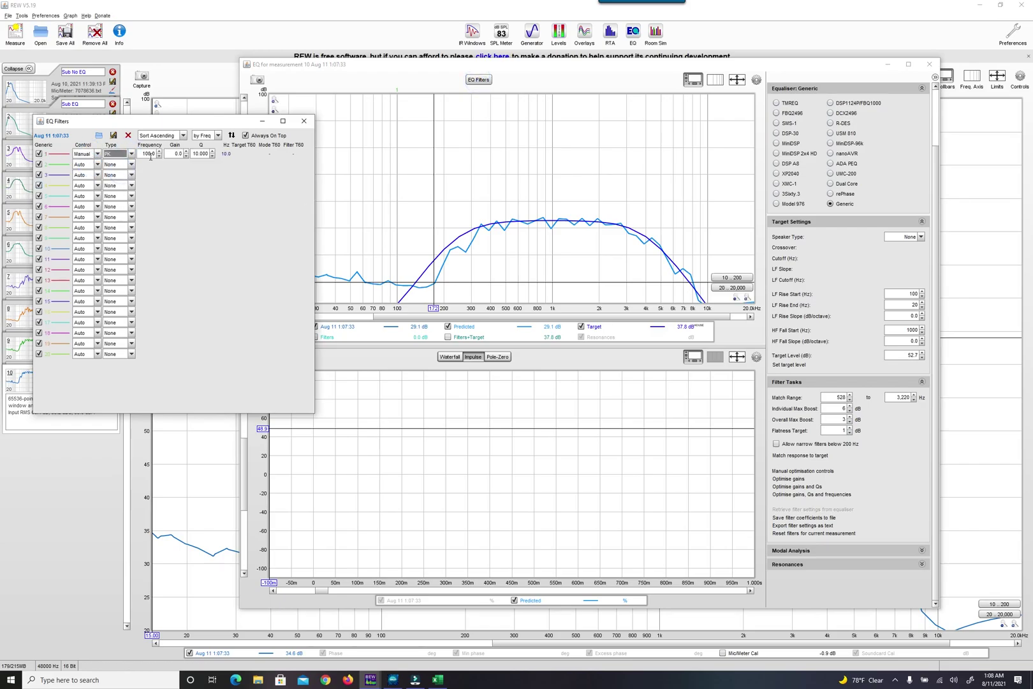
left_click(146, 156)
type("286")
key("Tab")
type("6")
key("Tab")
type("5")
key("Return")
left_click(431, 282)
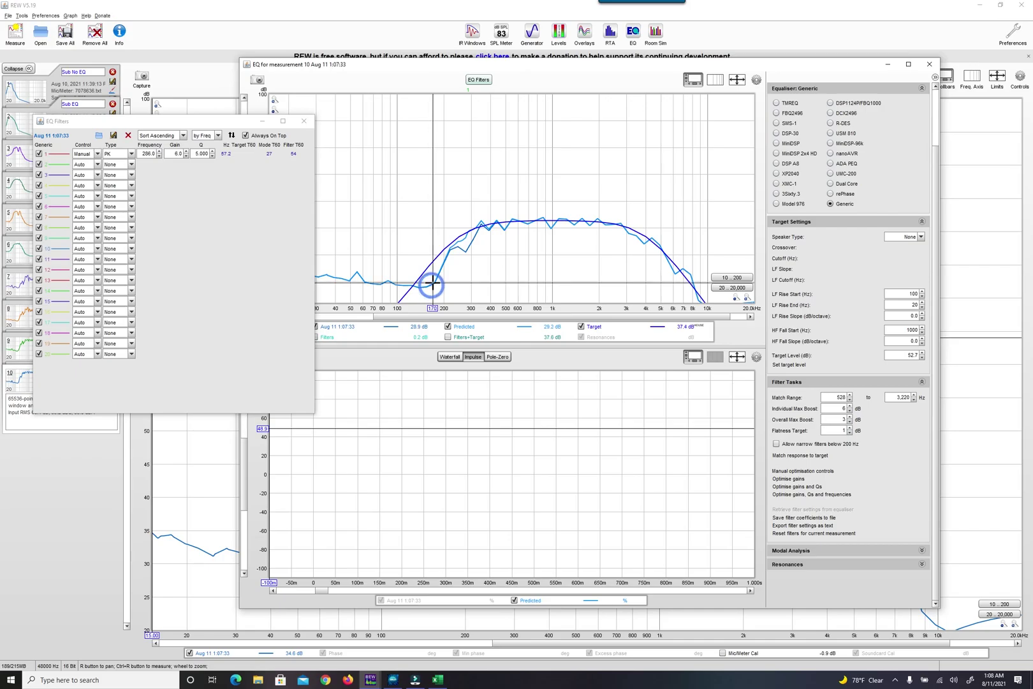
Make REW filter 2 a manual peaking filter at 172 Hz, 6 dB, Q 5
left_click(81, 163)
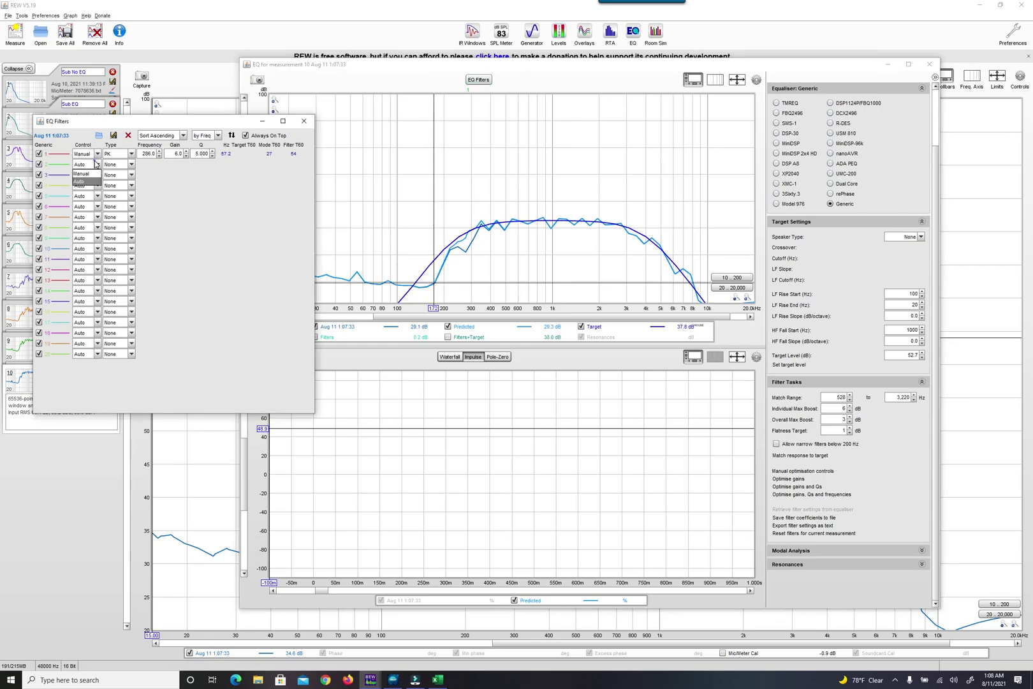
left_click(83, 164)
left_click(82, 181)
left_click(128, 165)
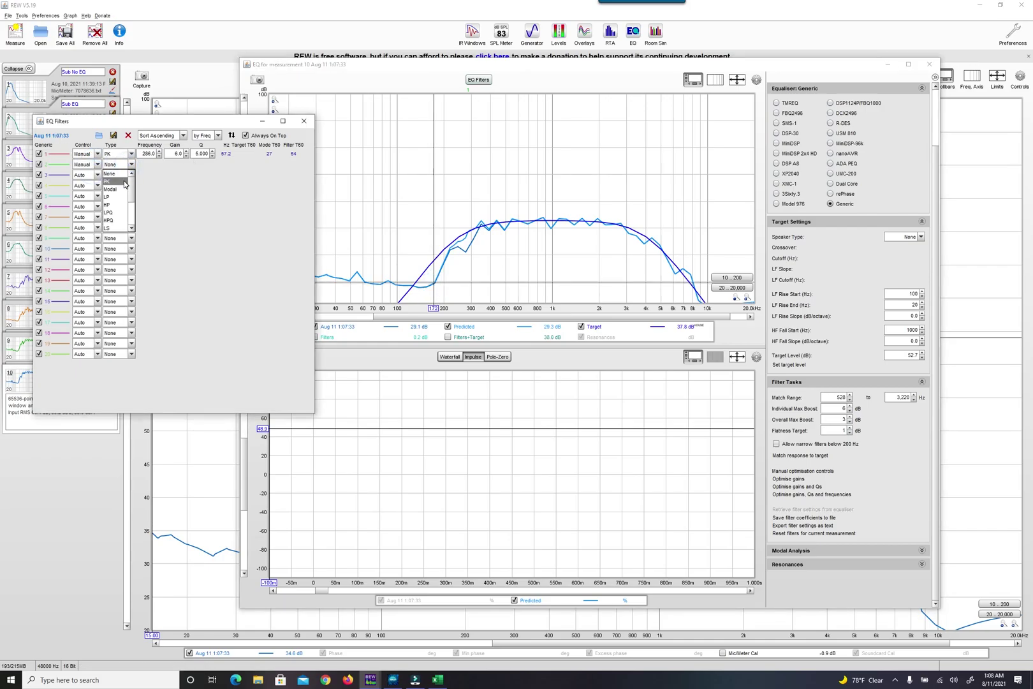
left_click(107, 181)
left_click(142, 164)
type("172.0")
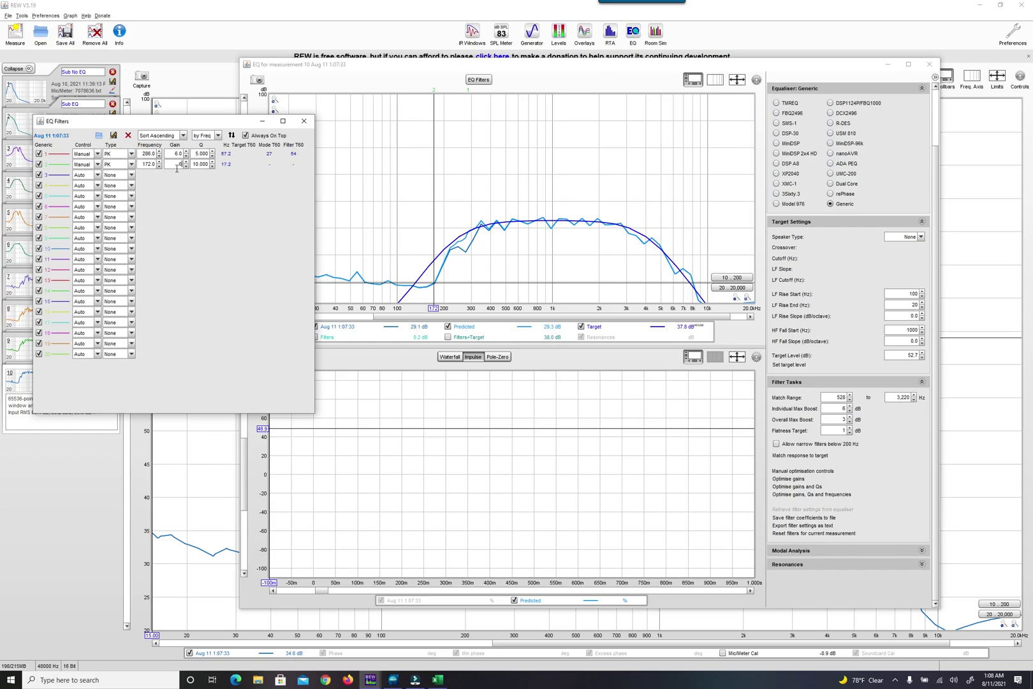
key("Tab")
type("5")
key("Tab")
Enter Helix bands 22 and 23 as 286 Hz and 172 Hz, both 6 dB, Q 5
left_click(393, 679)
left_click(742, 505)
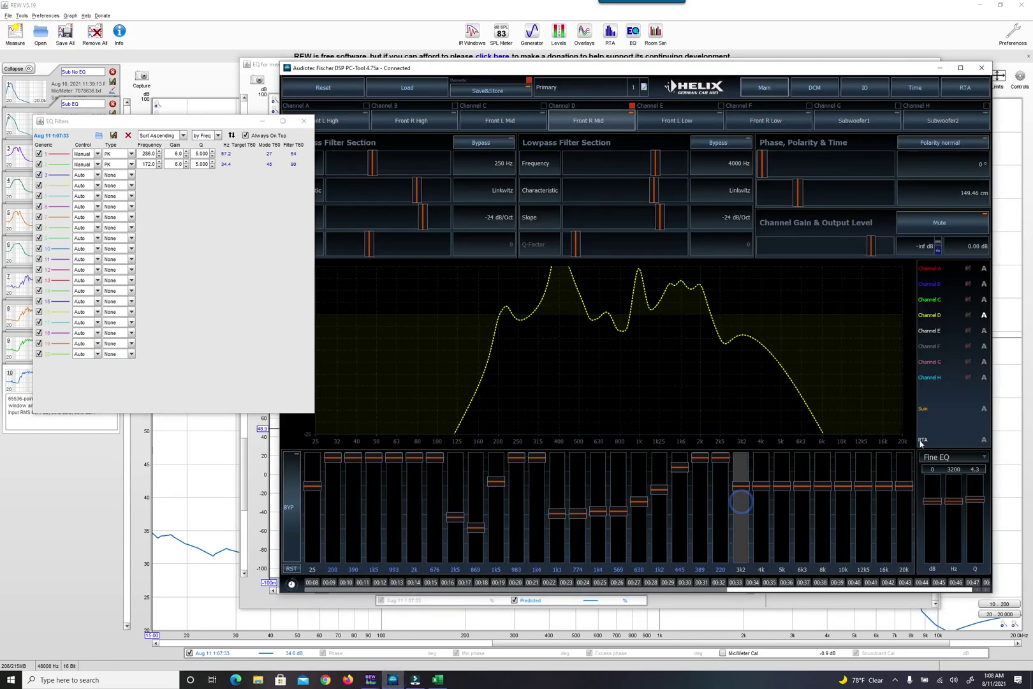
type("286")
key("Tab")
type("6")
key("Tab")
type("5")
key("Tab")
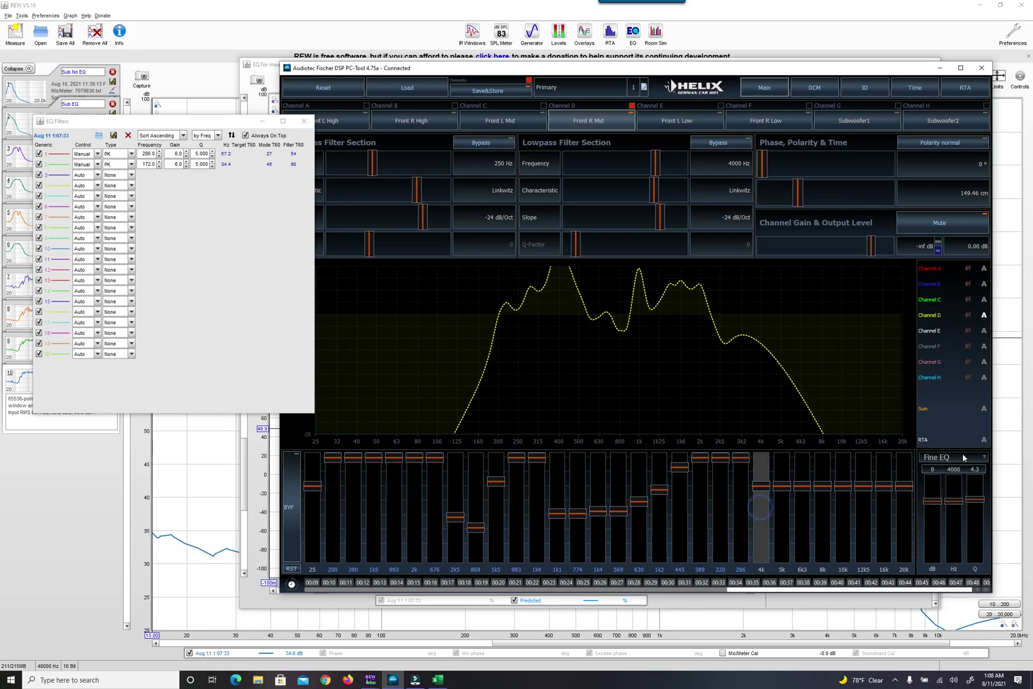
type("172")
key("Tab")
type("6")
key("Tab")
type("5")
key("Tab")
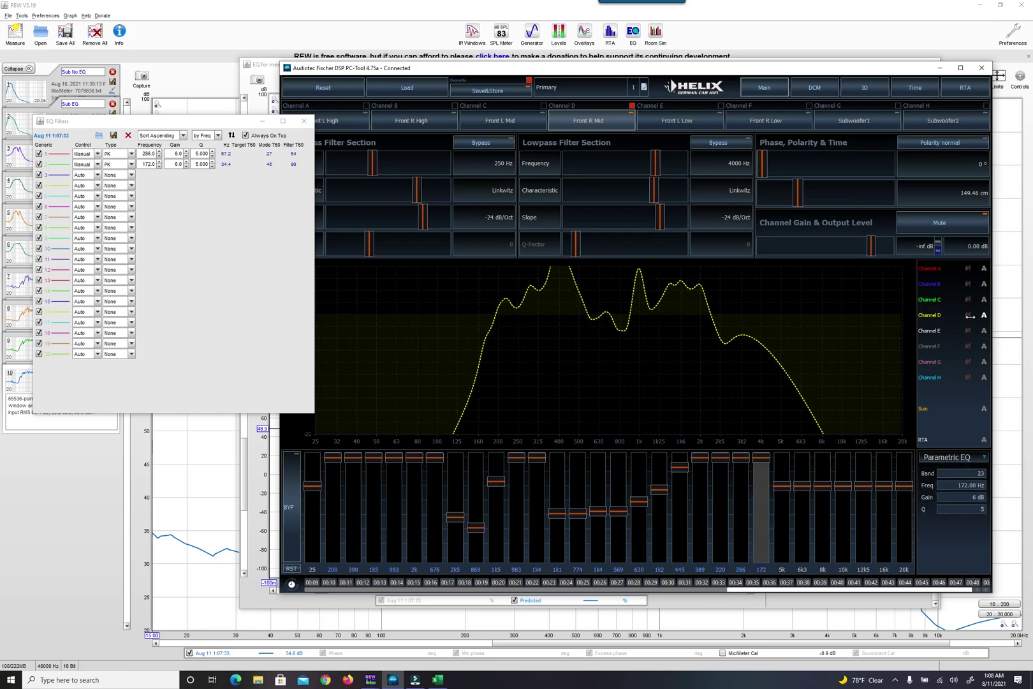
key("alt+Tab")
key("alt+Tab")
Save the running RTA capture as measurement 11
left_click(304, 121)
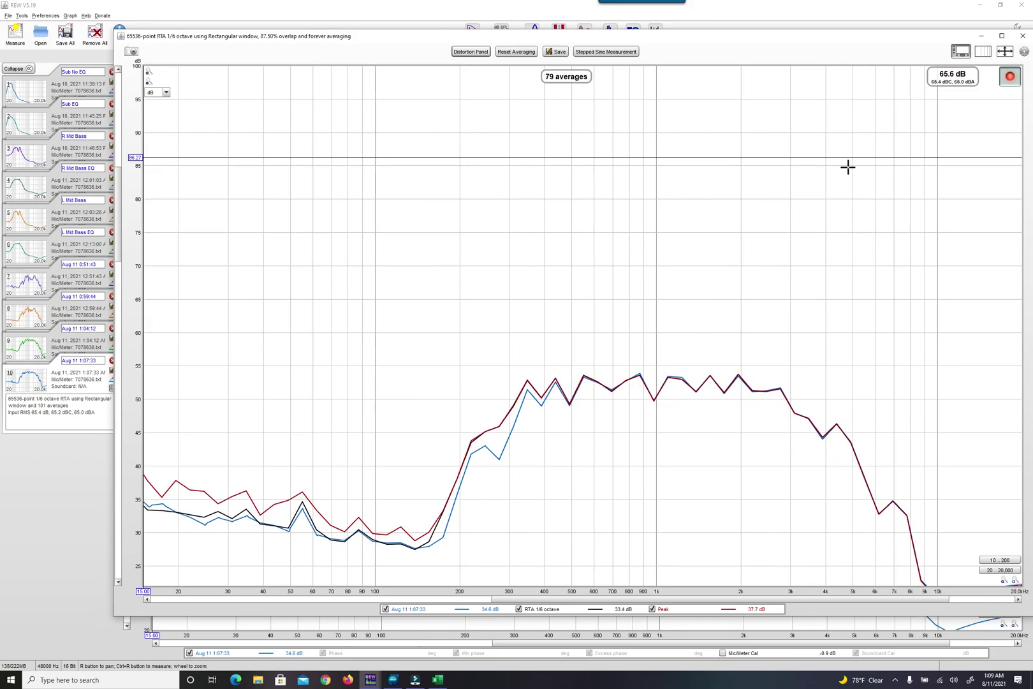
left_click(559, 52)
left_click(591, 348)
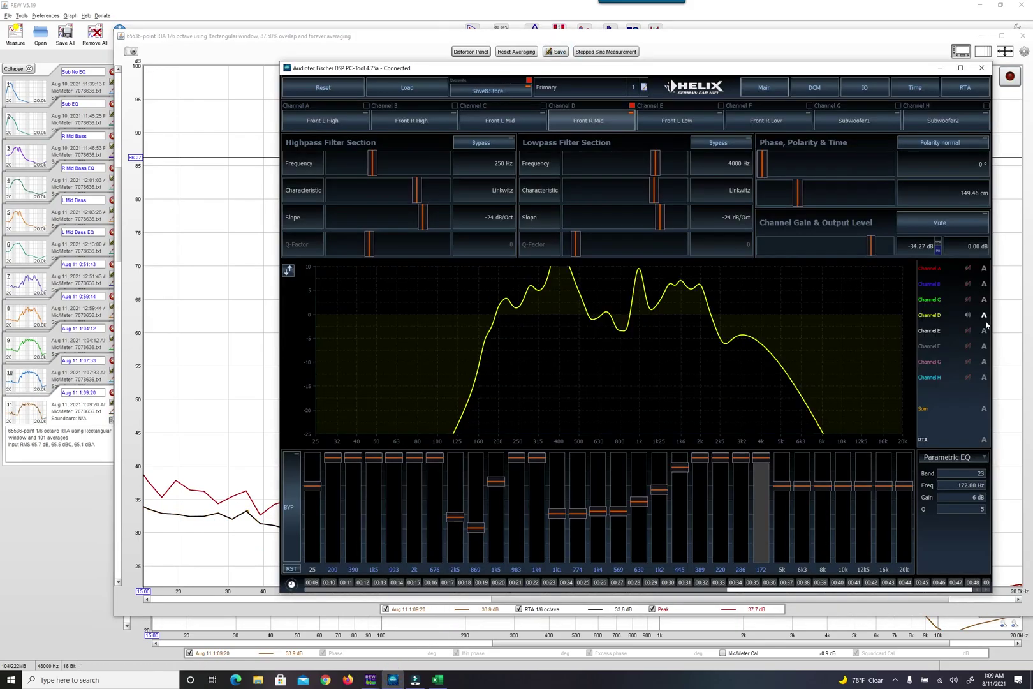
left_click(614, 25)
Set measurement 11's EQ target to 52.7 dB with 0 HF fall and LF rise slopes
left_click(632, 32)
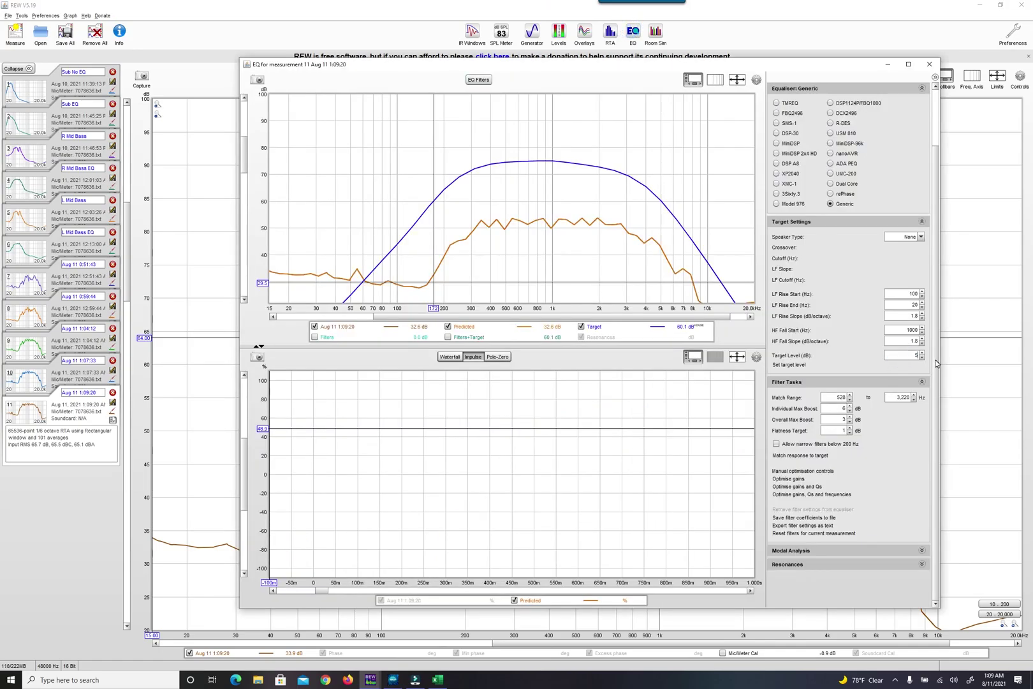
type("52.7")
key("Tab")
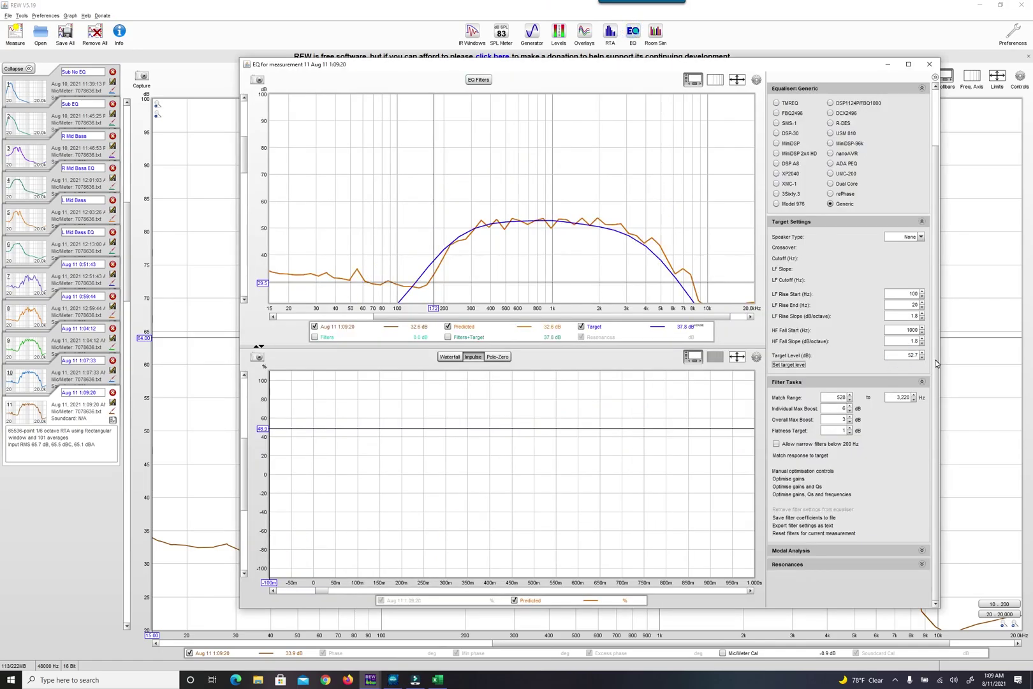
left_click(902, 345)
type("0")
left_click(903, 316)
type("0")
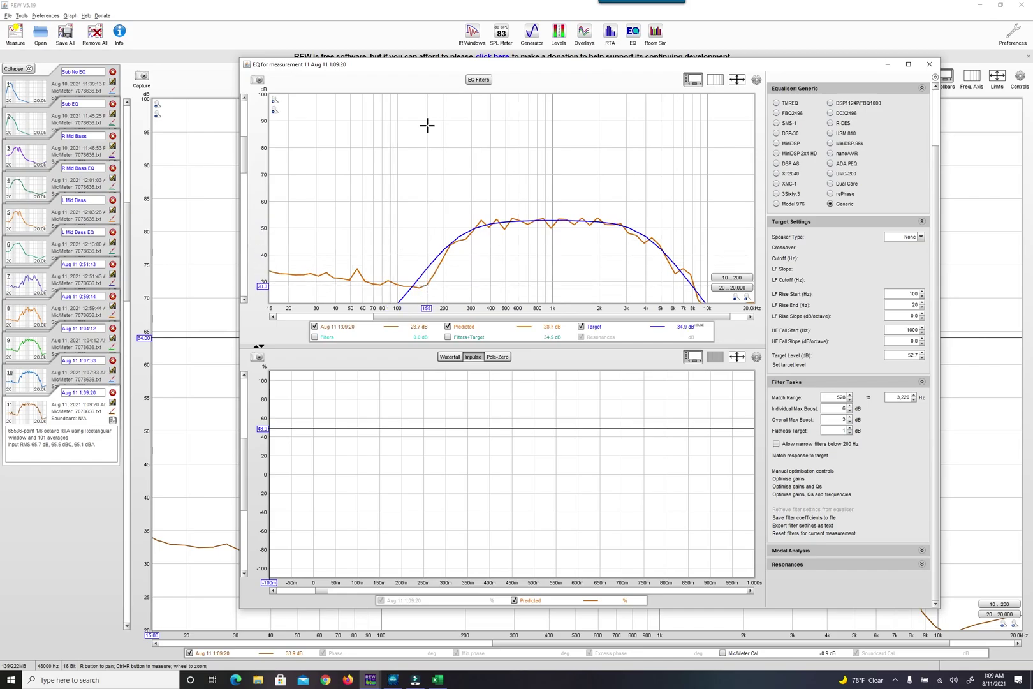
Set filter 1 to a manual peaking boost of 150 Hz, 6 dB, Q 5
left_click(478, 79)
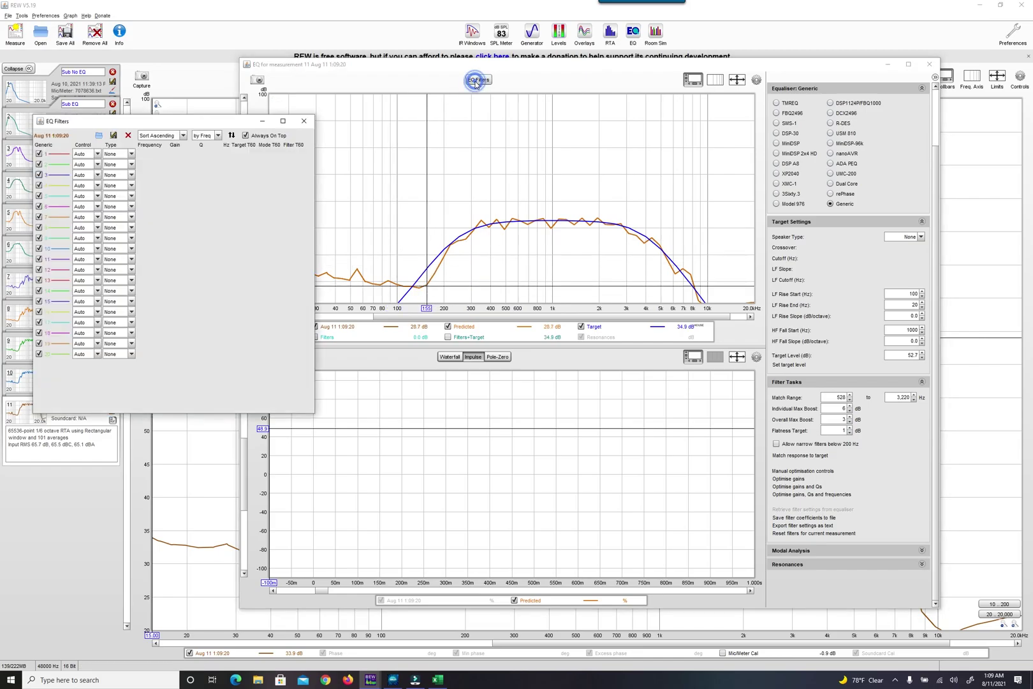
left_click(88, 155)
left_click(82, 170)
Return to REW's live RTA and save the capture as a new measurement
left_click(393, 679)
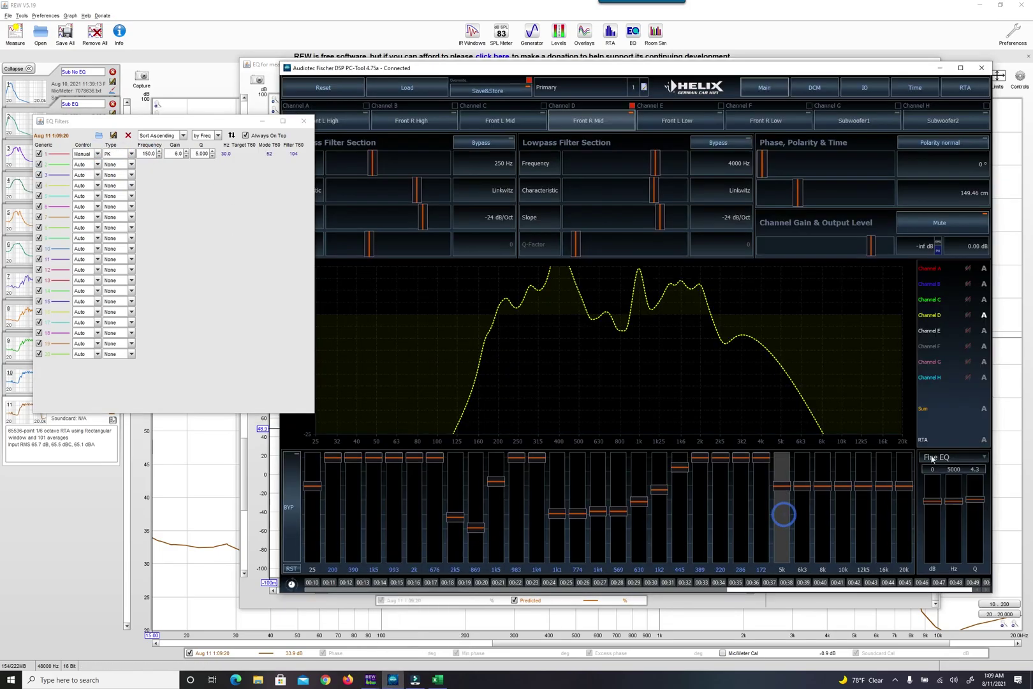
left_click(1015, 477)
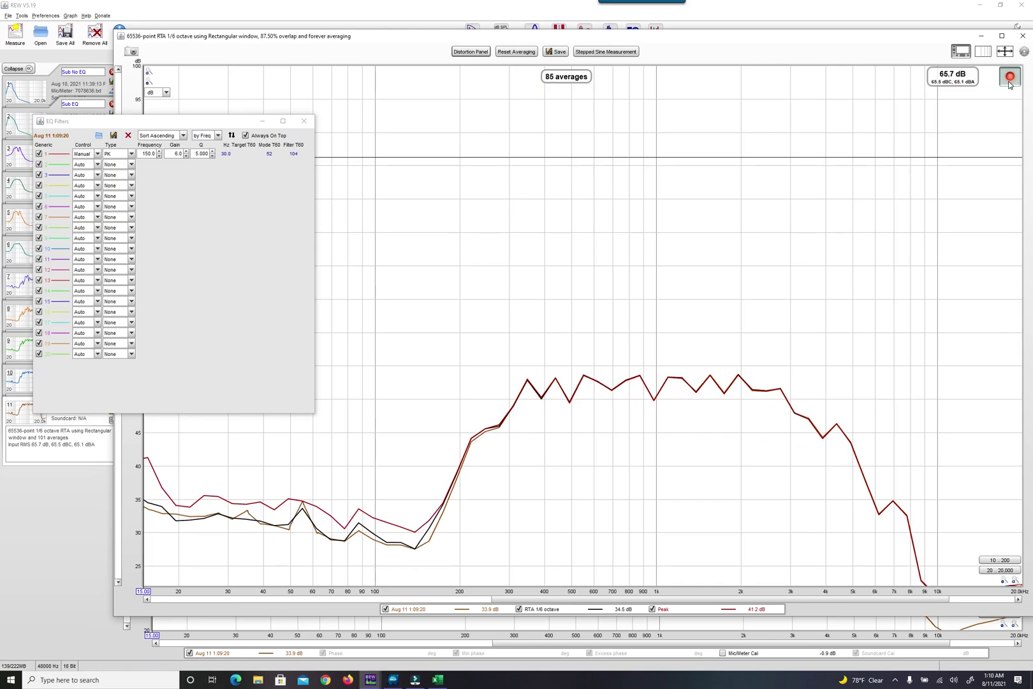
left_click(1009, 76)
Confirm measurement 12, set its HF and LF target slopes to 0, and close the EQ windows
key("Return")
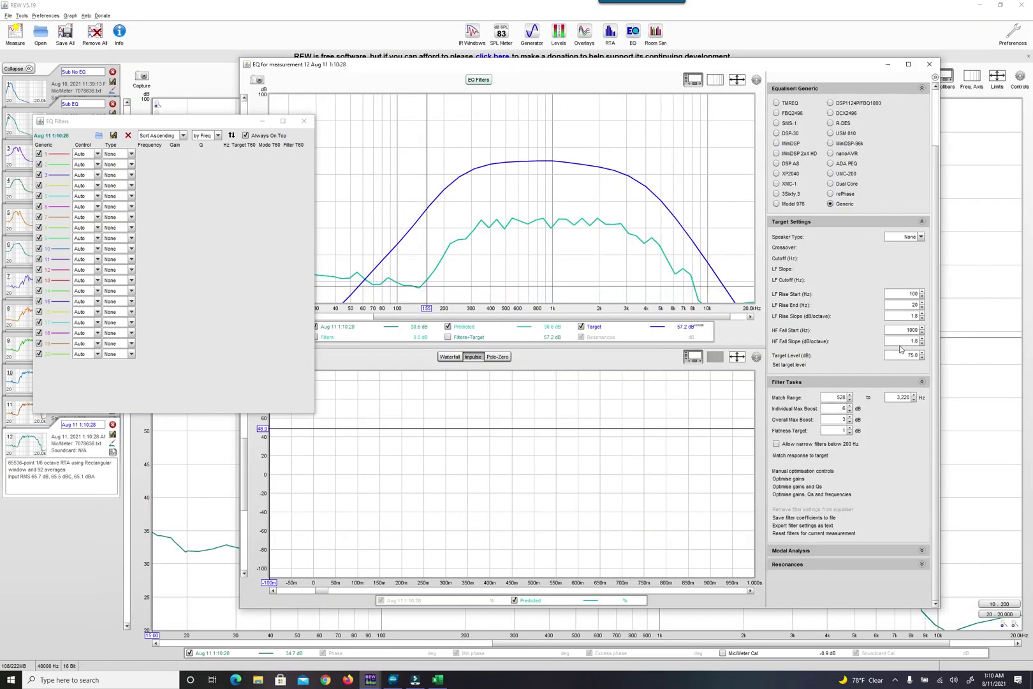
left_click(904, 340)
type("0")
left_click(905, 315)
type("0")
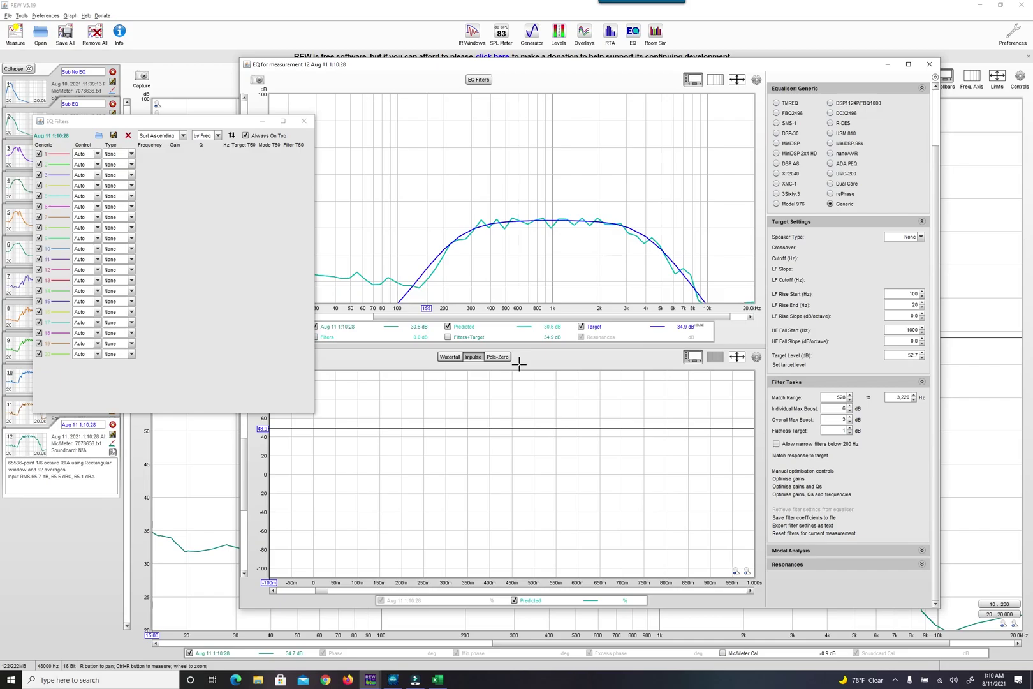
left_click(262, 120)
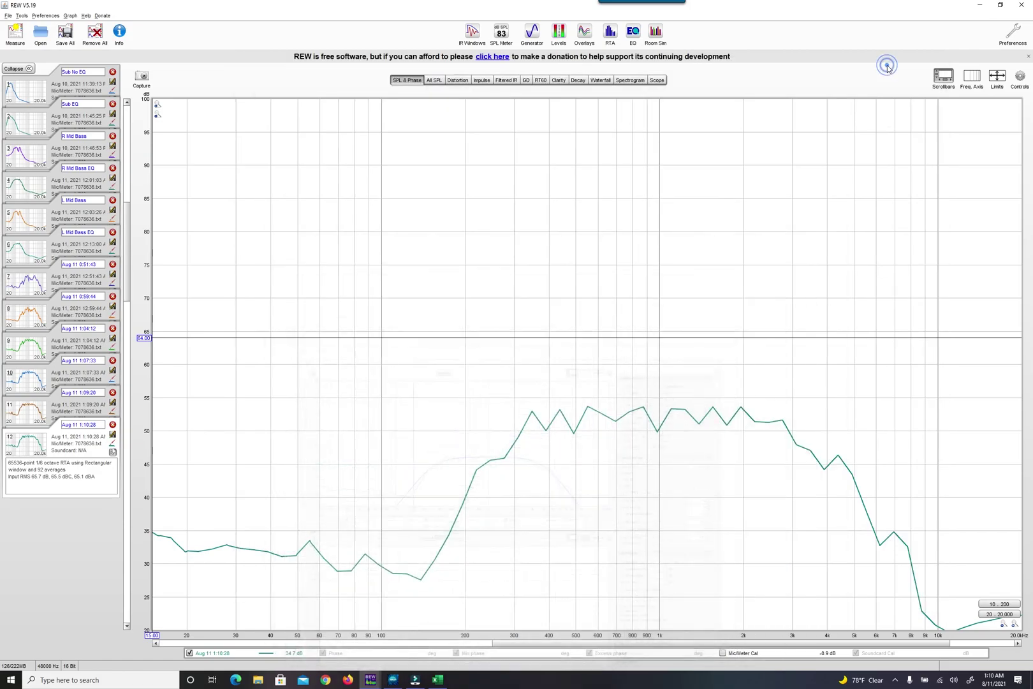
left_click(888, 64)
Rename measurement 7 to 'R Mid Range' and delete intermediate measurements 8–11
triple_click(96, 263)
type("R Mid Range EQ")
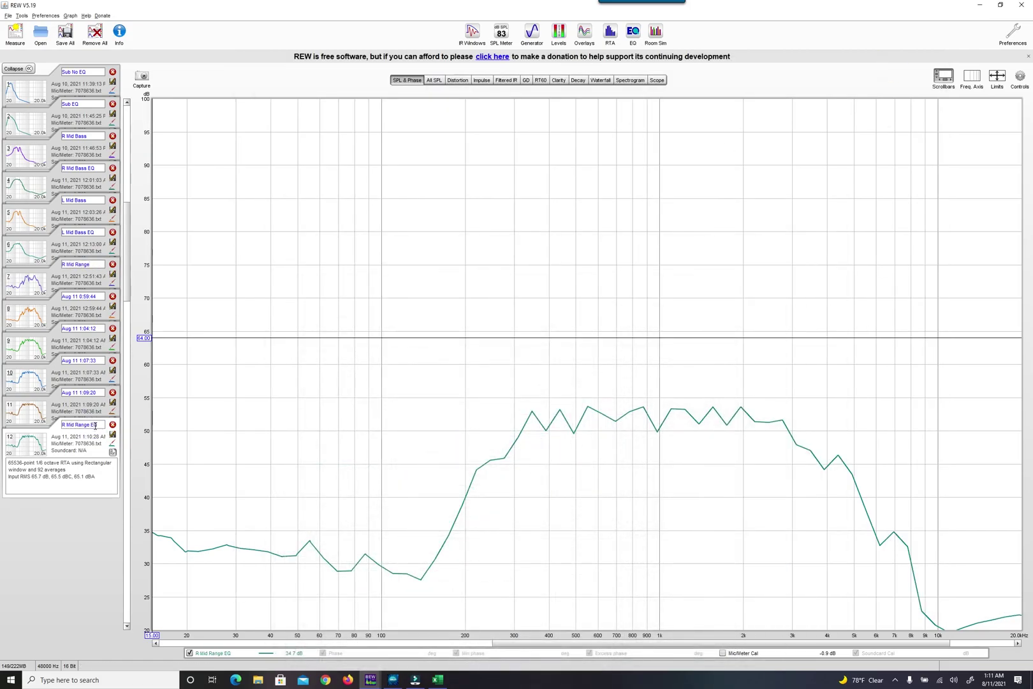
left_click(113, 328)
Overlay the R Mid Range and R Mid Range EQ traces on the All SPL graph
left_click(102, 383)
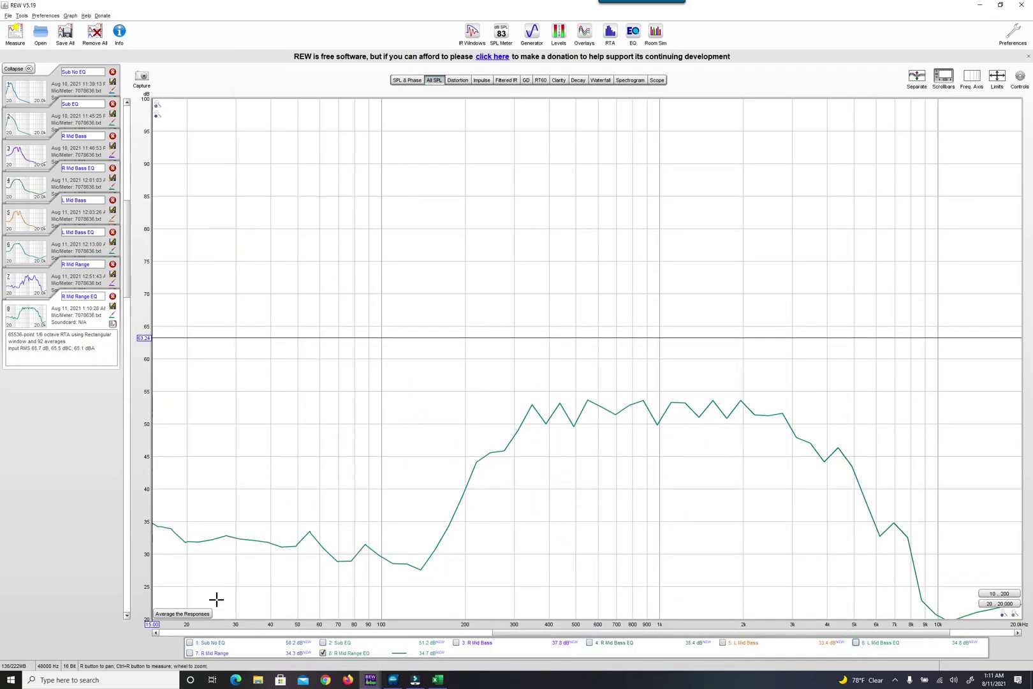
left_click(189, 653)
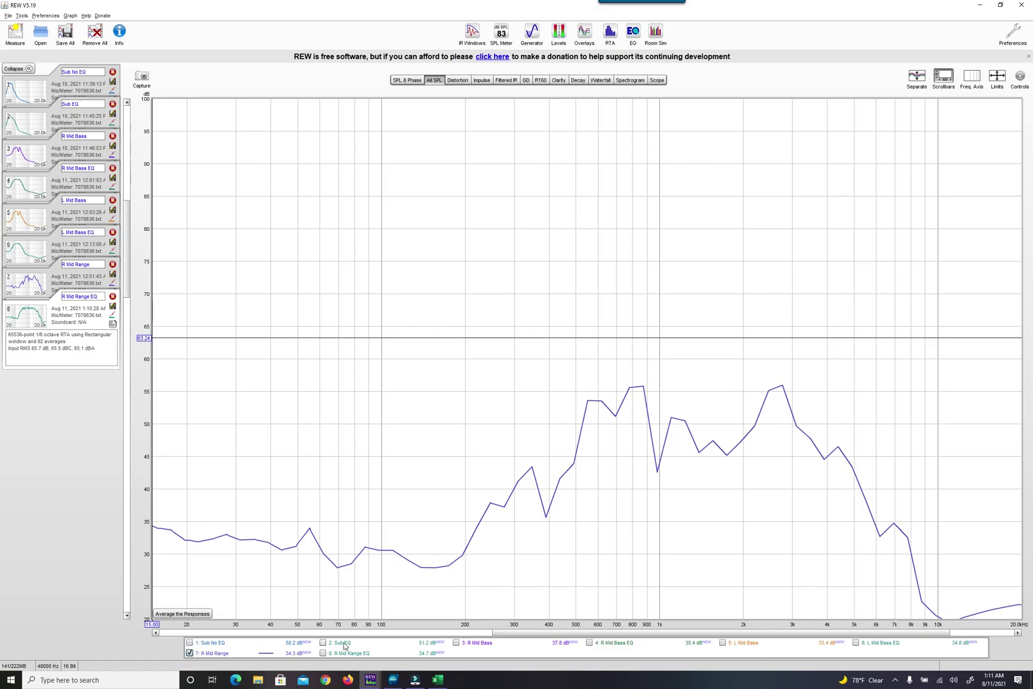
left_click(323, 653)
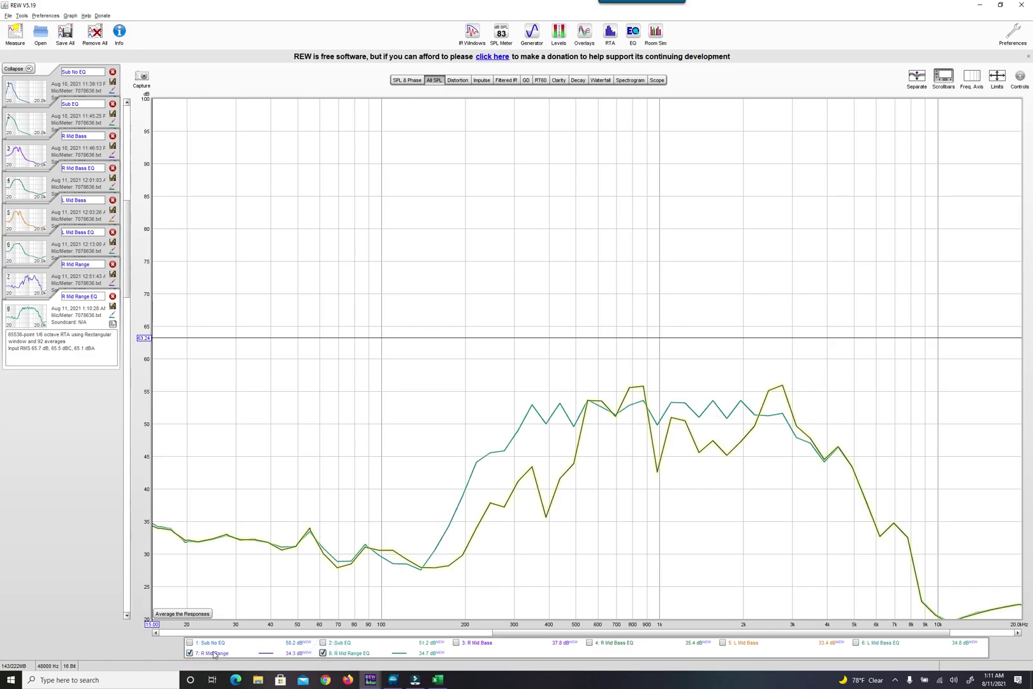
left_click(190, 653)
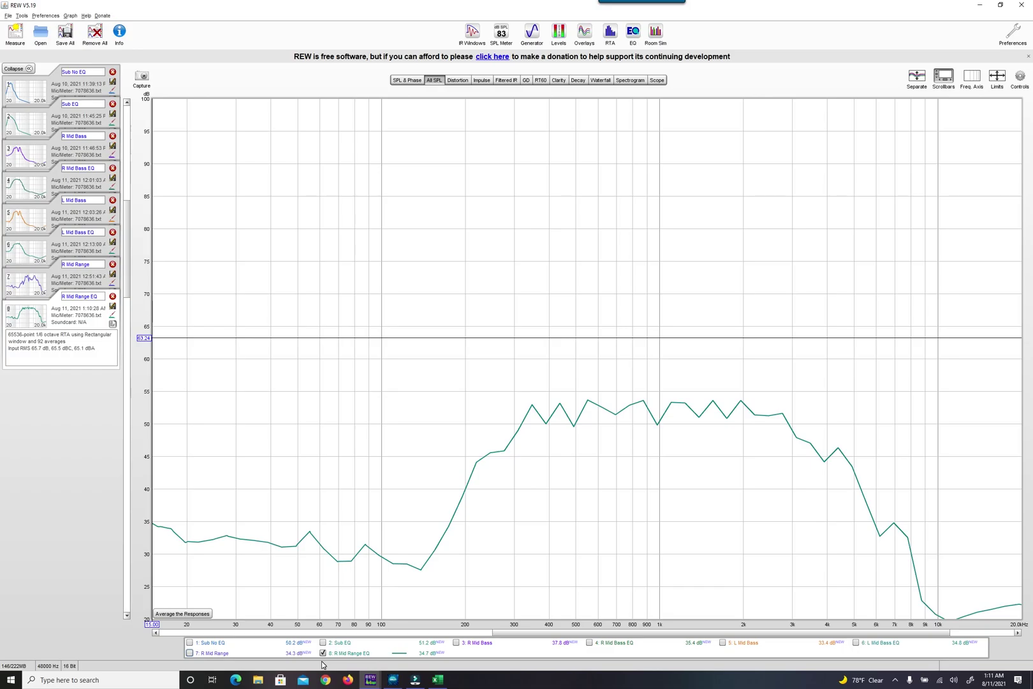
left_click(189, 653)
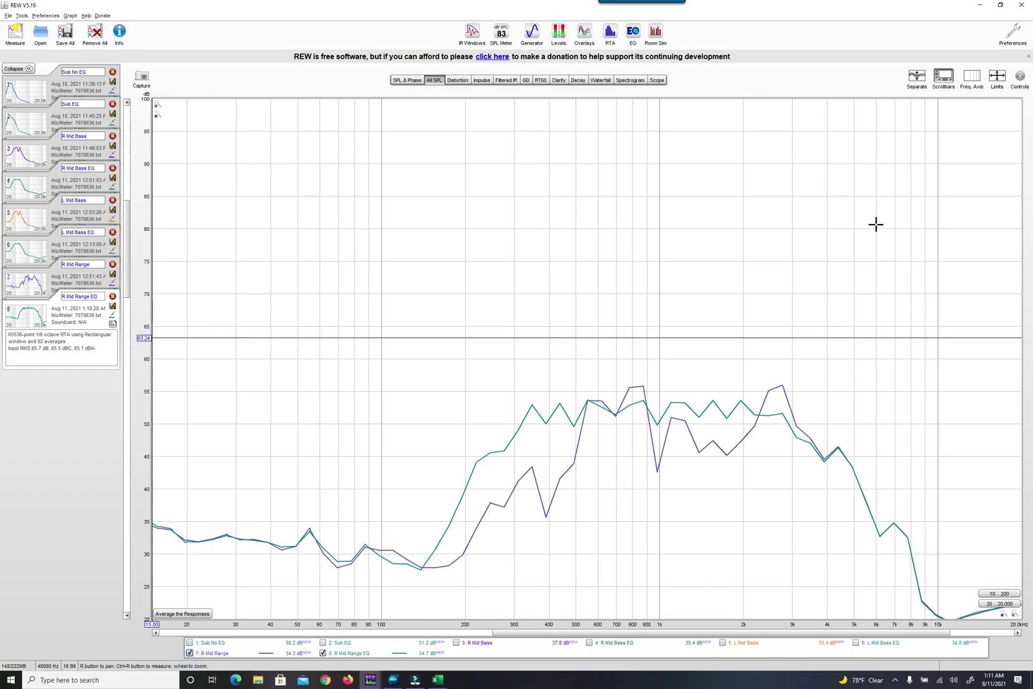
Apply 1/6-octave smoothing to the overlaid traces
left_click(1020, 77)
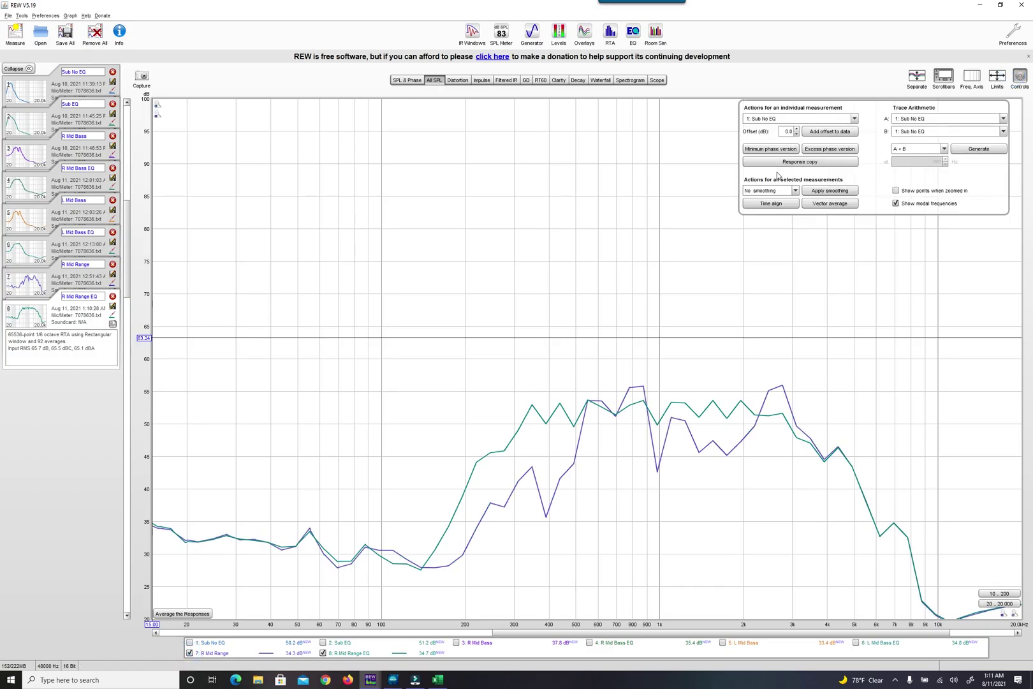
left_click(796, 190)
left_click(770, 201)
left_click(810, 192)
left_click(1019, 77)
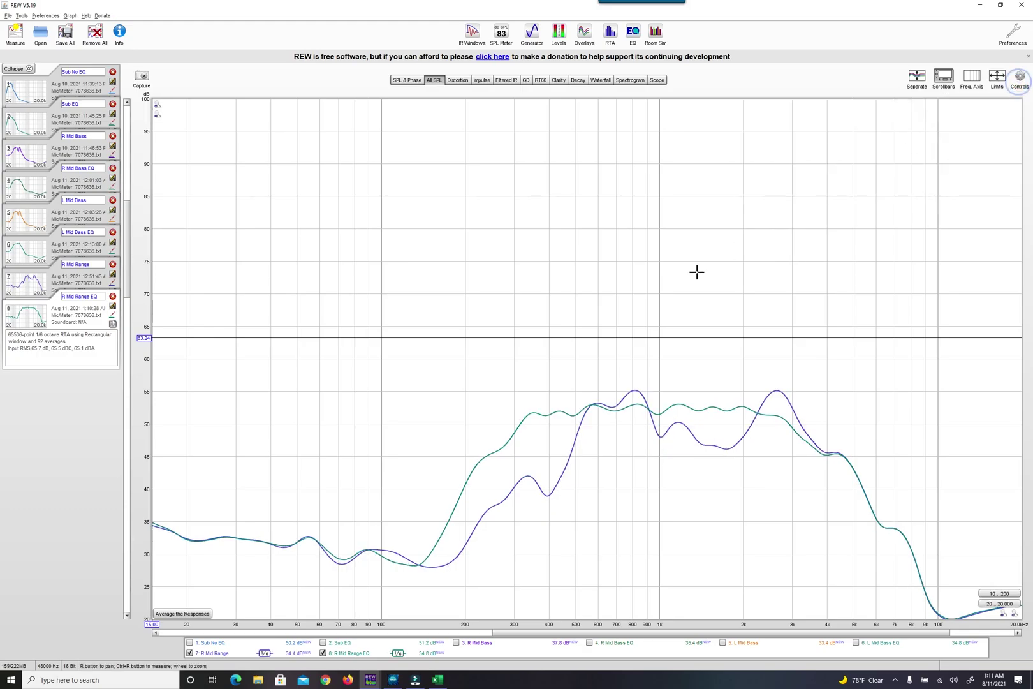
Toggle the legend so only the R Mid Range EQ trace stays visible
left_click(323, 653)
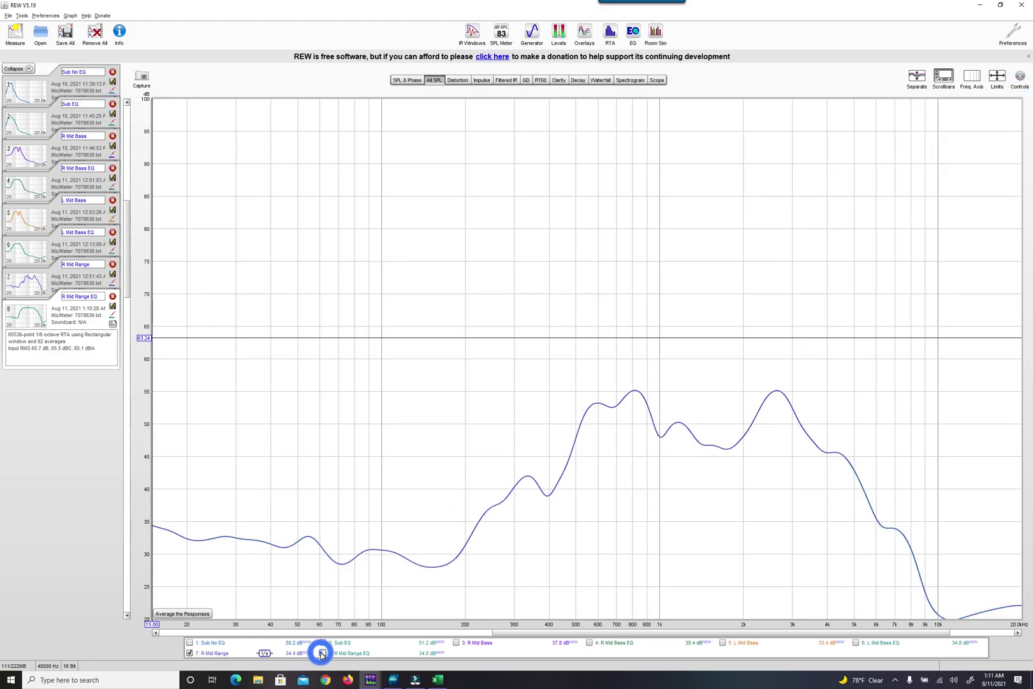
left_click(323, 653)
left_click(189, 653)
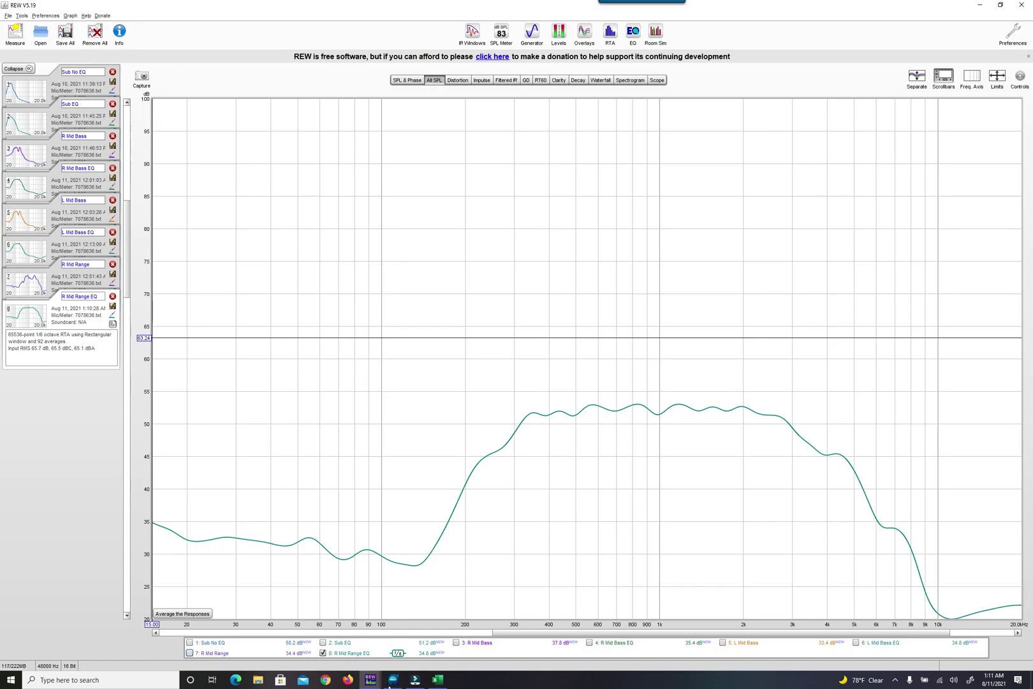
Bring the DSP PC-Tool showing Front R Mid's parametric EQ back in front of REW
left_click(415, 680)
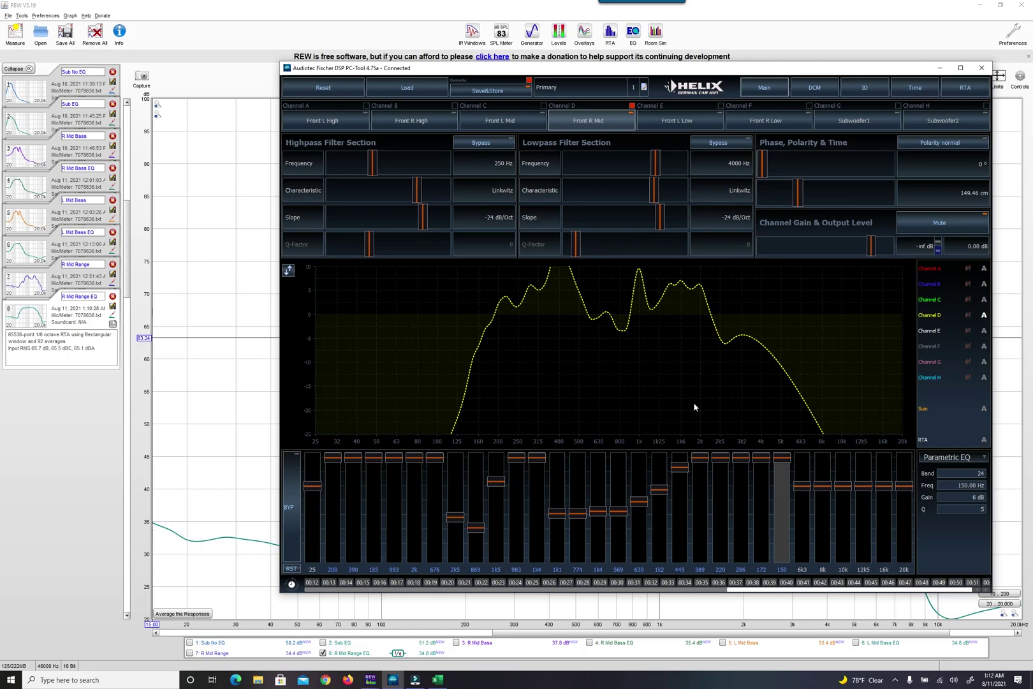
left_click(895, 680)
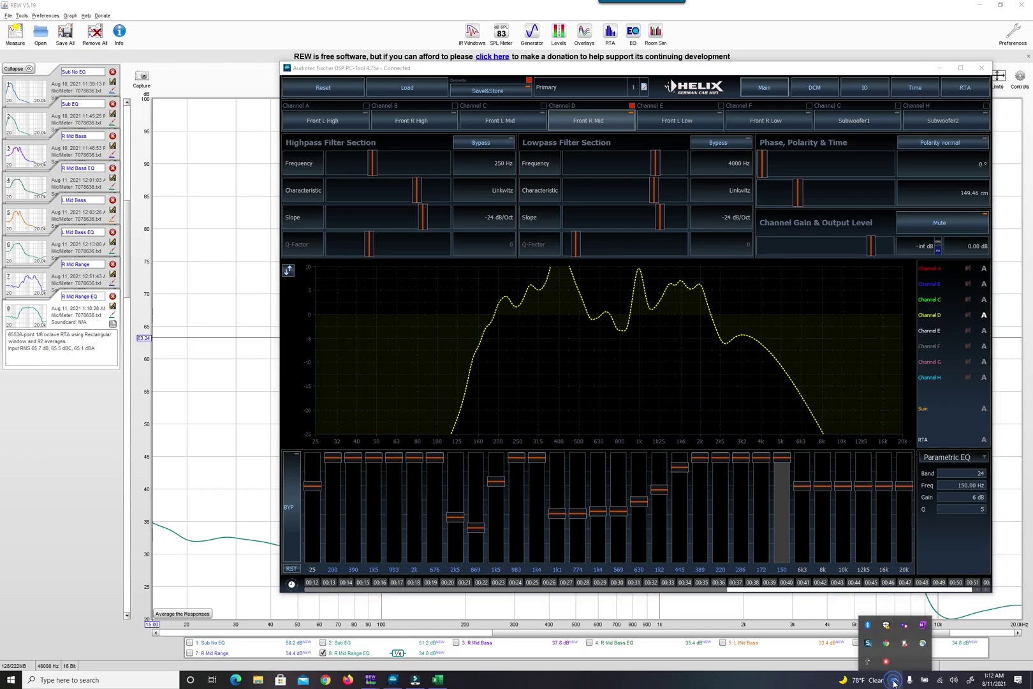
right_click(884, 664)
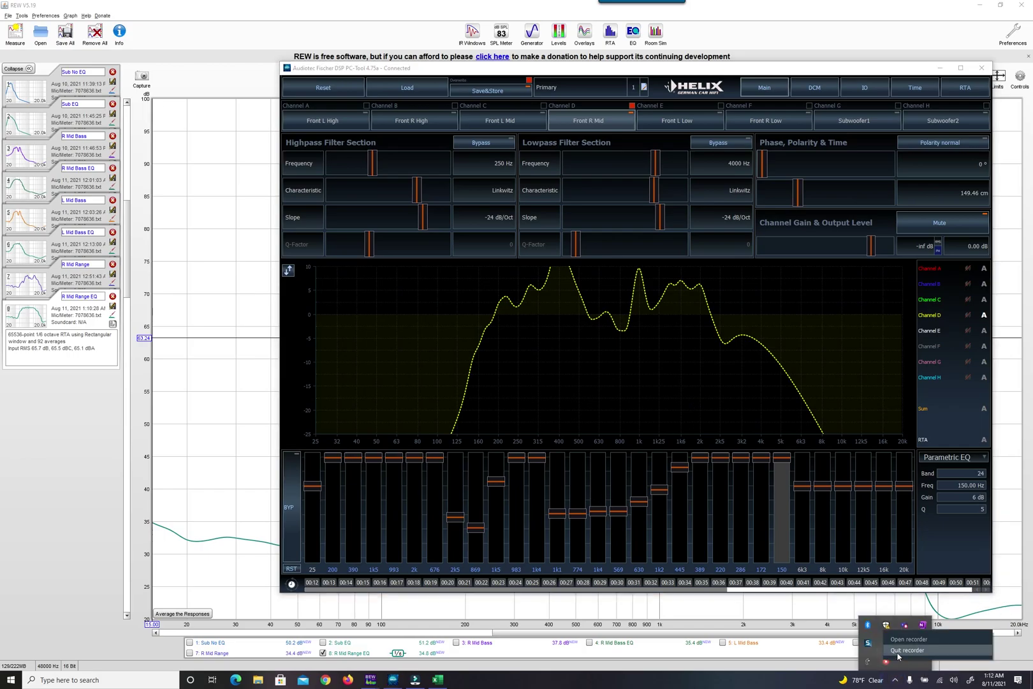